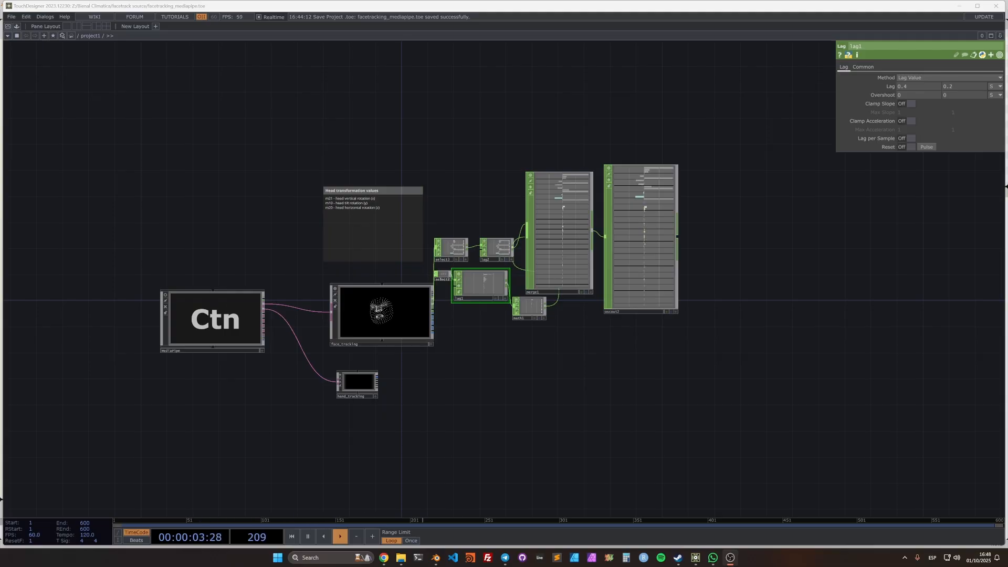
Examine the face-tracking network, from the MediaPipe source through face_tracking and the select and lag operators to the OSC output
scroll(251, 376, "up", 2)
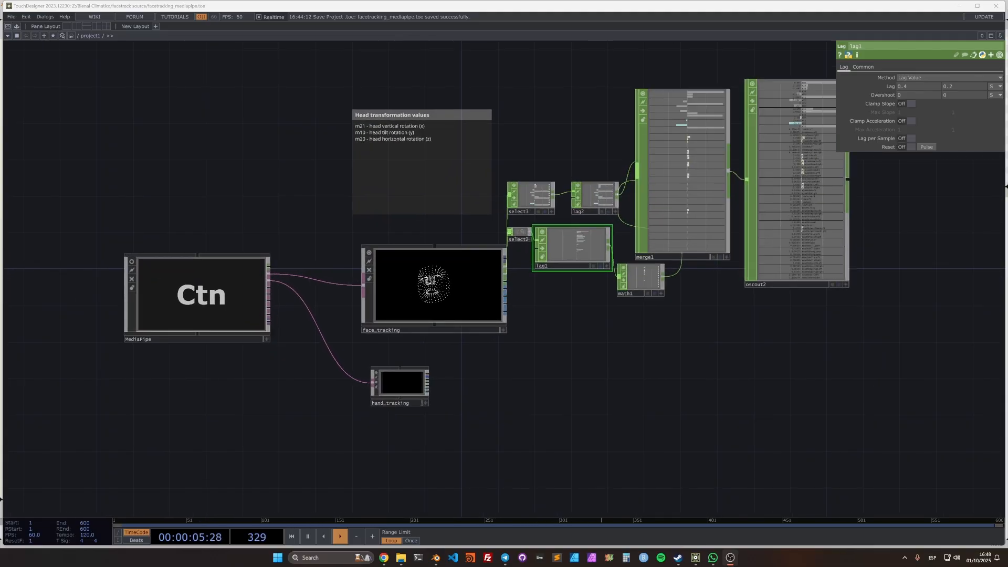
scroll(251, 376, "down", 2)
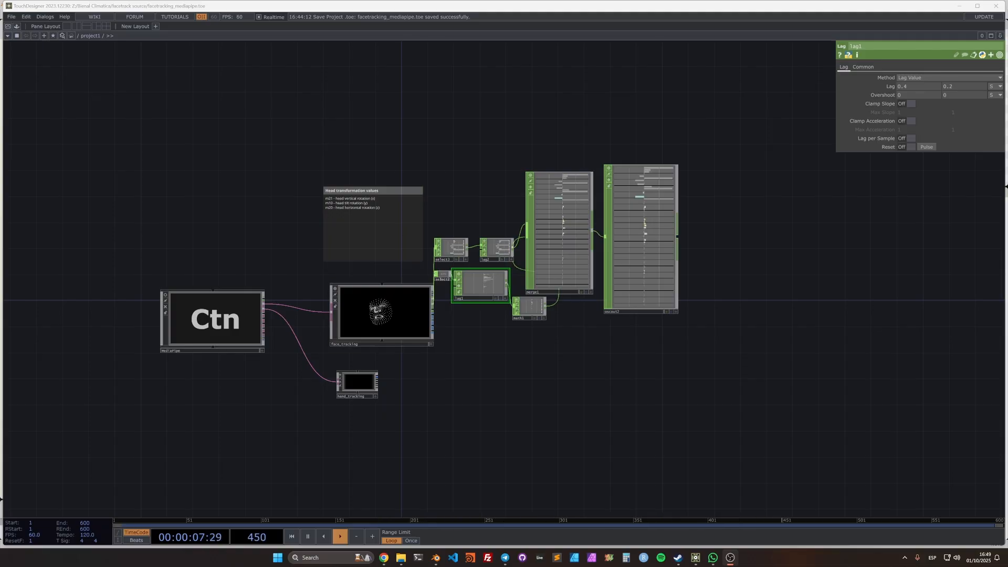
scroll(478, 370, "up", 2)
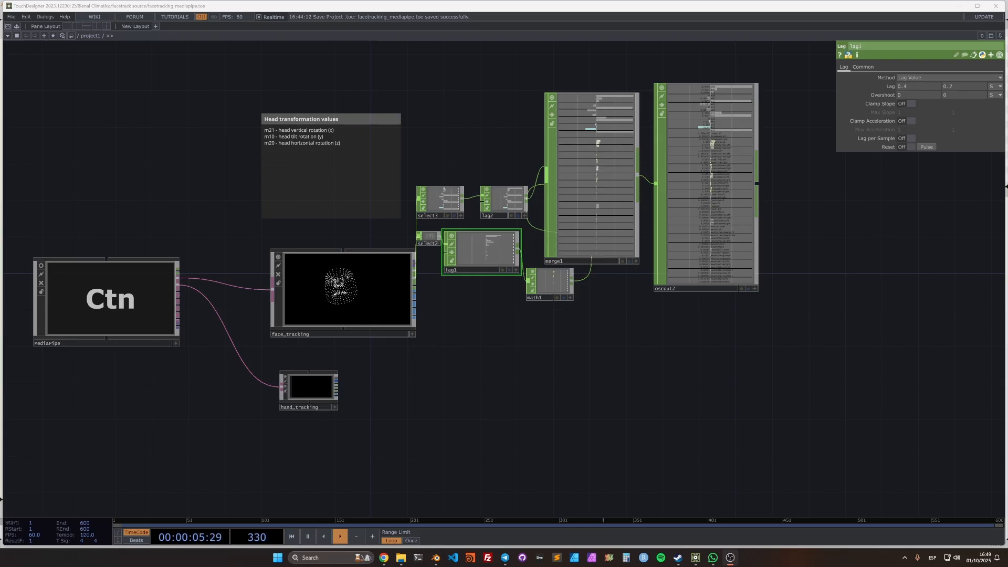
scroll(525, 381, "down", 1)
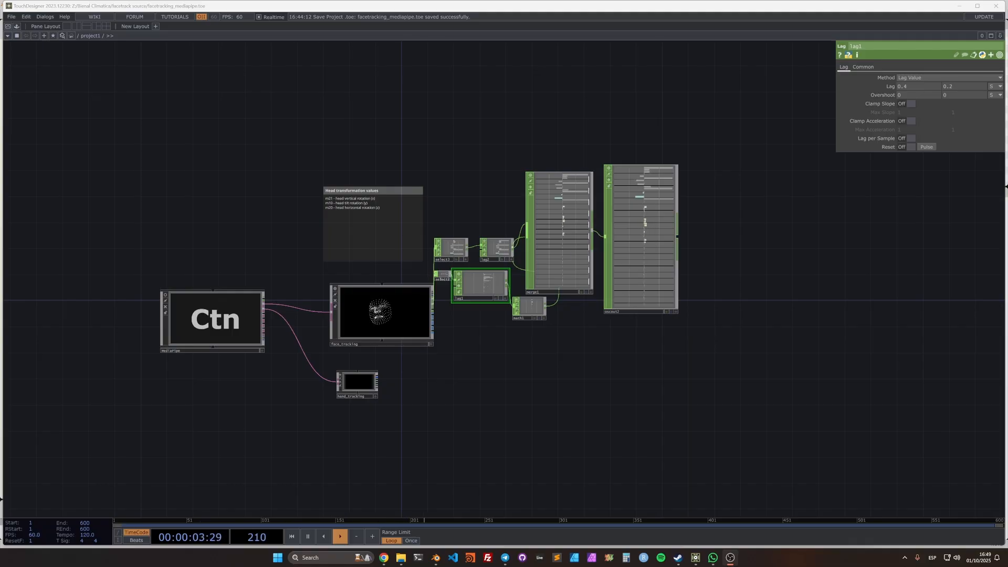
scroll(478, 368, "up", 3)
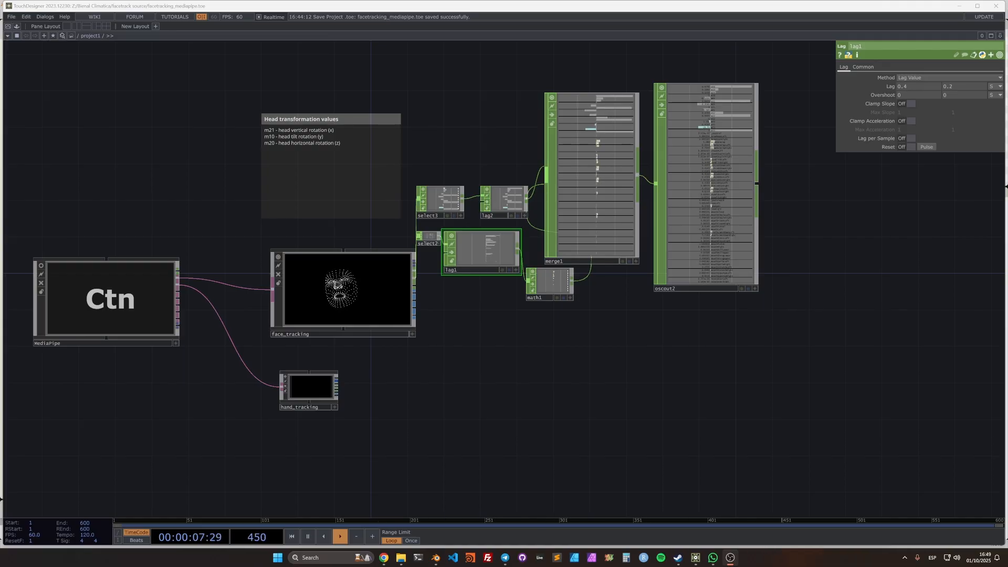
scroll(284, 267, "up", 4)
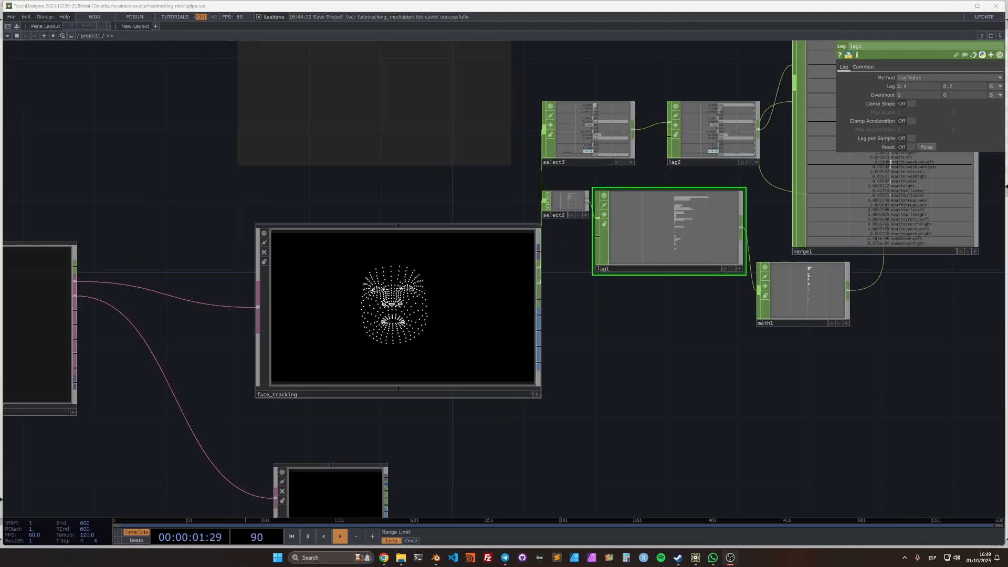
scroll(560, 309, "down", 4)
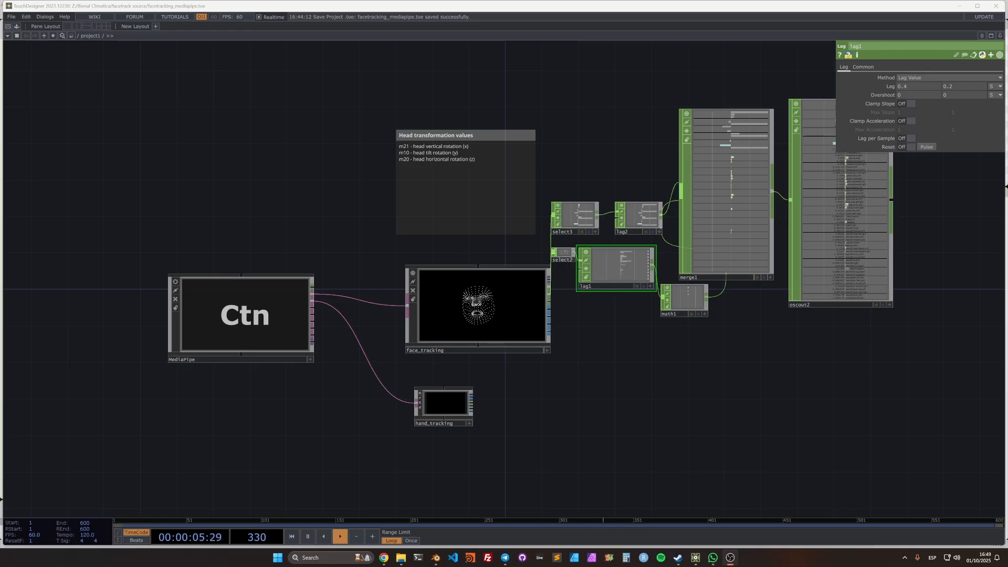
scroll(559, 310, "up", 2)
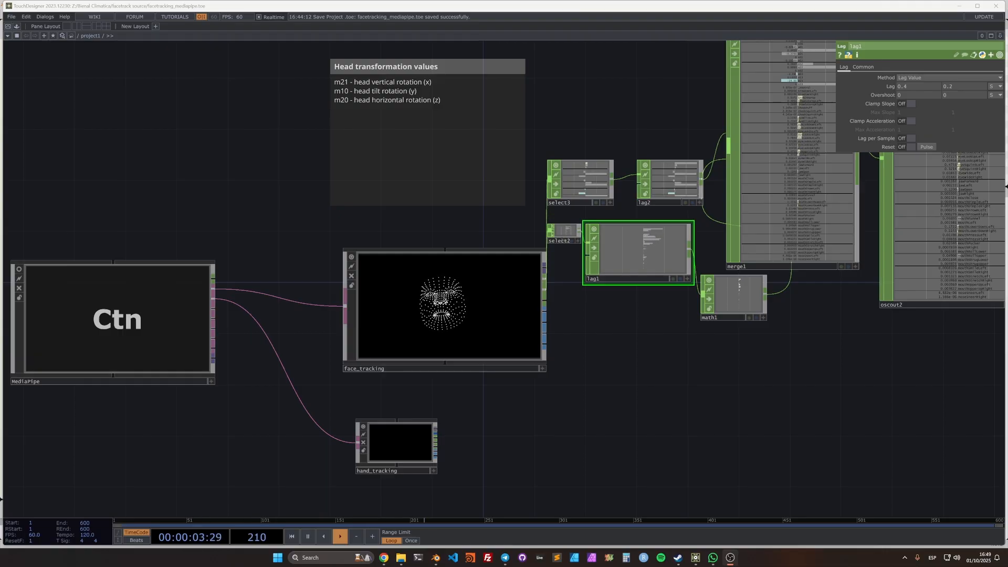
scroll(566, 322, "up", 3)
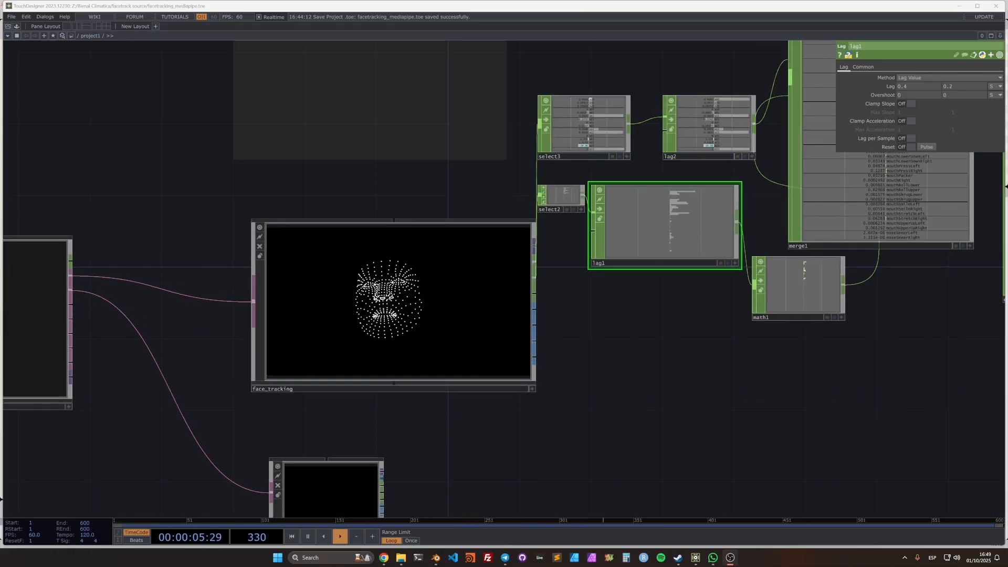
scroll(195, 288, "down", 3)
left_click_drag(178, 247, 334, 245)
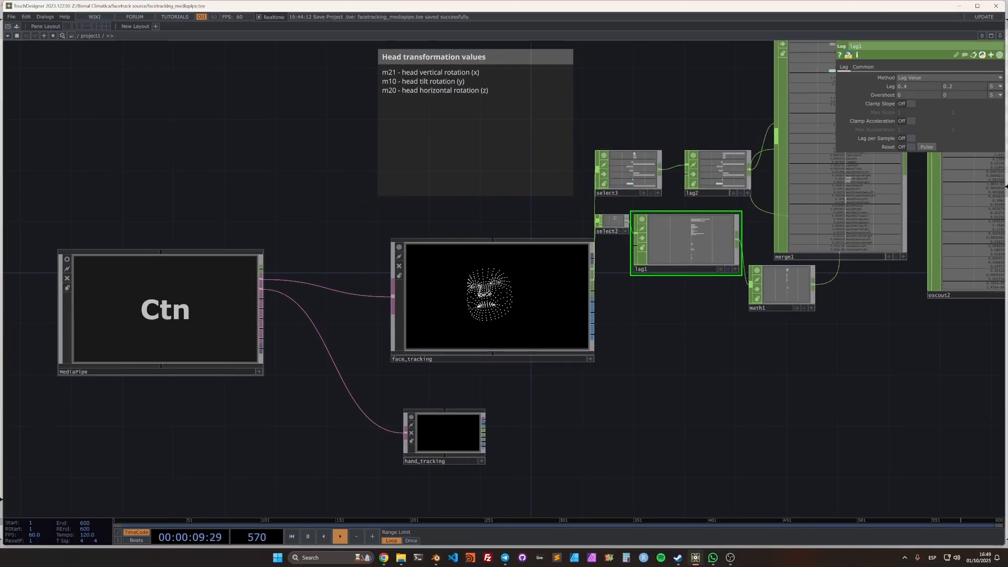
left_click_drag(299, 231, 230, 235)
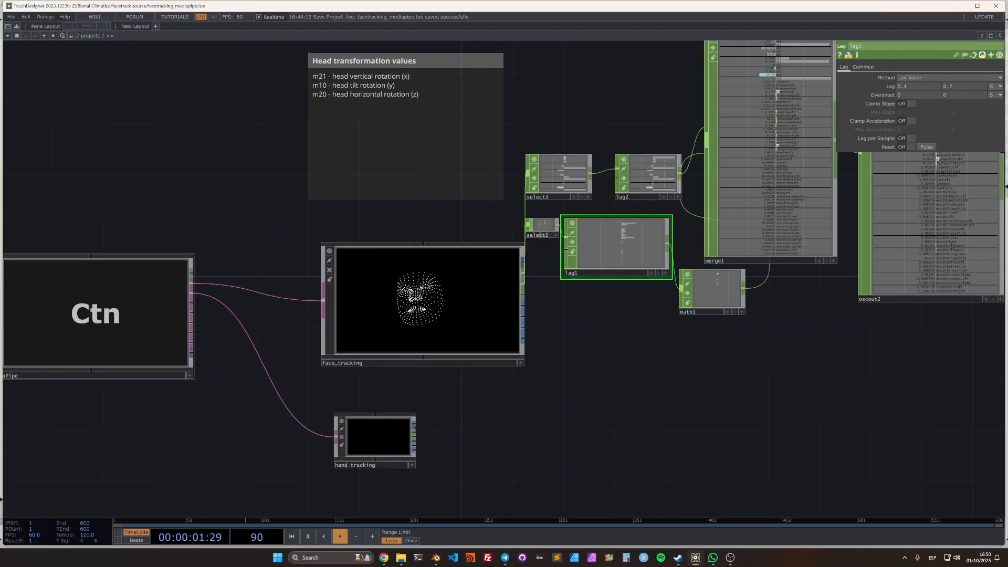
left_click_drag(540, 235, 498, 240)
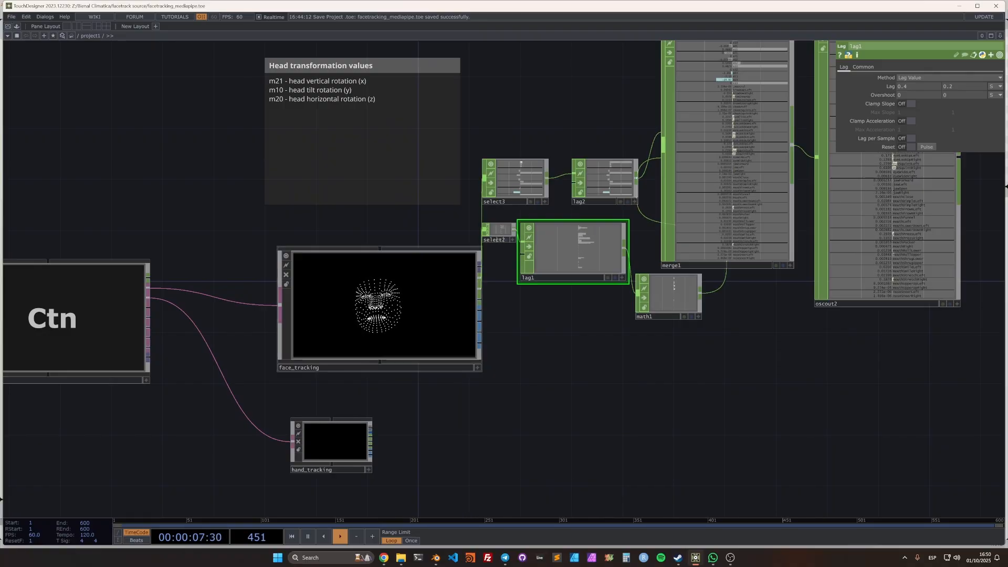
scroll(504, 315, "down", 3)
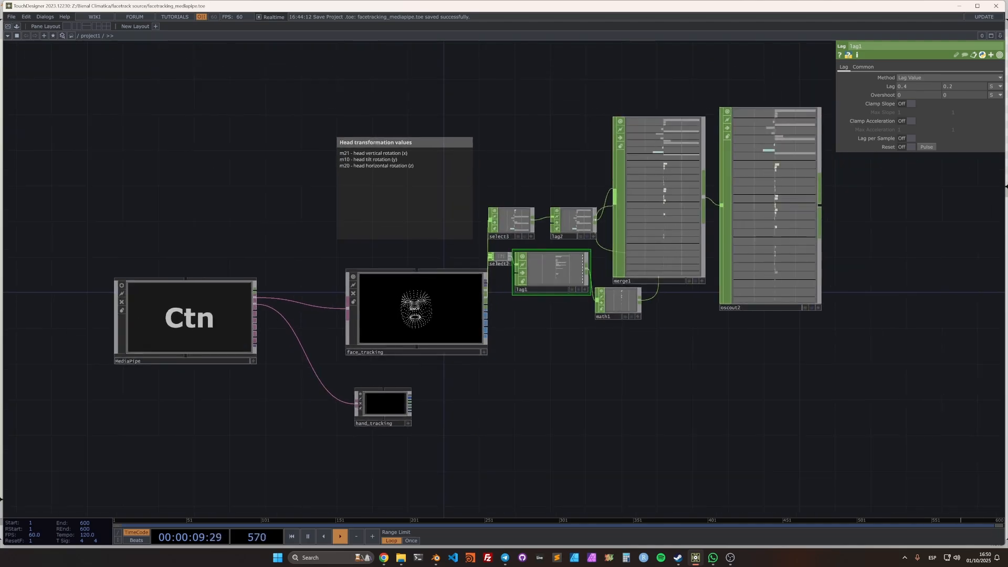
Try a first lag value of 0.7 on the lag2 operator for the head transformation channels and restore it to 0.2
scroll(534, 144, "up", 4)
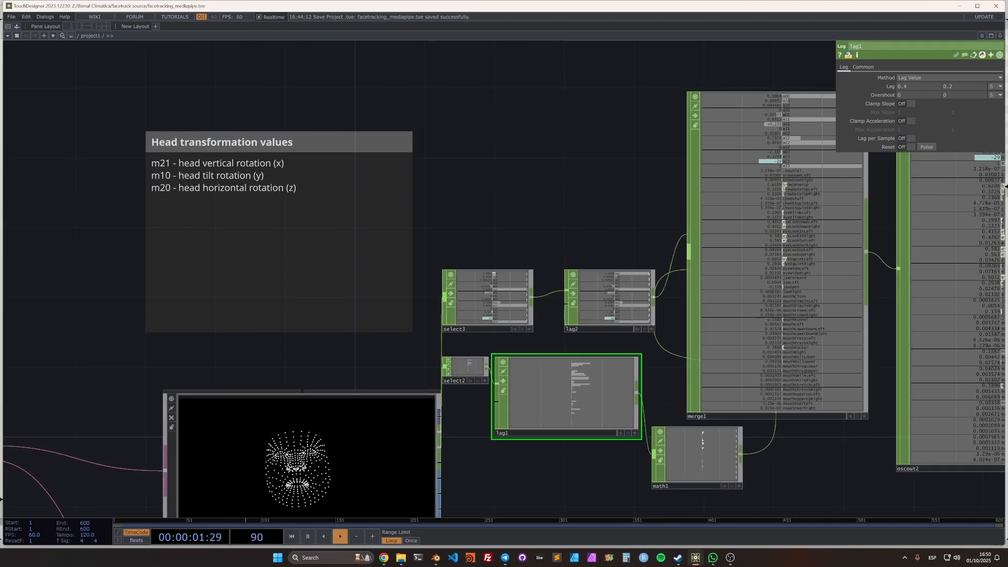
scroll(558, 348, "up", 4)
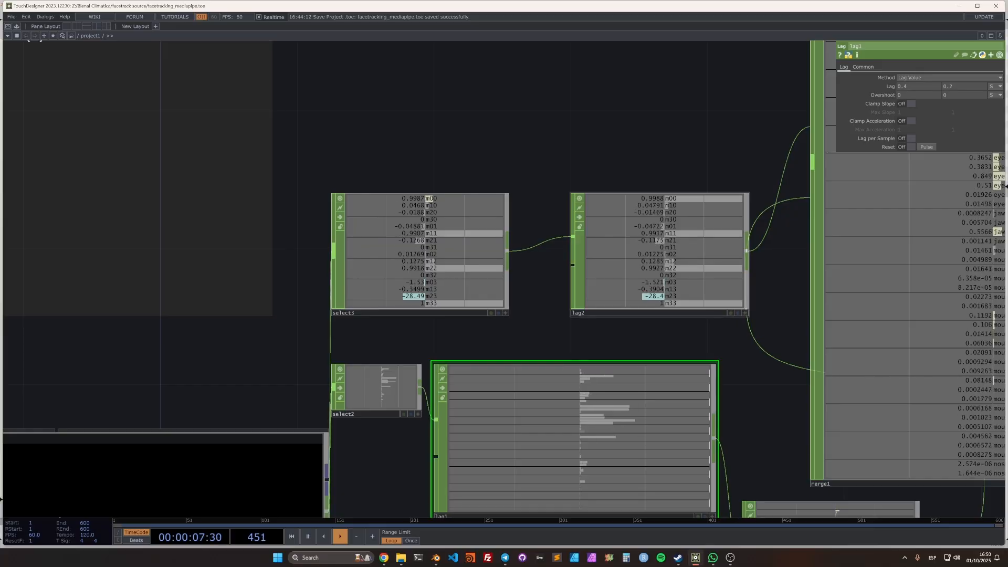
left_click_drag(661, 338, 451, 256)
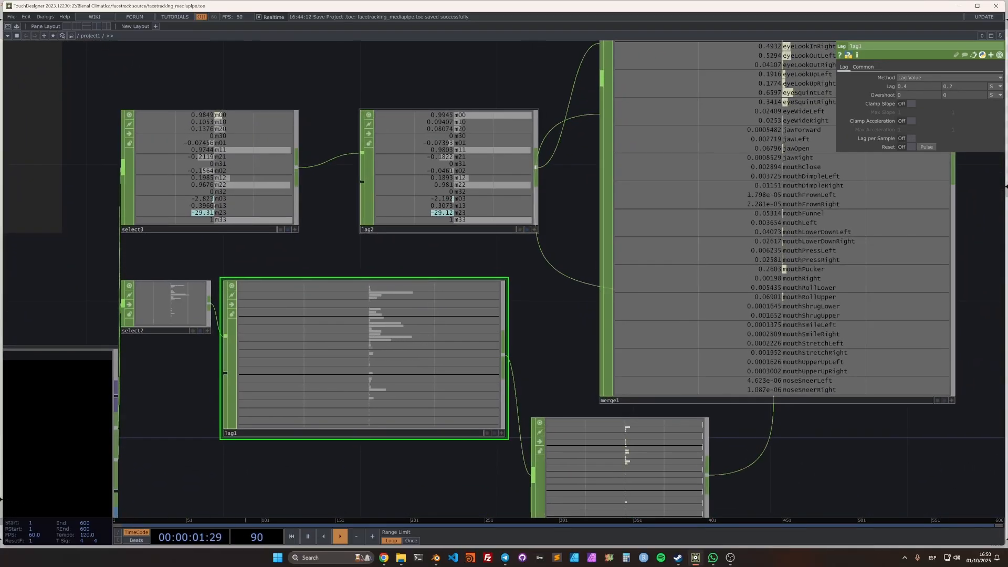
scroll(232, 151, "up", 3)
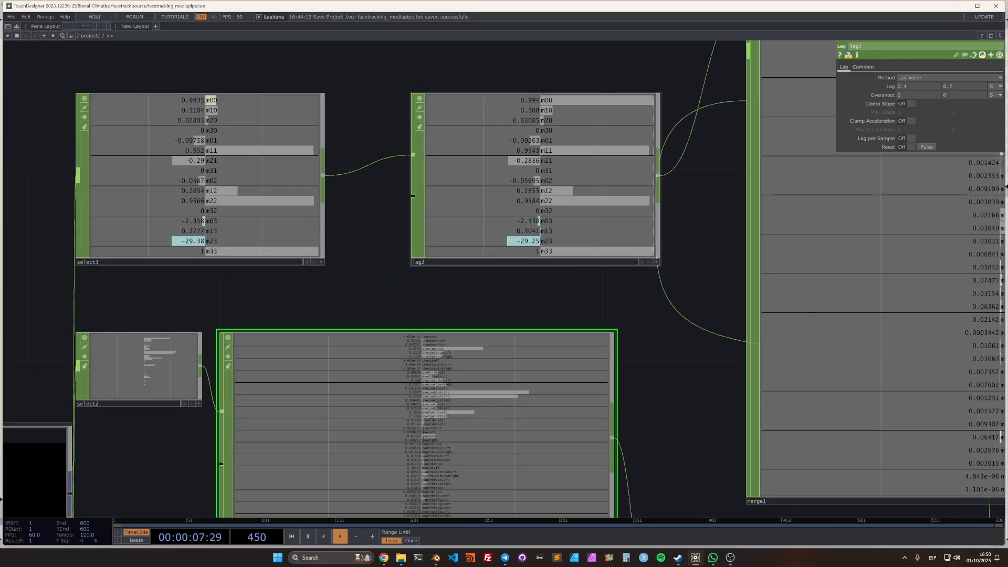
left_click(535, 179)
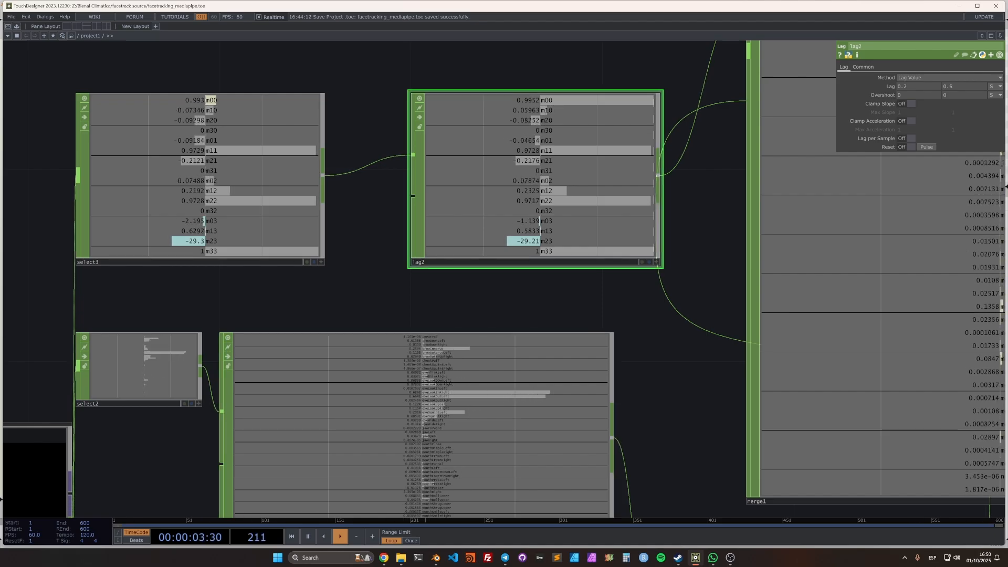
mouse_move(909, 86)
middle_mouse_down()
mouse_move(900, 75)
mouse_move(923, 72)
middle_mouse_up()
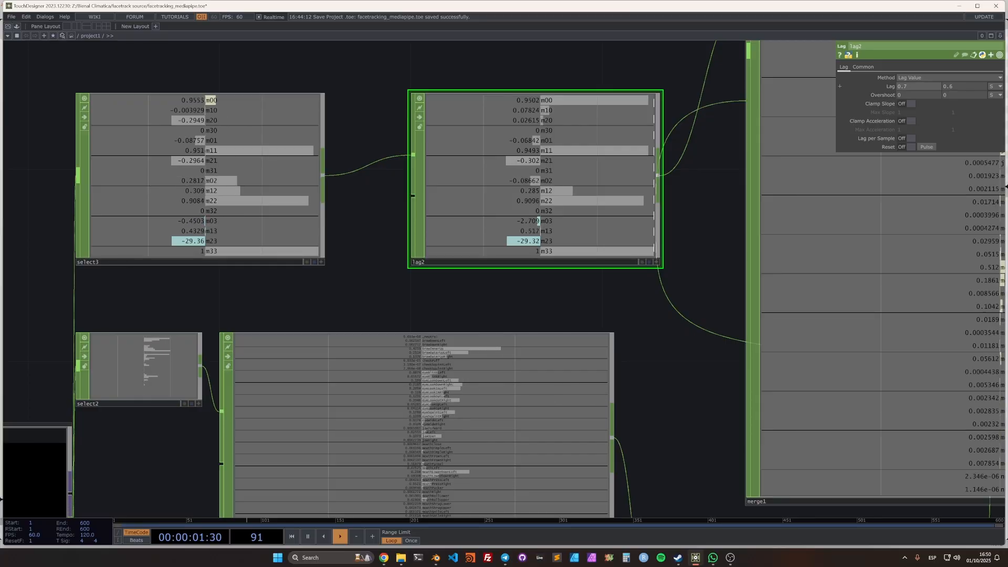
middle_click_drag(913, 78, 910, 78)
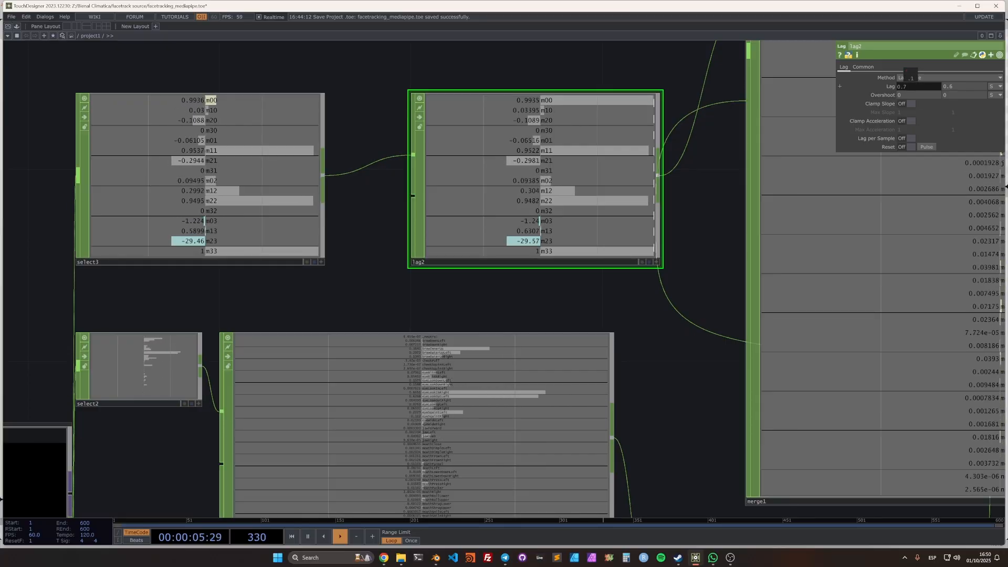
middle_click_drag(908, 72, 907, 72)
Compare the head matrix channels in select3 and lag2, and examine the facial expression channels in lag1
scroll(548, 297, "down", 5)
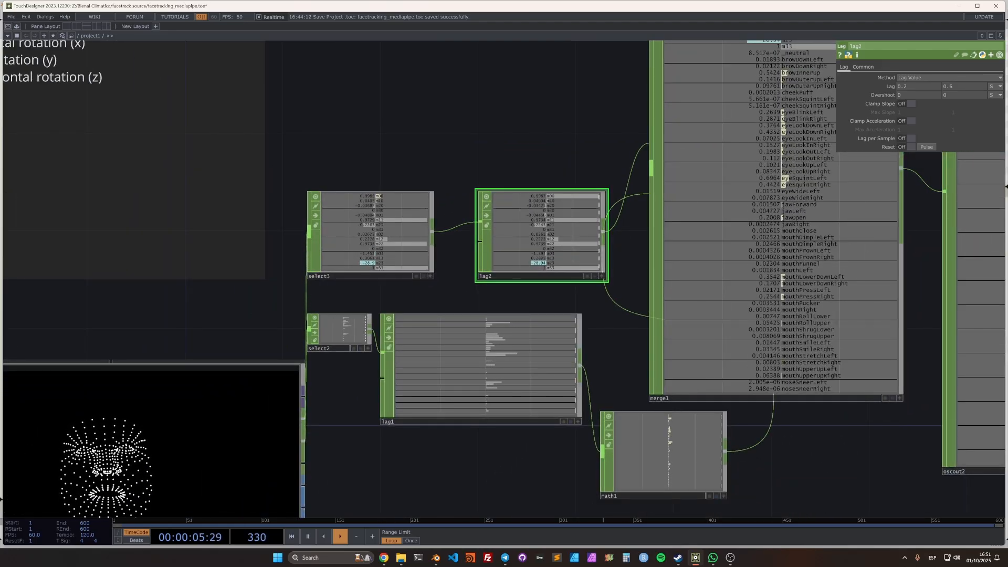
scroll(537, 238, "up", 4)
scroll(537, 239, "down", 2)
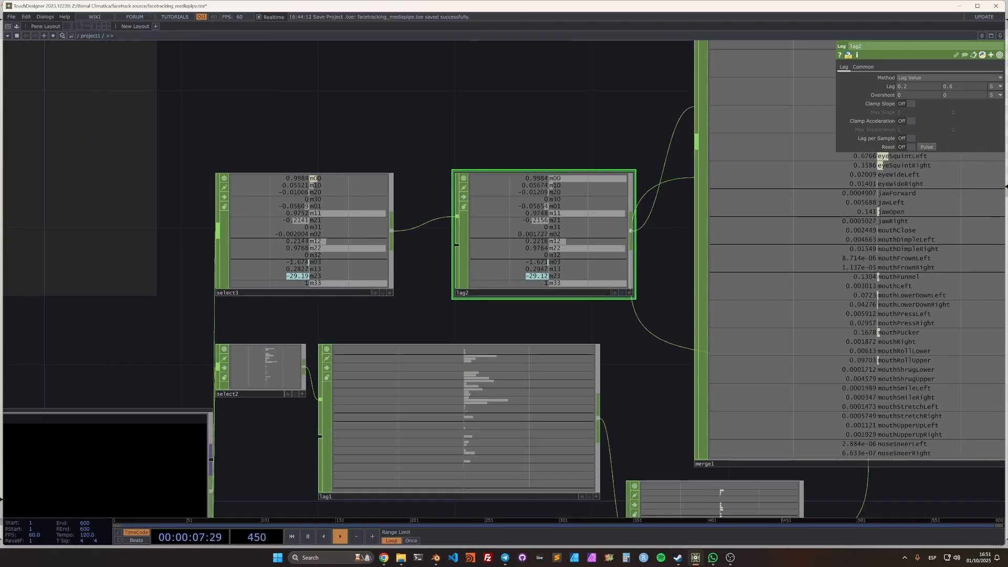
scroll(492, 327, "up", 3)
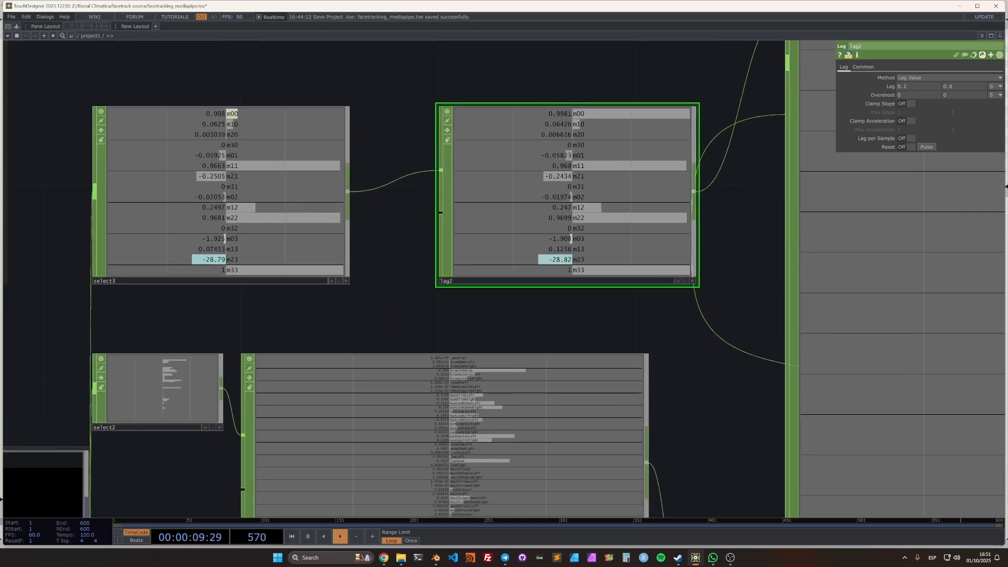
left_click_drag(491, 327, 505, 168)
scroll(495, 256, "up", 2)
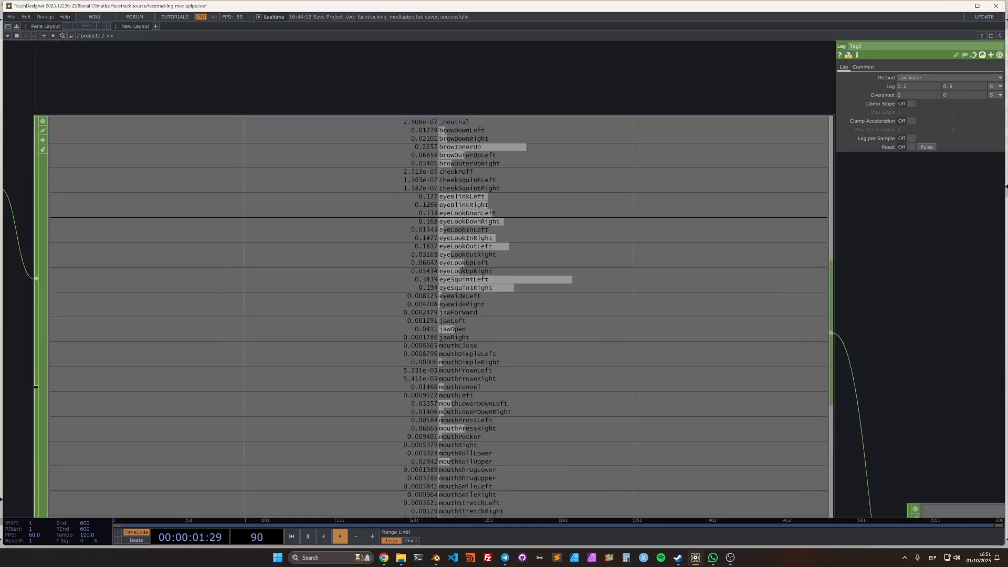
scroll(495, 257, "down", 2)
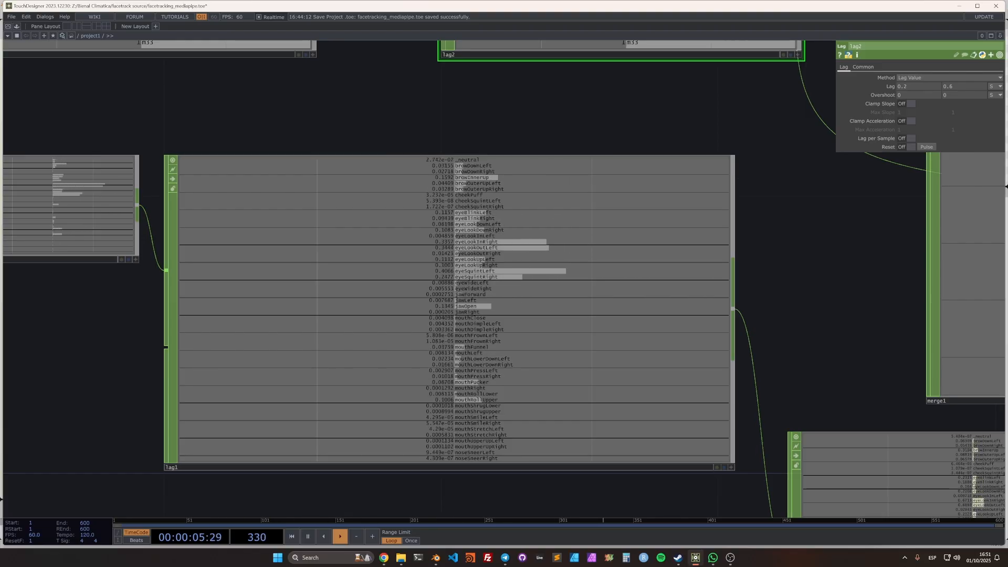
scroll(533, 145, "down", 3)
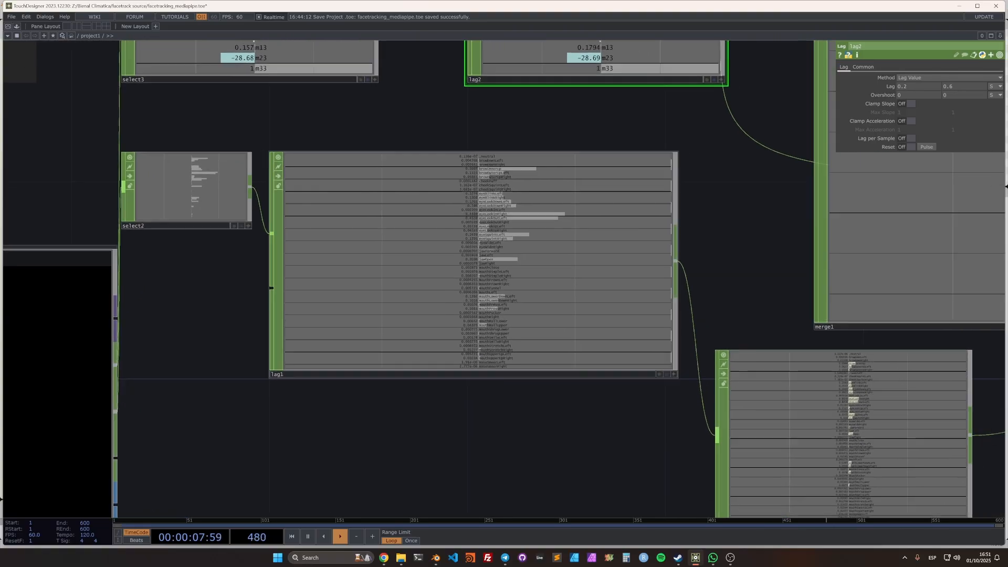
Follow the facial expression channels from lag1 into math1 and examine the channels there
left_click_drag(533, 136, 391, 89)
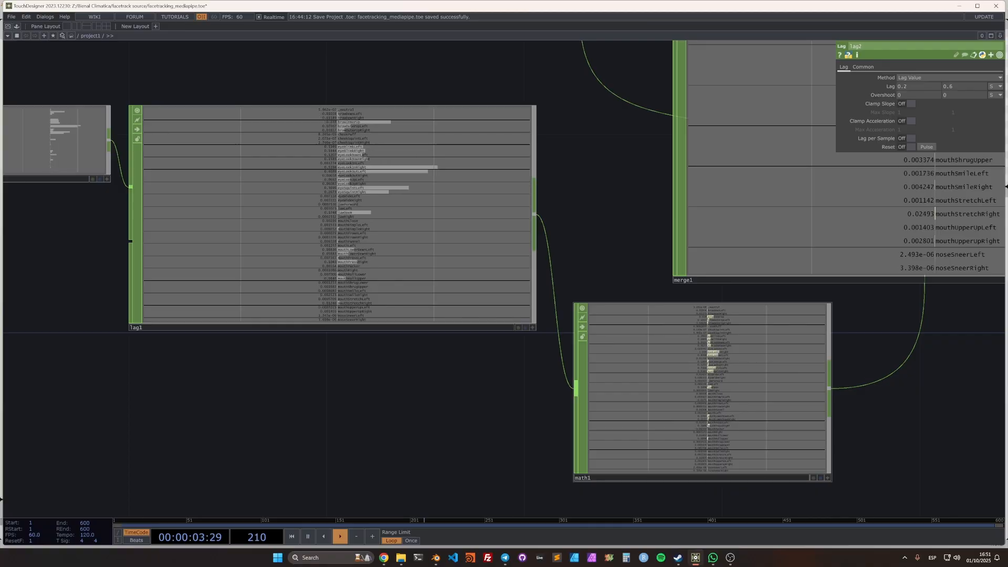
scroll(687, 385, "up", 3)
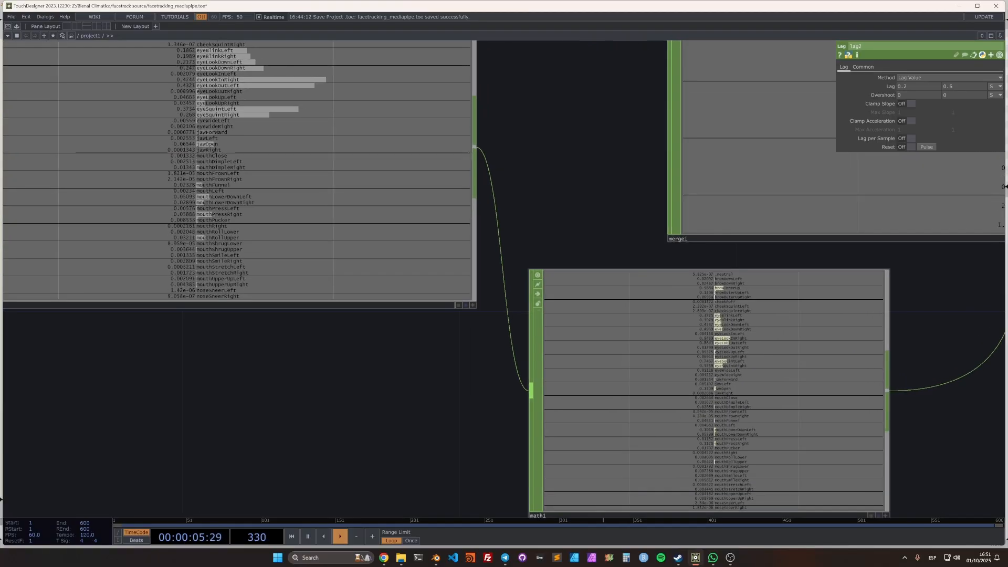
left_click_drag(599, 253, 540, 215)
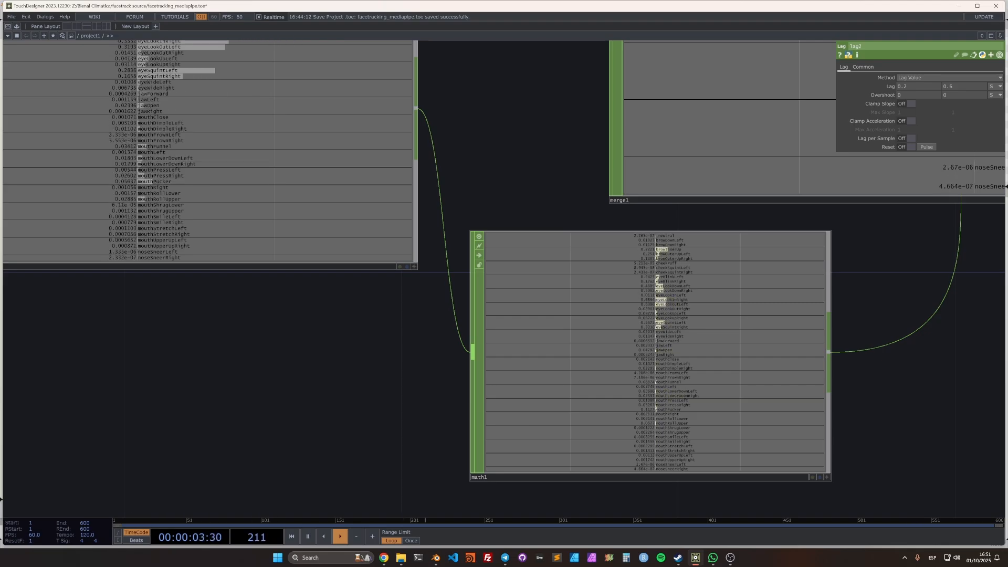
scroll(647, 350, "down", 2)
left_click_drag(565, 210, 366, 400)
scroll(675, 299, "down", 4)
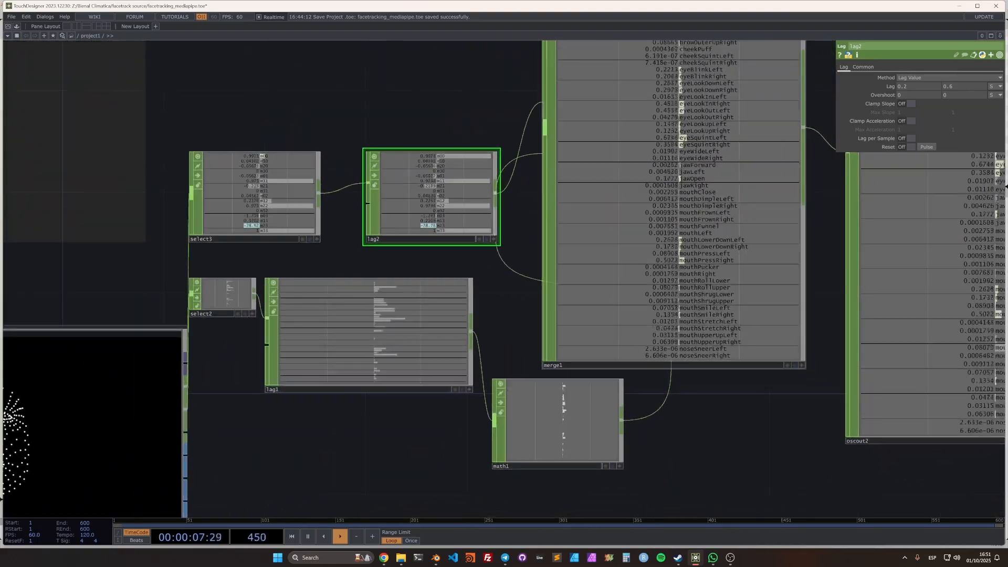
Examine the combined head and face channels in merge1 and show the network parameters of the oscout2 operator
left_click_drag(724, 402, 580, 454)
scroll(353, 109, "down", 3)
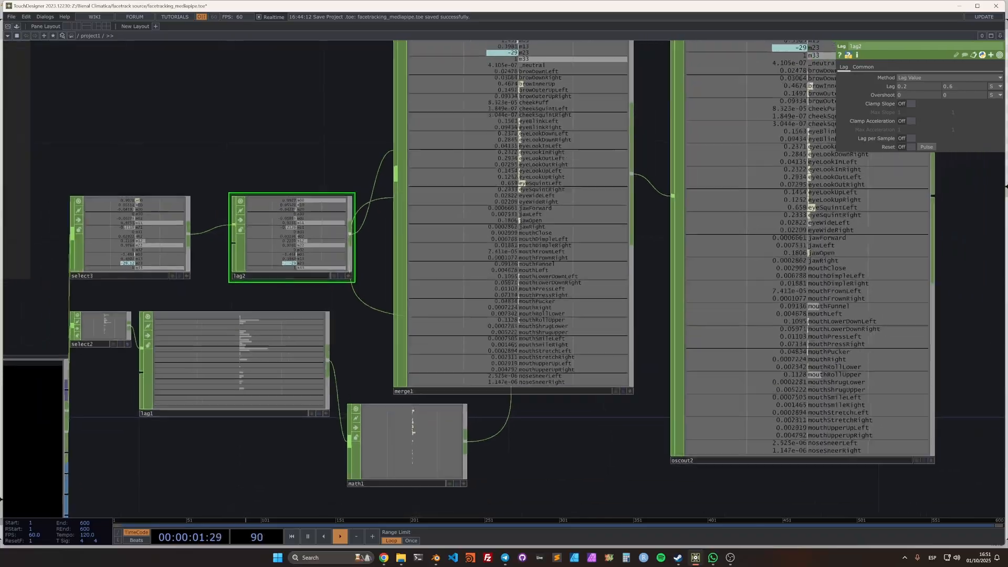
left_click_drag(498, 357, 488, 443)
scroll(431, 63, "up", 2)
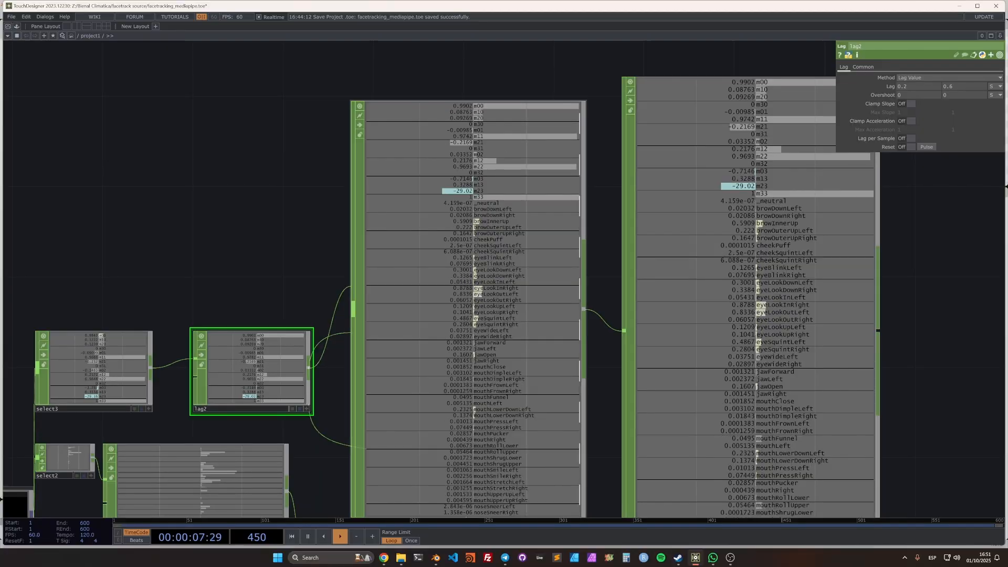
left_click_drag(284, 242, 161, 120)
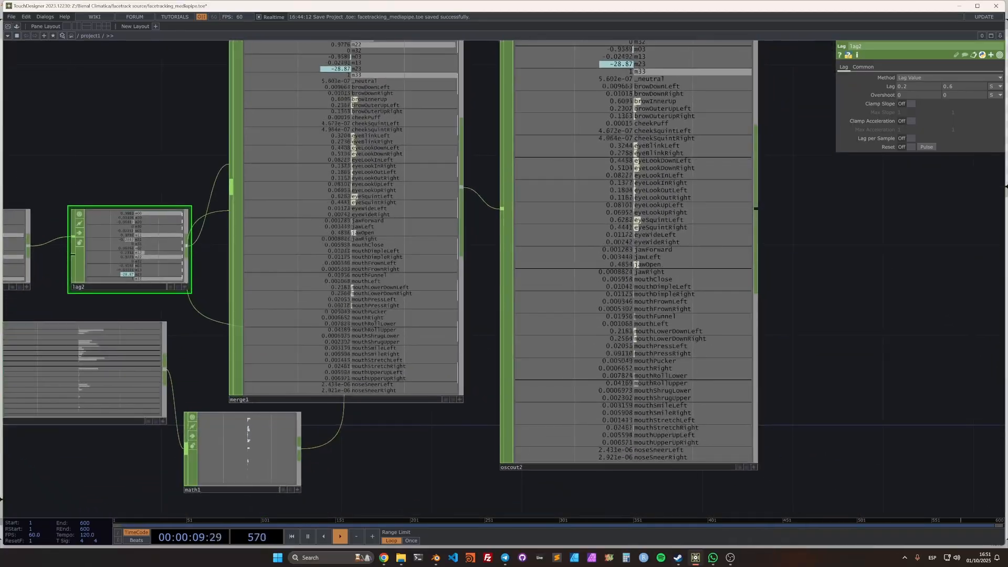
left_click(628, 262)
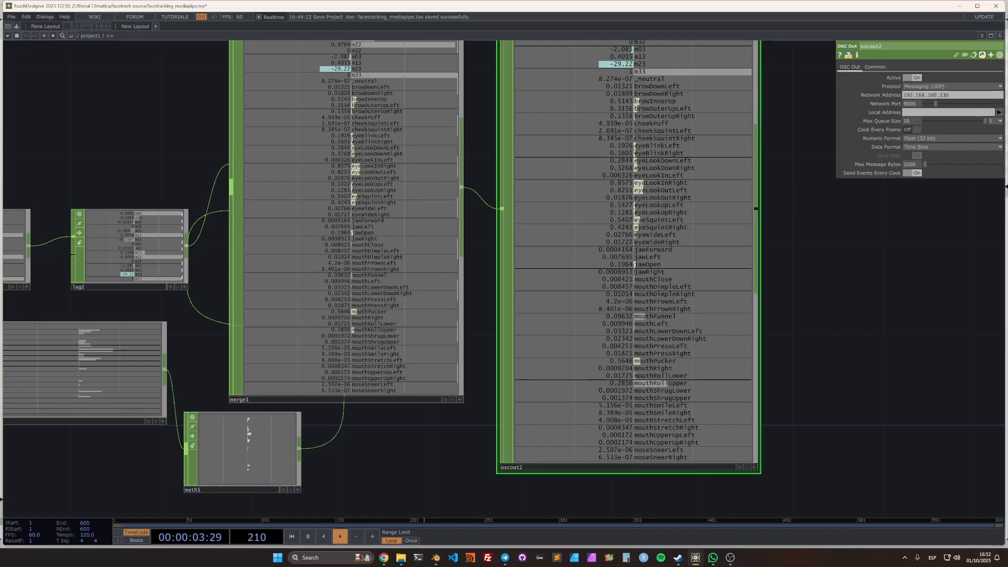
scroll(676, 389, "down", 4)
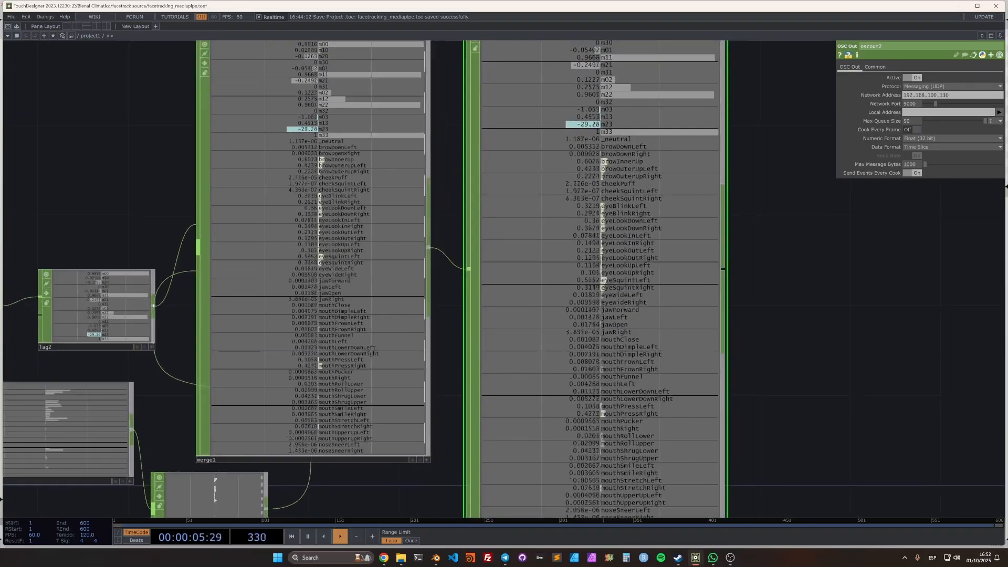
Look up the computer's IPv4 address with ipconfig in a terminal window, and close the terminal
scroll(777, 216, "down", 1)
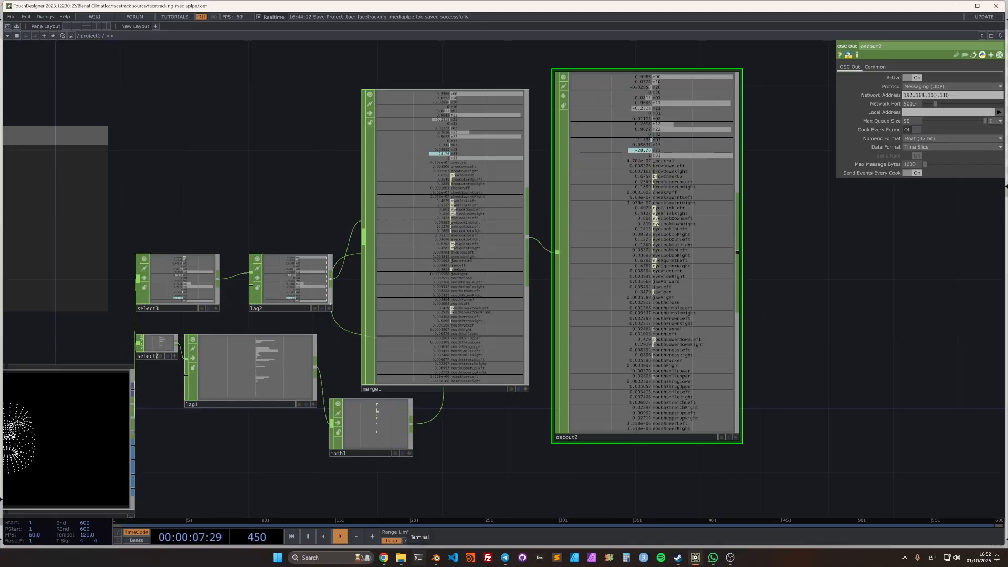
left_click(418, 558)
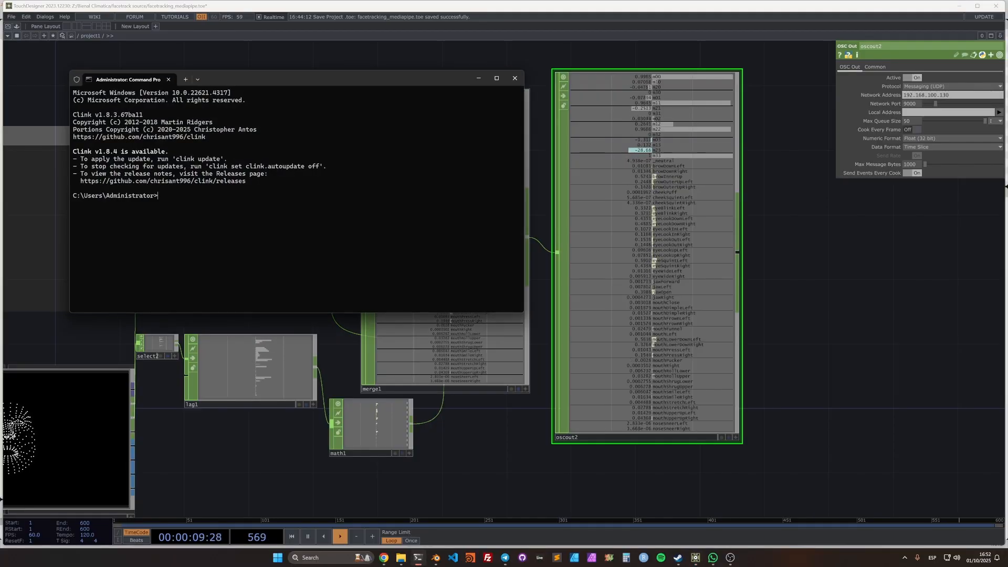
left_click_drag(411, 81, 814, 239)
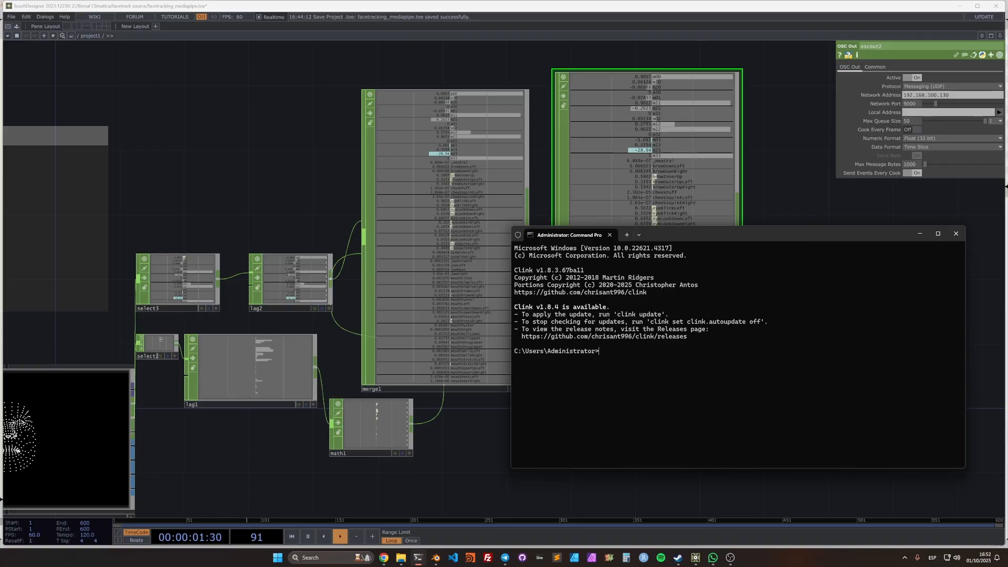
type("i")
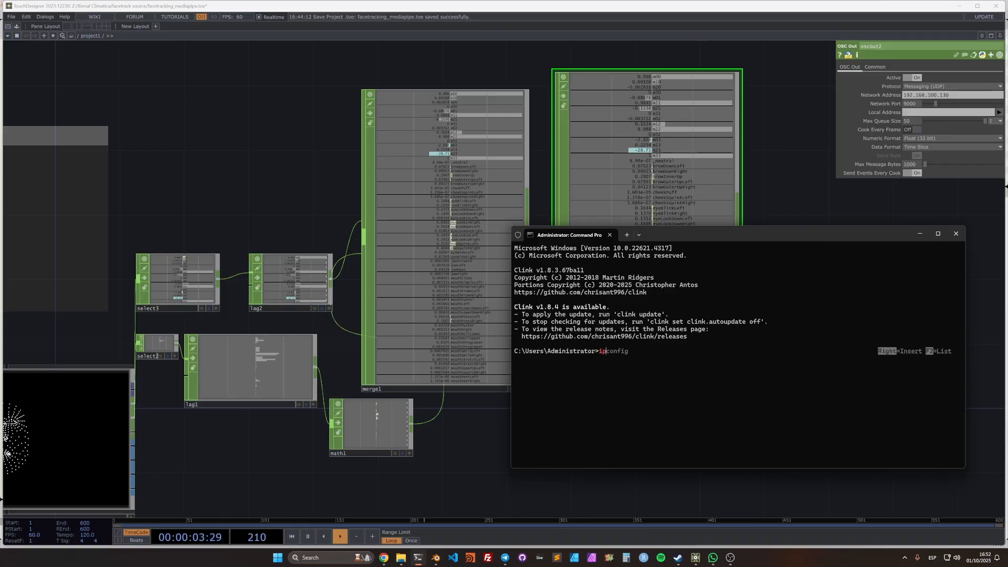
type("pconfig")
key("Return")
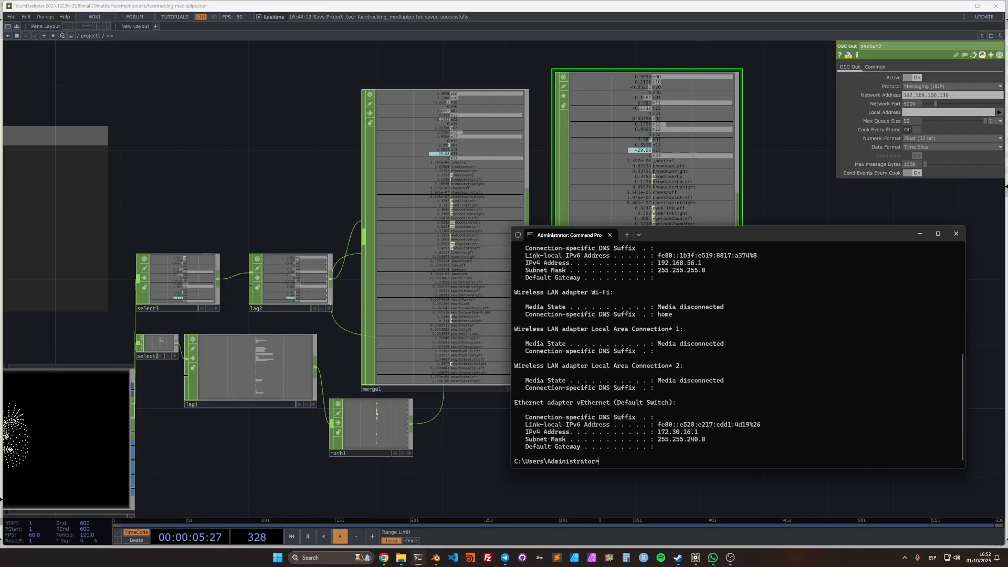
scroll(738, 351, "up", 8)
scroll(738, 352, "down", 3)
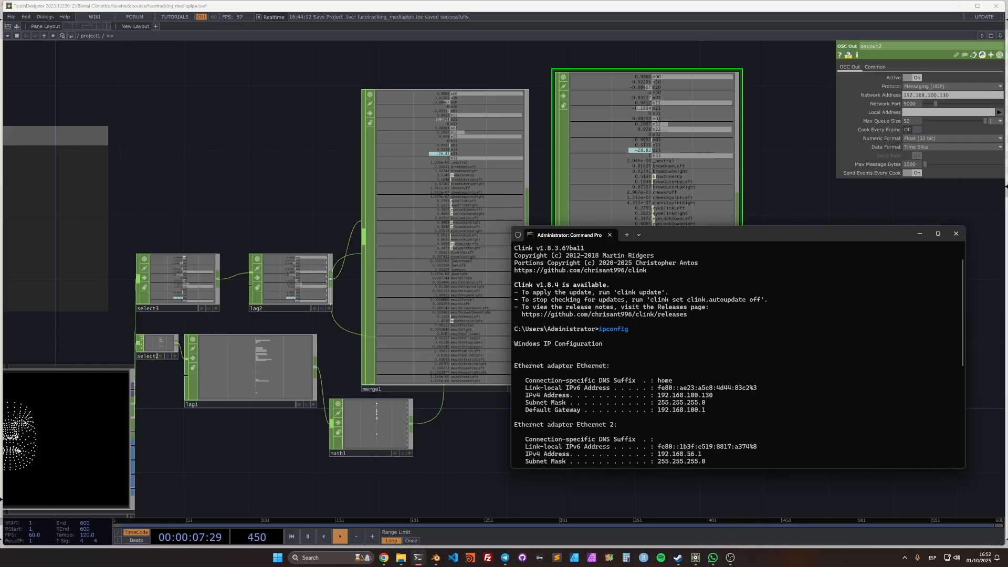
left_click(955, 234)
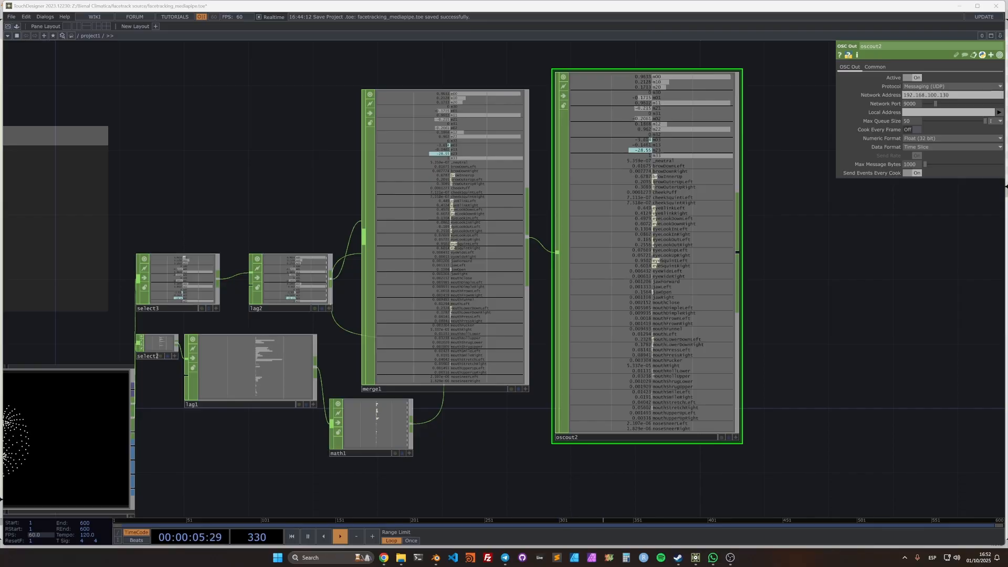
Try a project frame rate of 10 FPS and watch the face_tracking preview and expression channels
left_click_drag(262, 179, 429, 168)
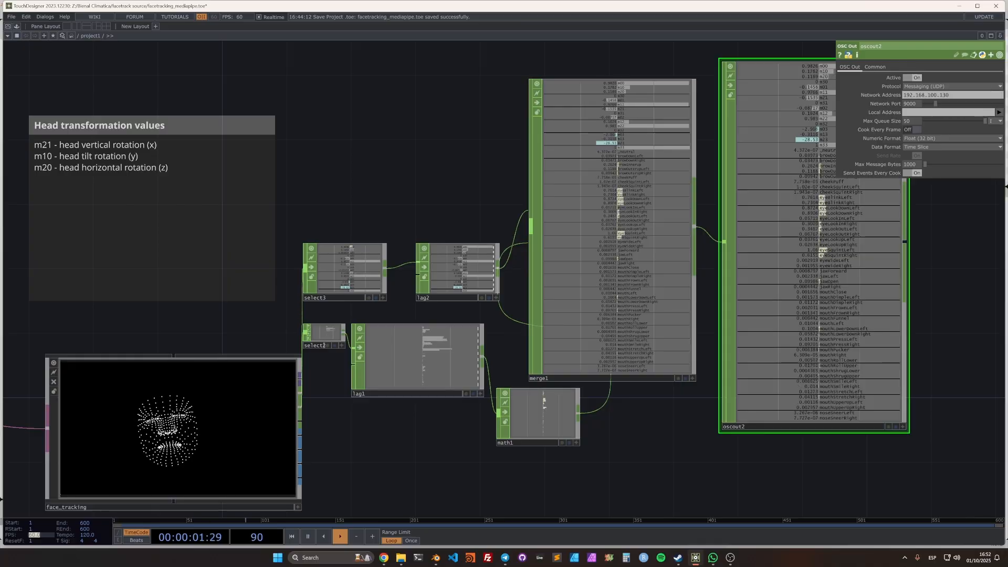
type("10")
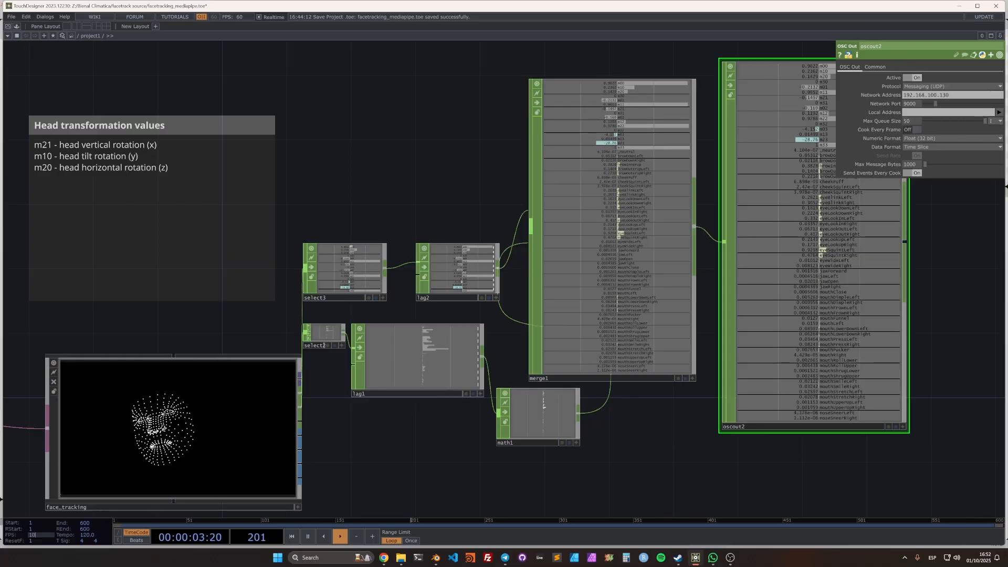
key("Return")
scroll(135, 445, "up", 4)
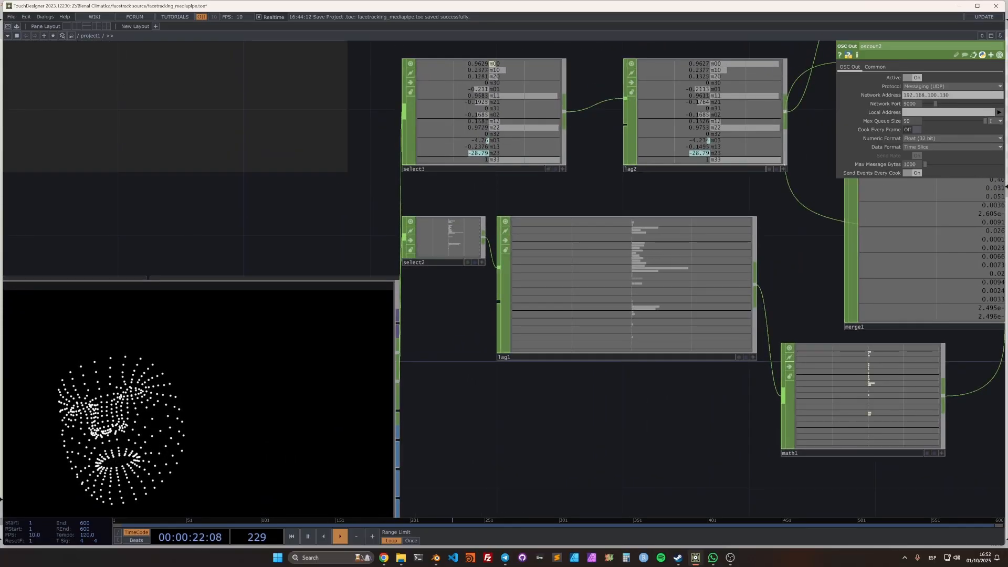
left_click_drag(504, 409, 626, 369)
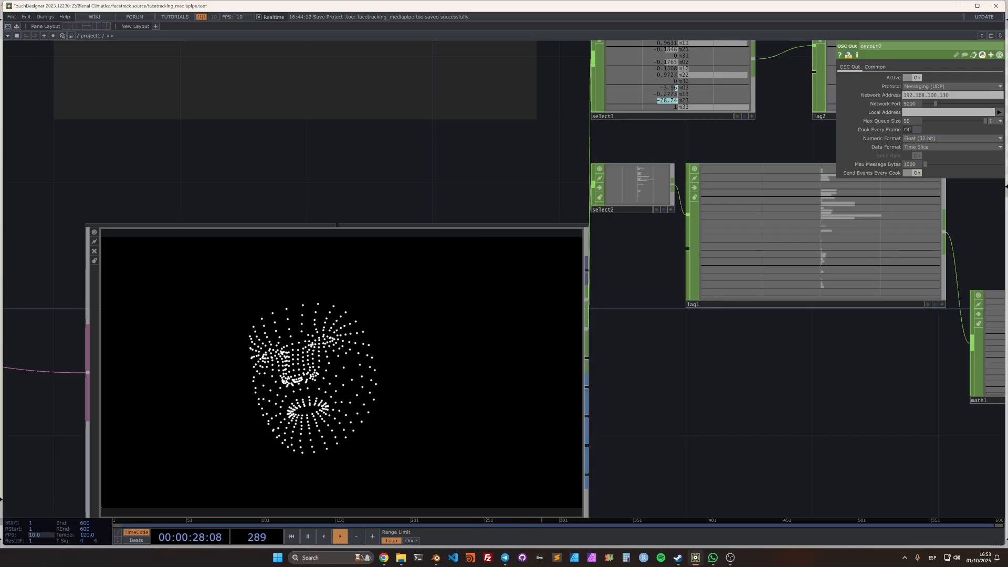
Set the project frame rate to 120 FPS and frame the whole network
type("120")
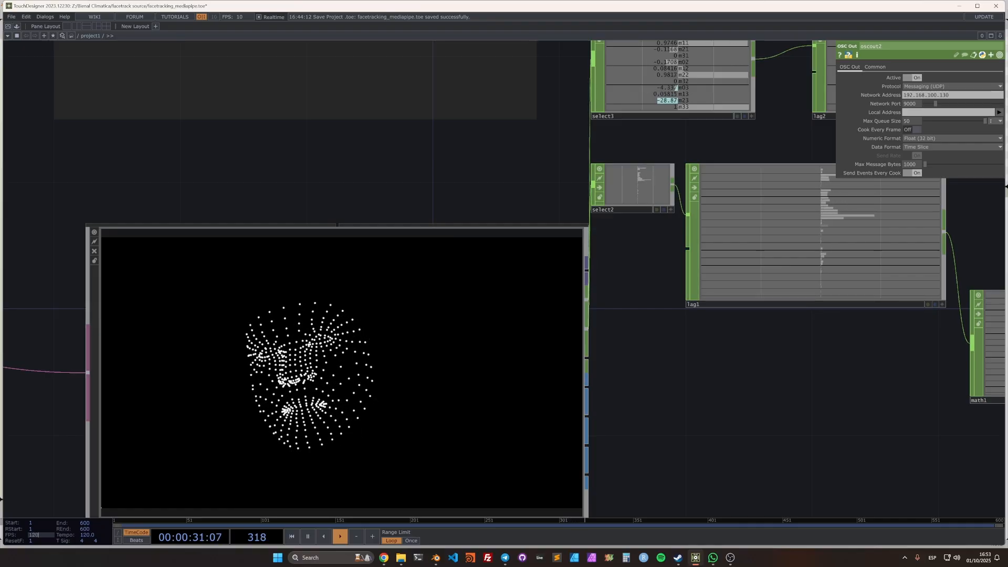
key("Return")
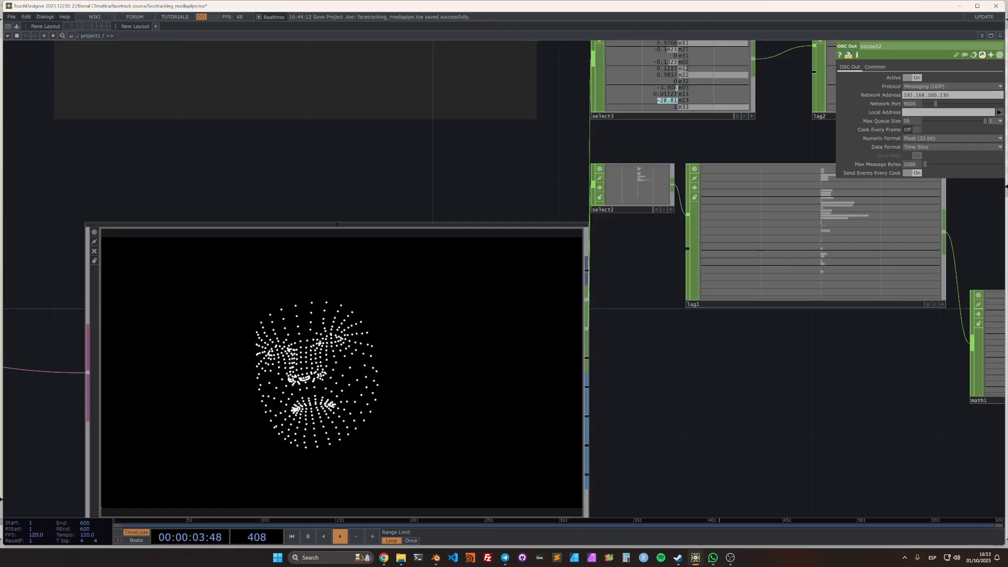
key("h")
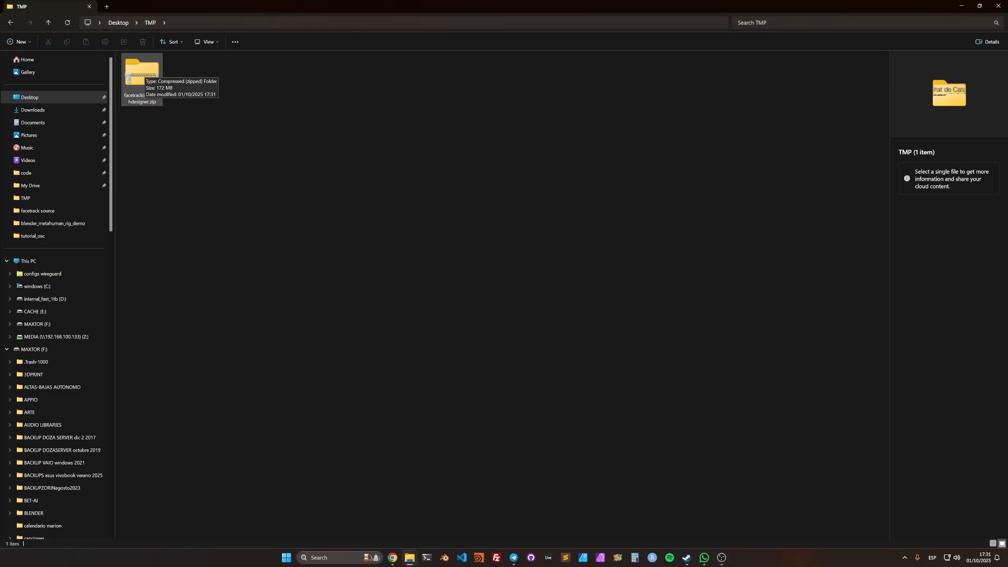
Extract facetracking_touchdesigner.zip into its own folder inside TMP and open the extracted facetracking_mediapipe.toe project
right_click(140, 75)
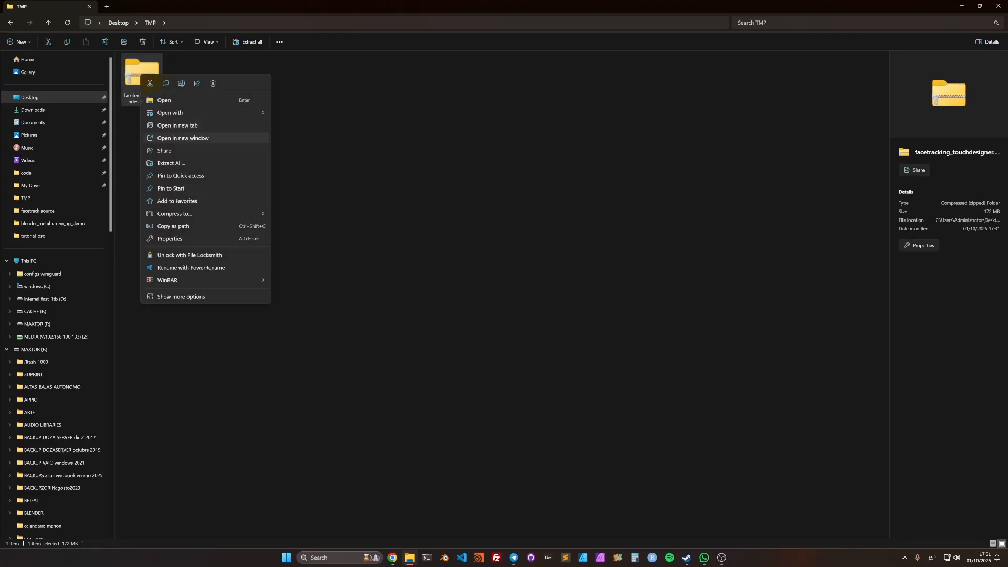
left_click(171, 163)
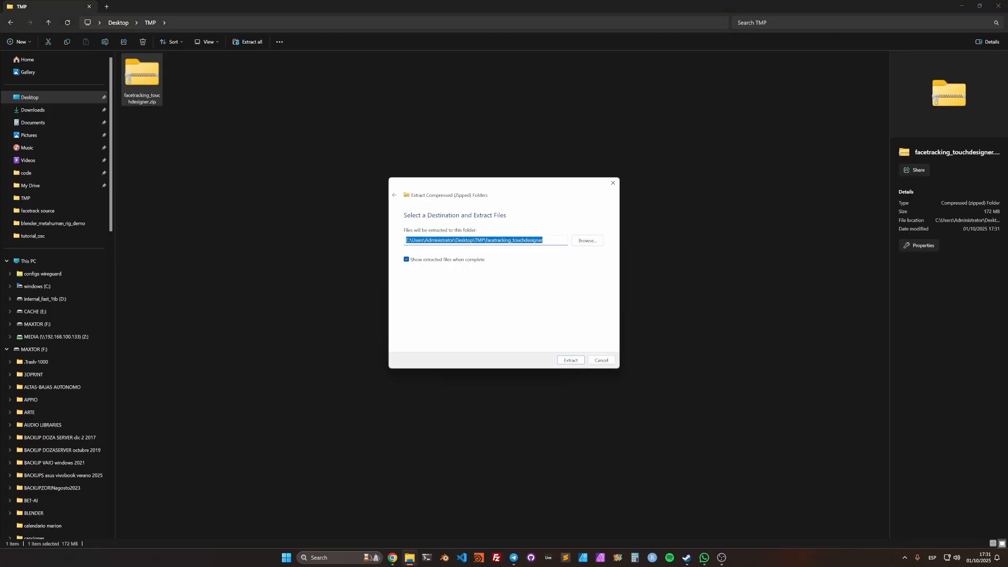
key("Return")
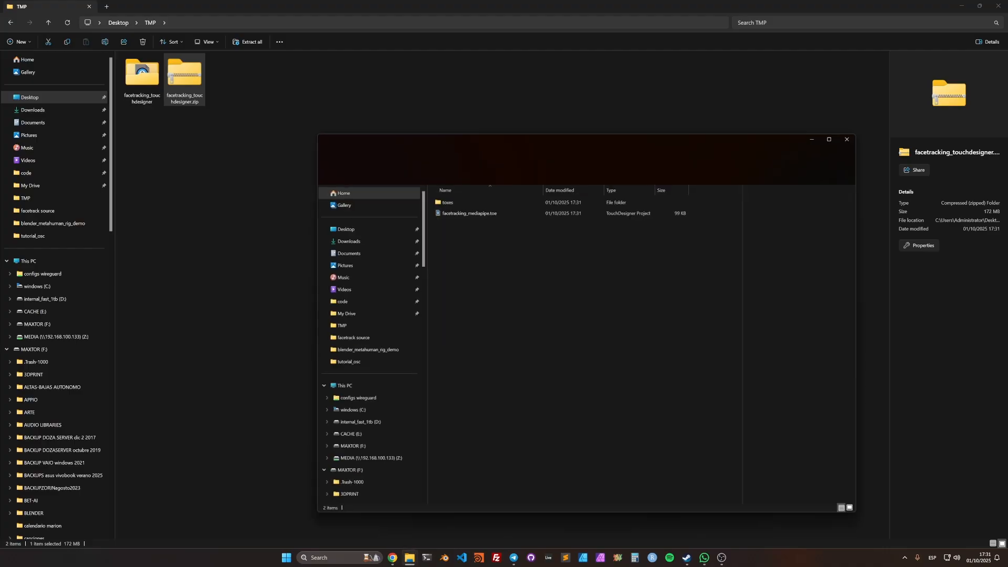
left_click(465, 209)
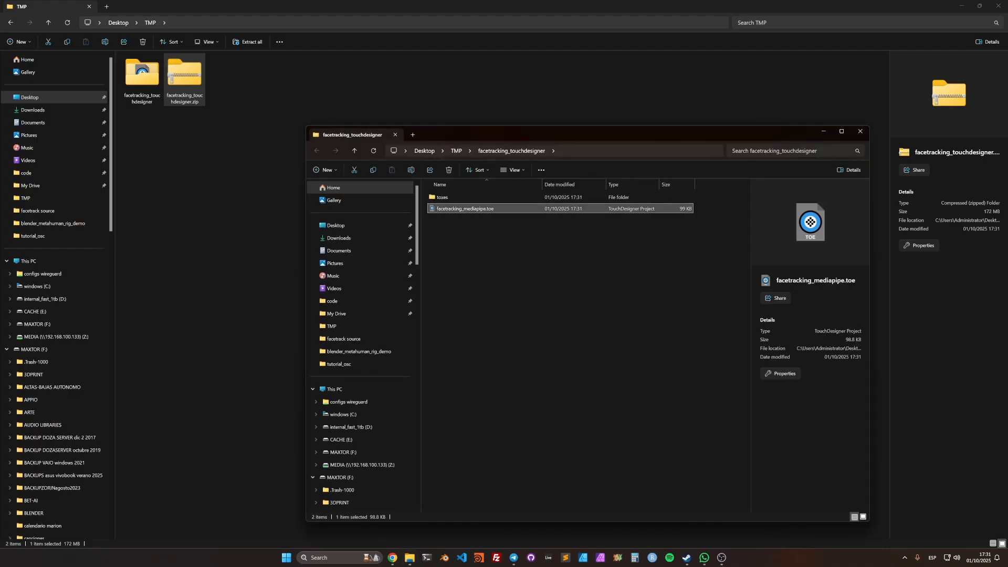
key("Return")
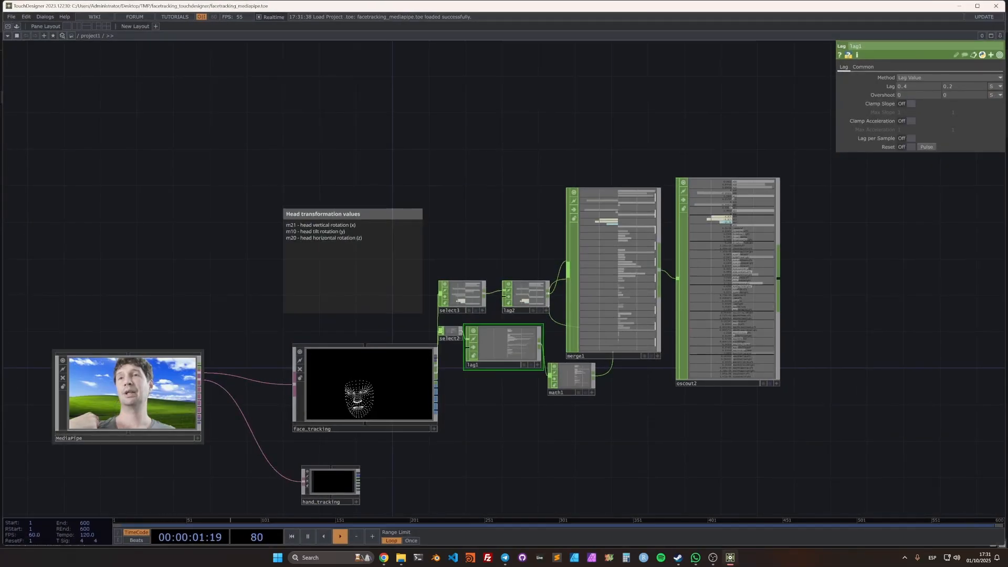
Inspect the channel information of select3 and look over the face_tracking and hand_tracking operators
middle_click(460, 296)
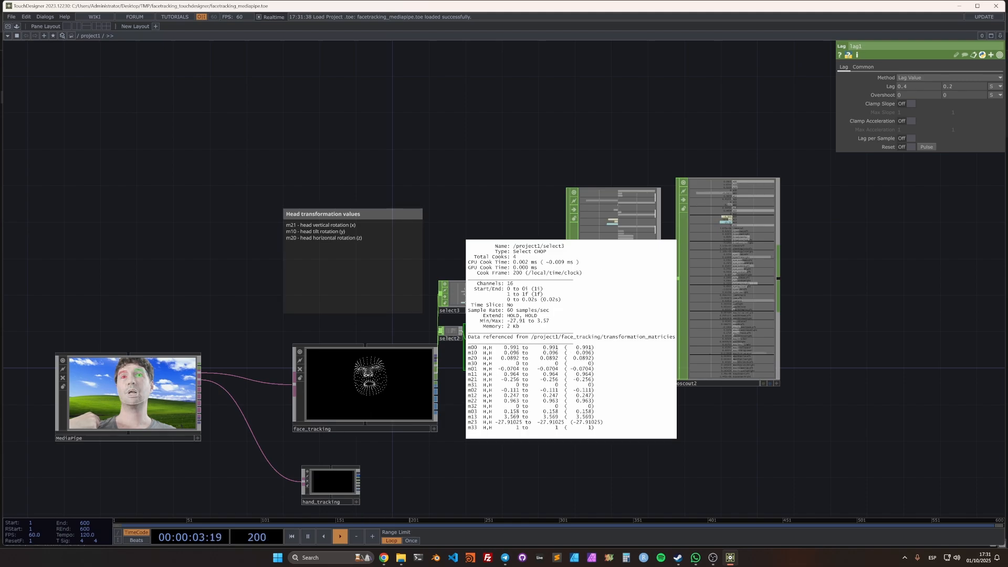
scroll(498, 231, "down", 1)
left_click_drag(498, 231, 368, 127)
scroll(324, 315, "up", 4)
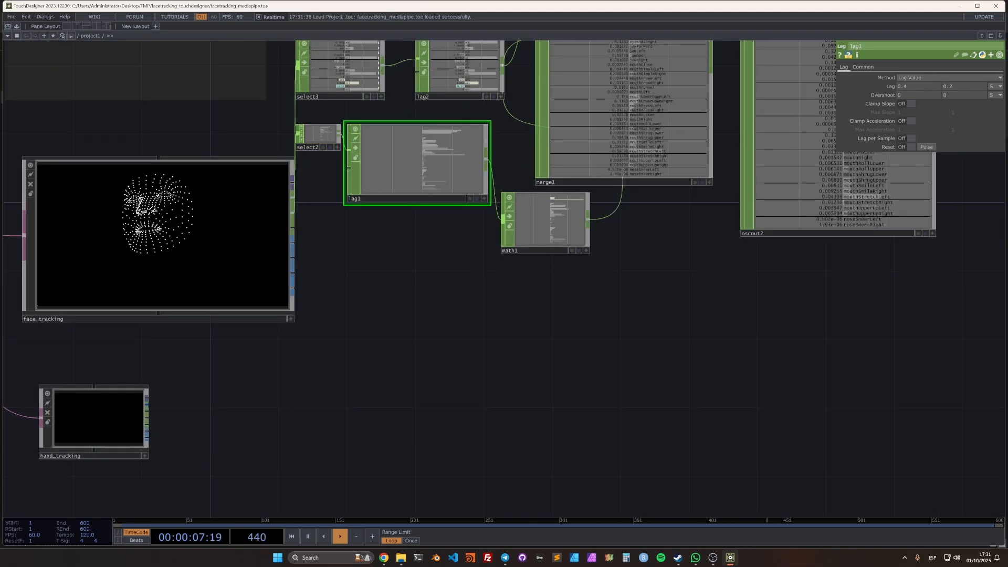
left_click_drag(324, 315, 356, 325)
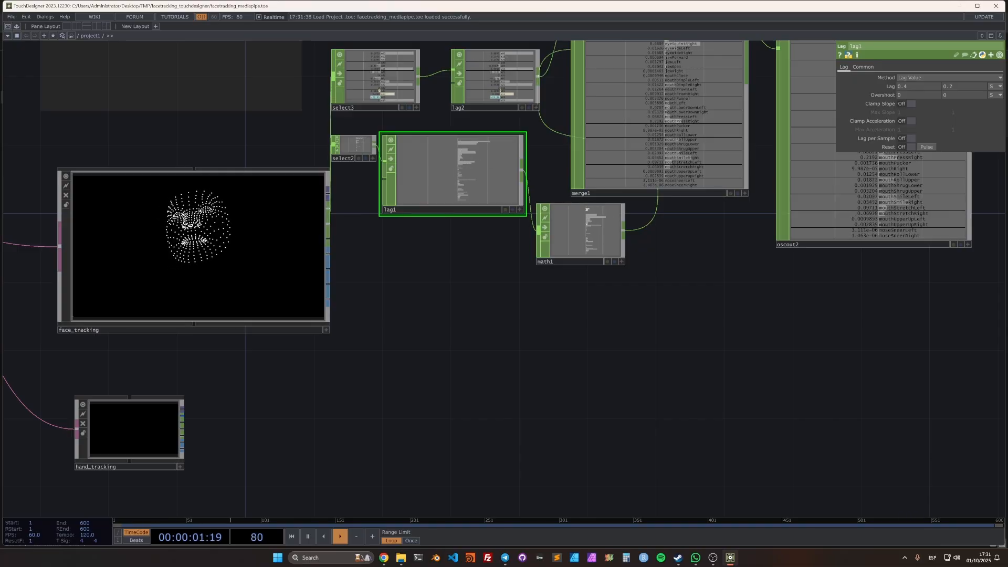
left_click_drag(356, 325, 560, 308)
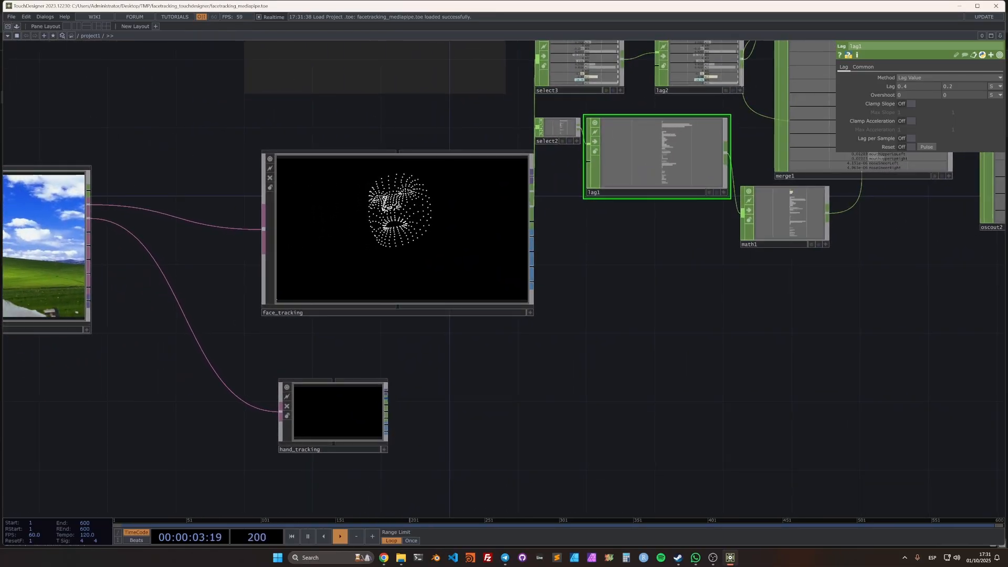
Choose OBSBOT Meet 4K StreamCamera as the webcam of the MediaPipe container and enable Detect hands
left_click(48, 249)
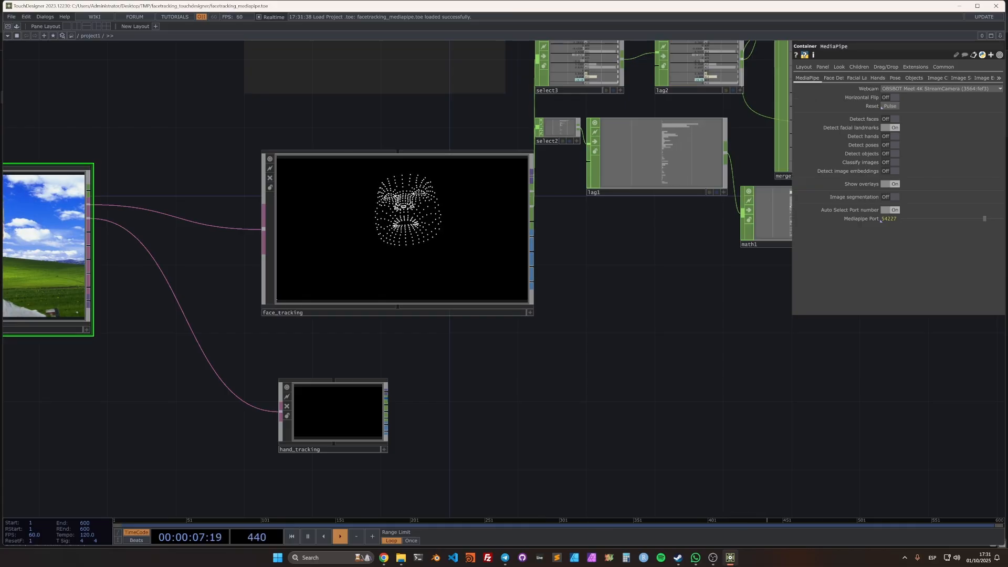
left_click(934, 89)
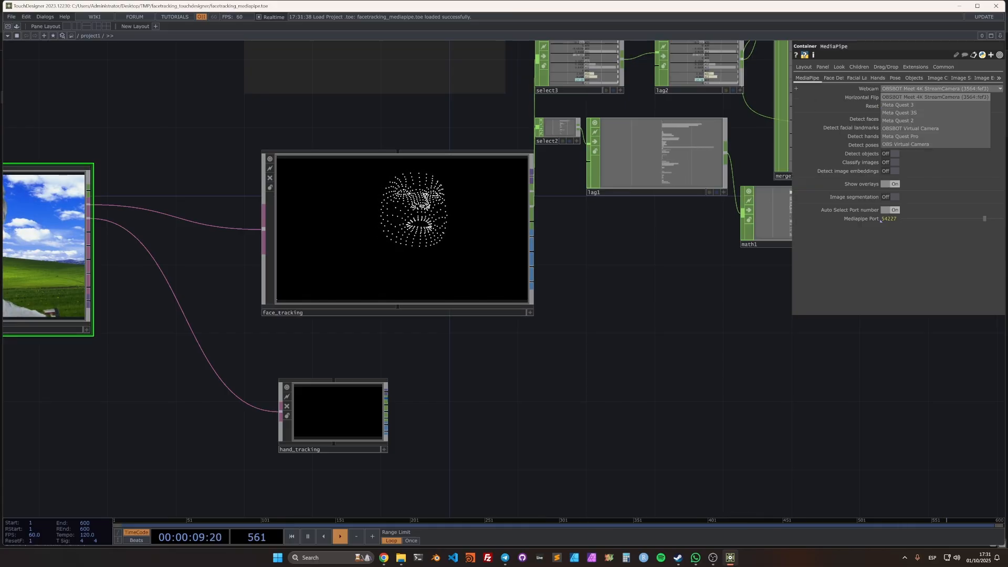
left_click(887, 97)
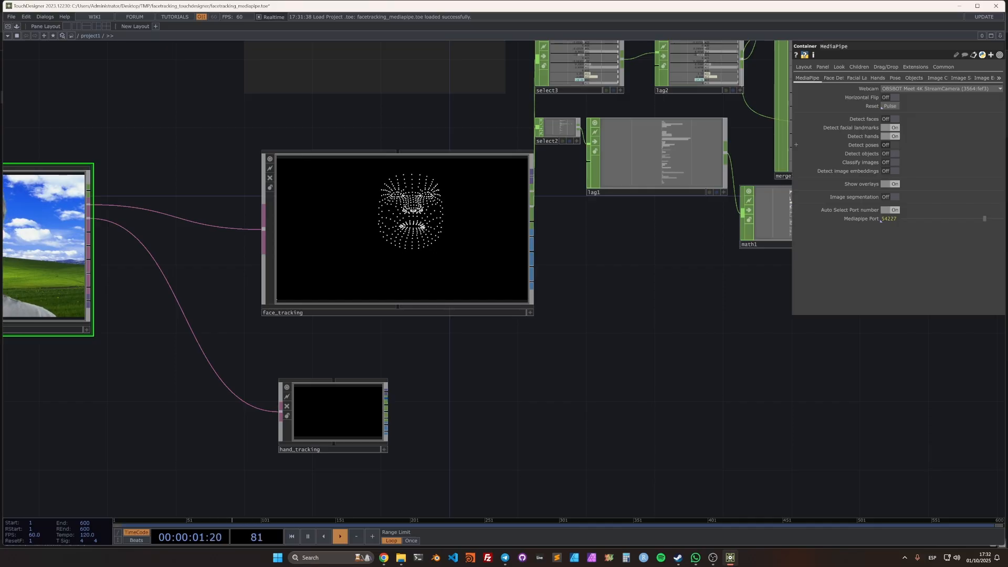
Look over the network from MediaPipe through face_tracking and hand_tracking to lag1 and math1
scroll(754, 270, "down", 3)
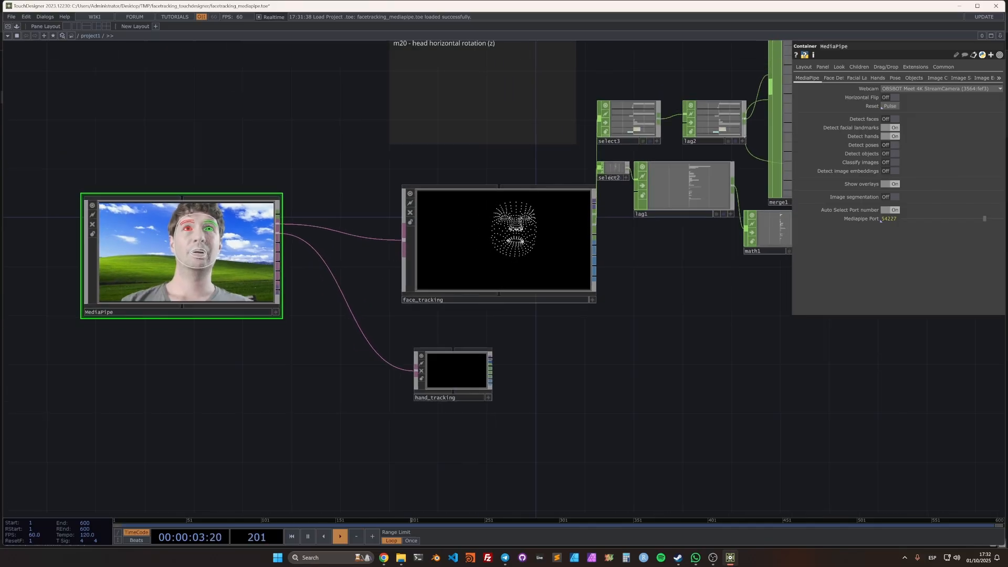
left_click_drag(755, 271, 580, 249)
left_click_drag(420, 325, 396, 329)
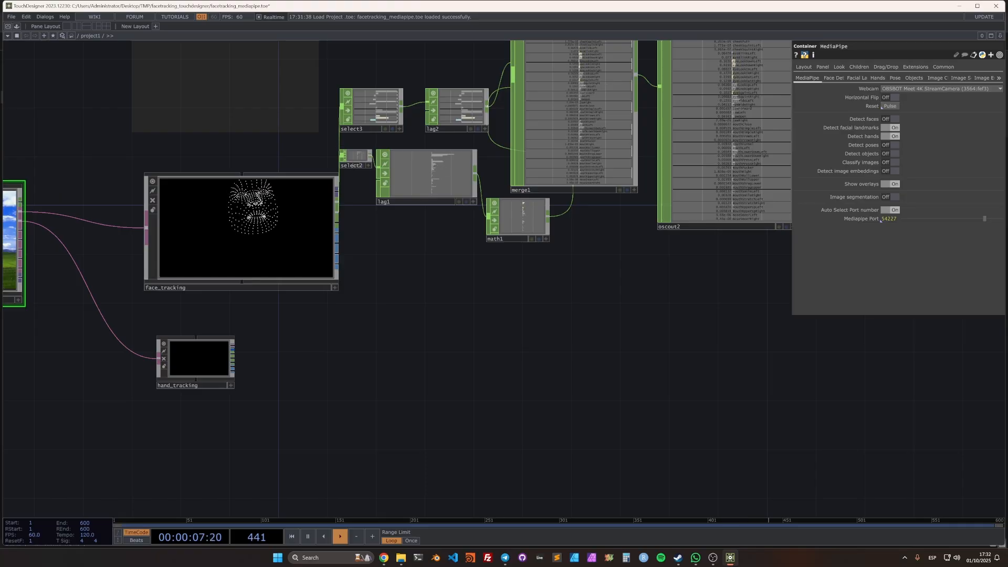
scroll(354, 244, "up", 3)
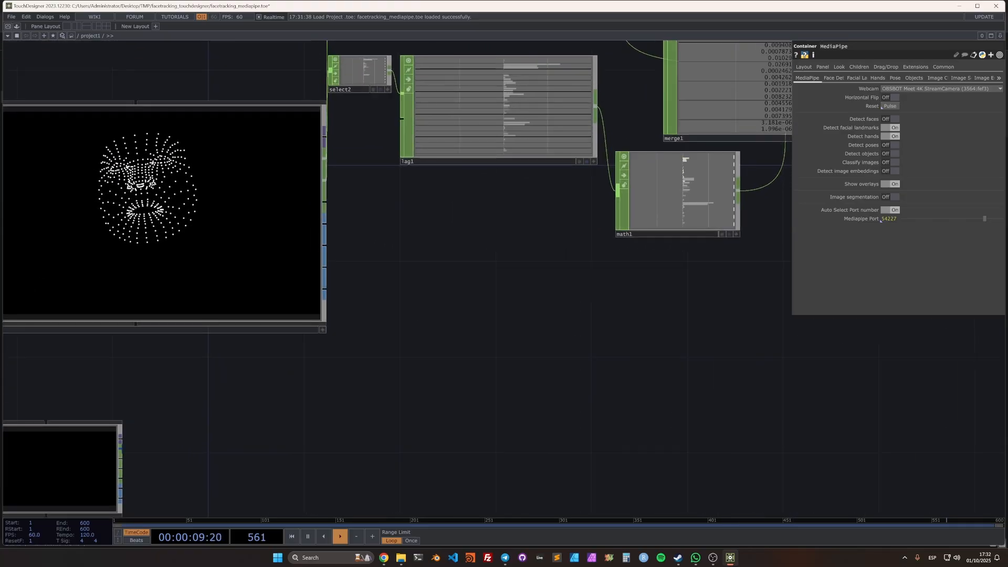
left_click_drag(354, 244, 395, 270)
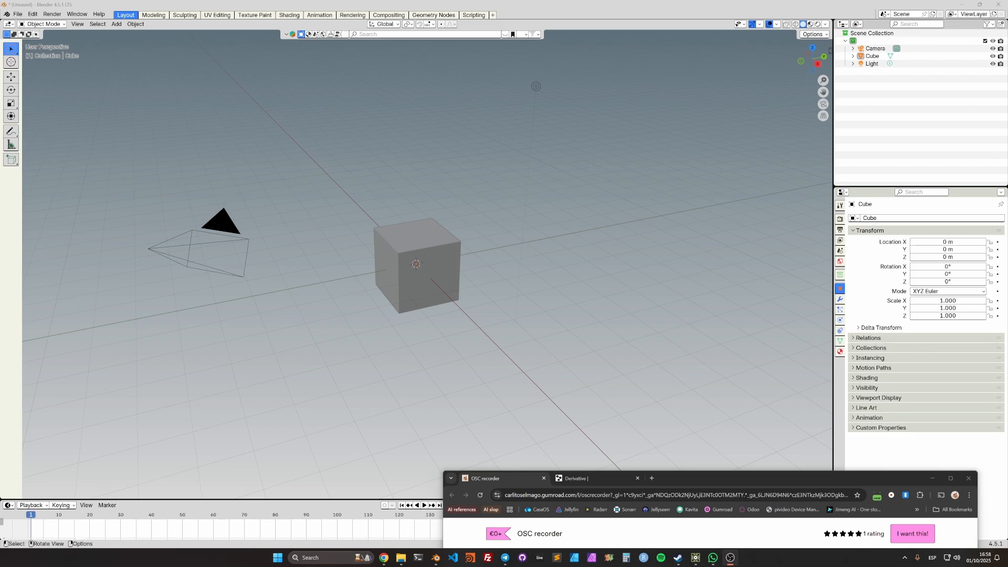
View the OSC recorder add-on's Gumroad page, minimize it and show the OSC sidebar panel in Blender's 3D viewport
left_click_drag(716, 478, 612, 157)
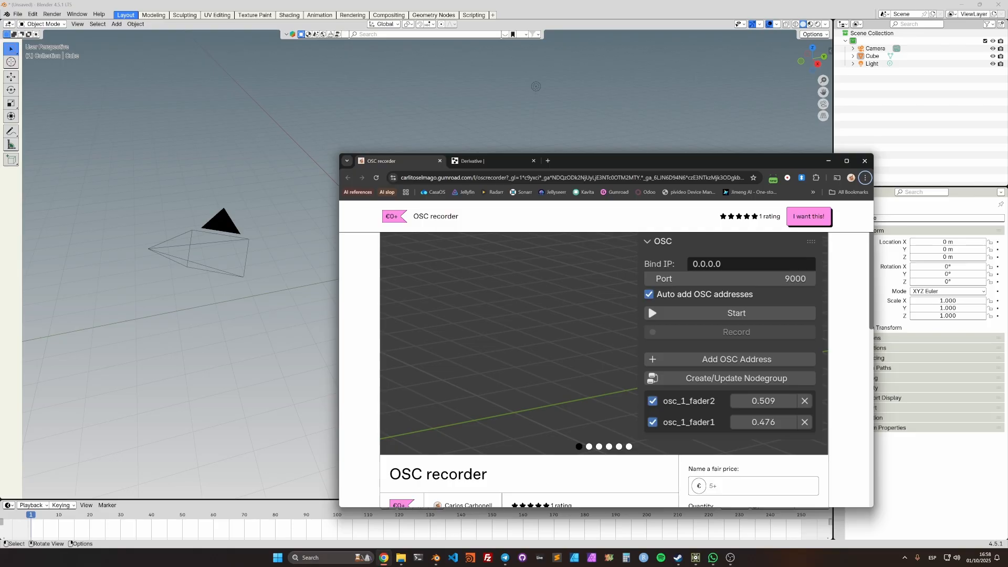
left_click(829, 161)
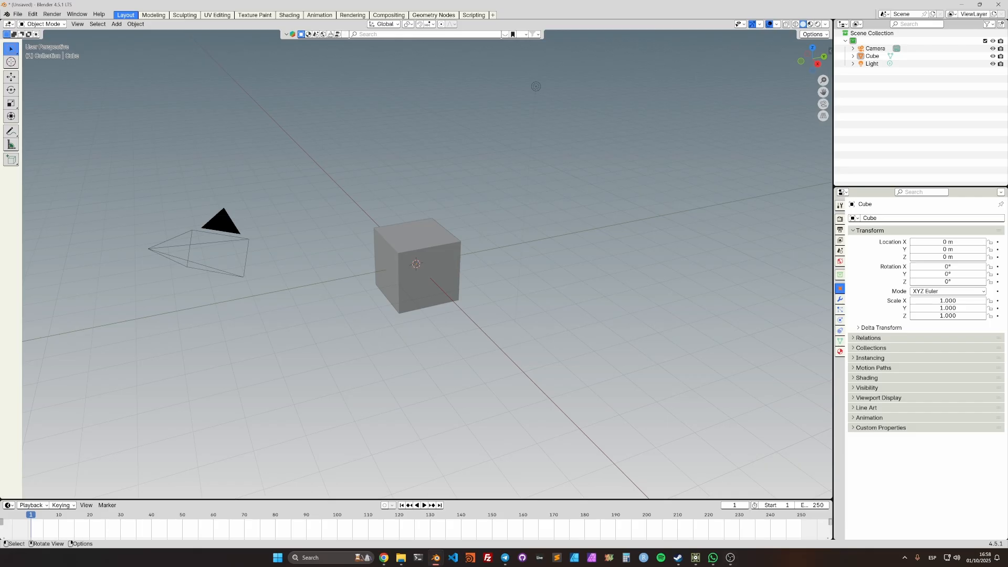
key("n")
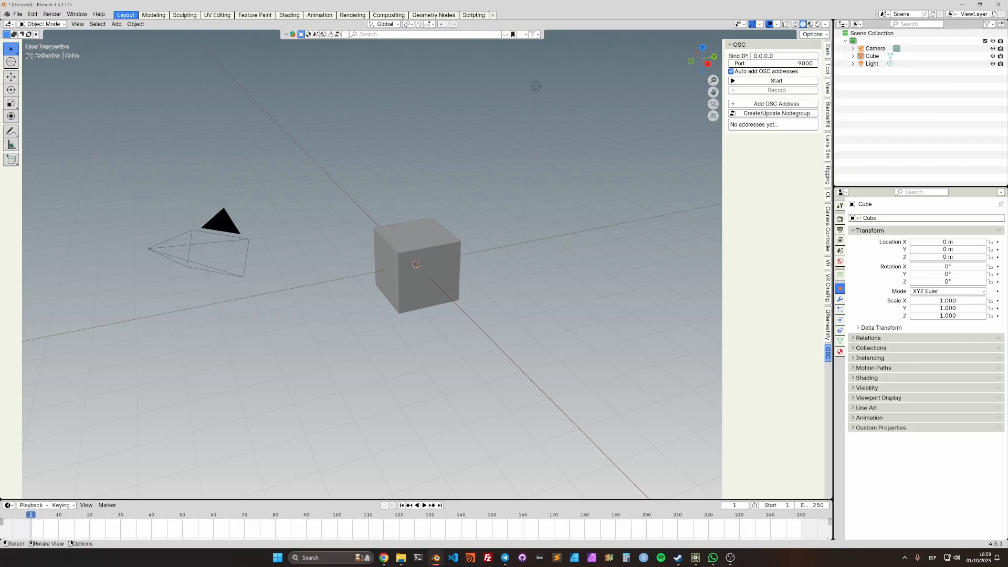
Check the oscout2 network settings in TouchDesigner against the OSC panel and return to Blender
left_click(696, 558)
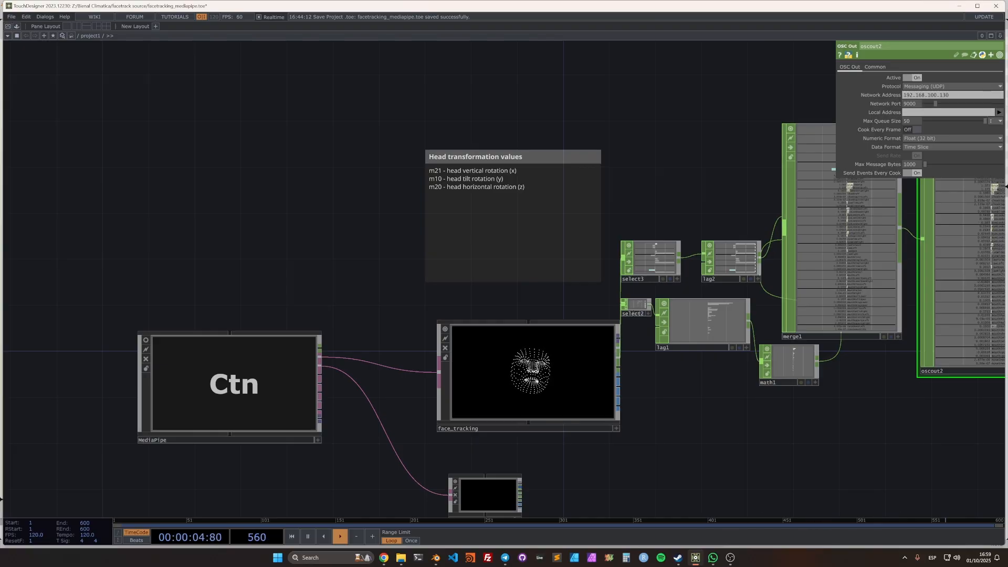
left_click(435, 557)
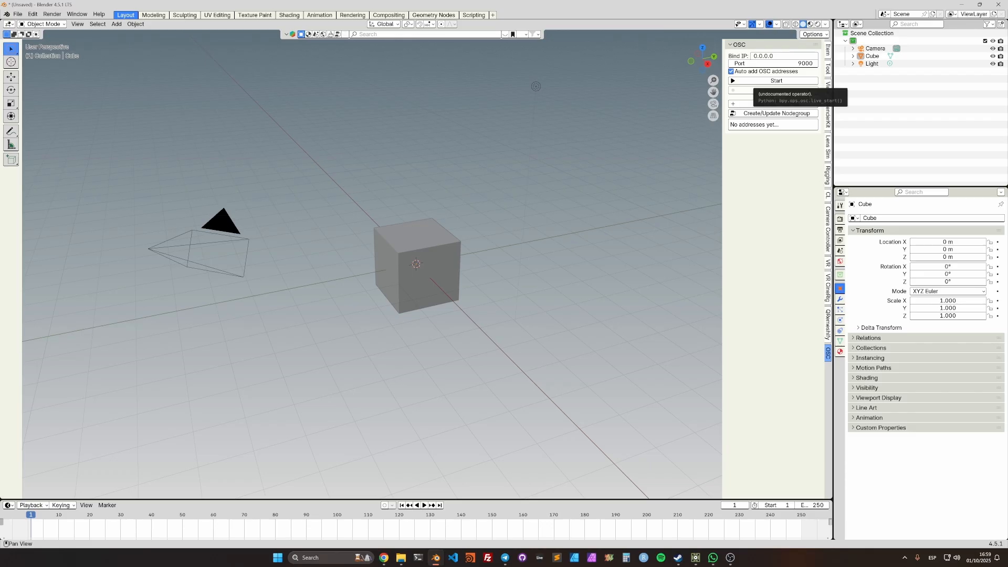
Start OSC reception in the OSC panel, look through the incoming address list, and stop reception
left_click(758, 81)
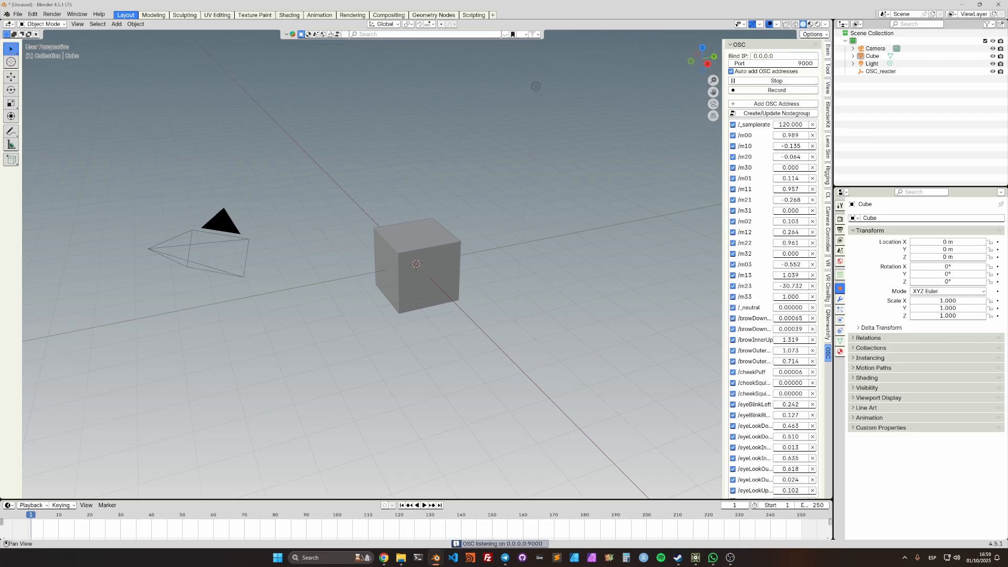
scroll(772, 268, "down", 10)
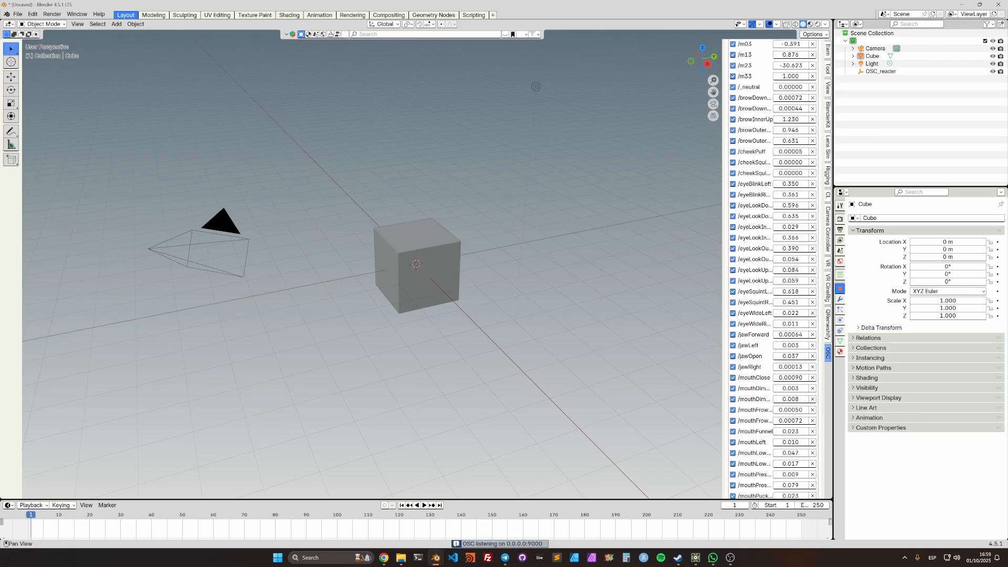
scroll(772, 268, "up", 10)
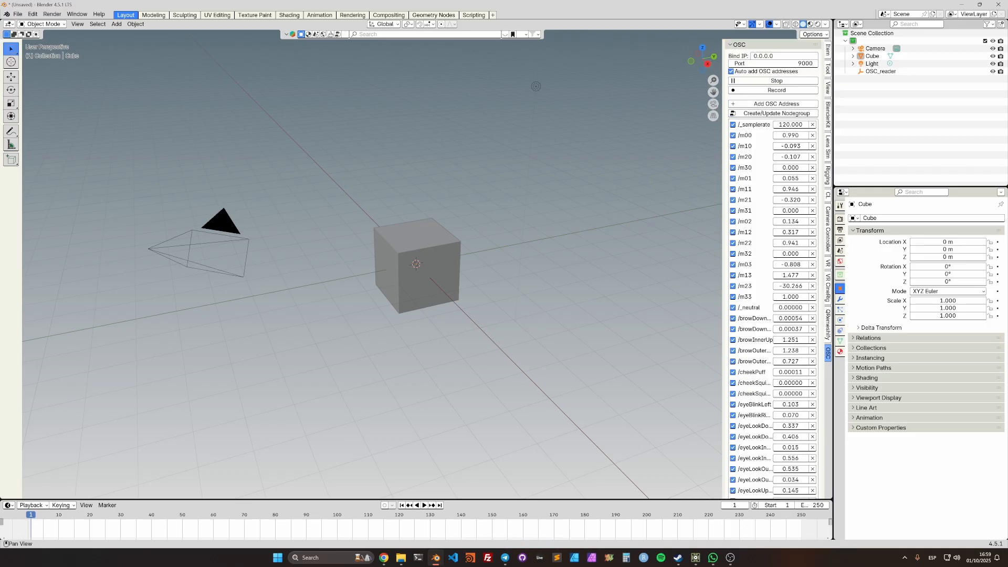
left_click(774, 80)
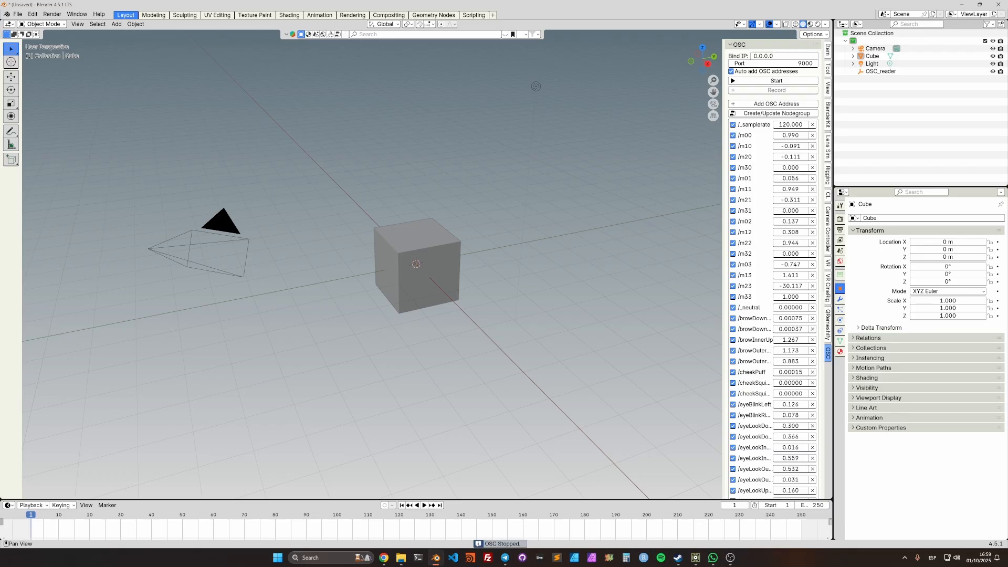
Widen the sidebar to read the full OSC address names and go through the list down to /noseSneerRight
scroll(772, 268, "down", 5)
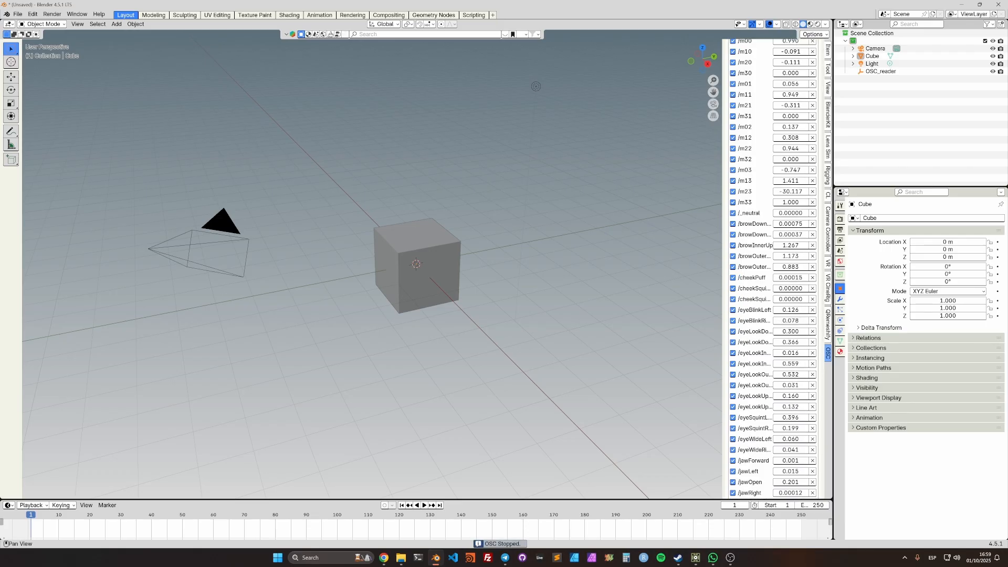
left_click_drag(726, 262, 651, 262)
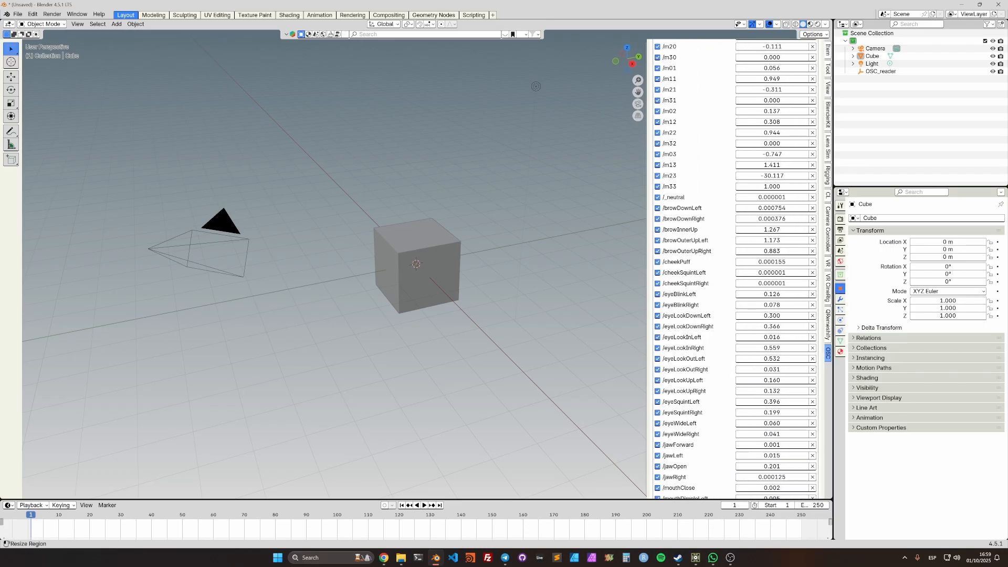
scroll(735, 263, "down", 5)
scroll(735, 268, "down", 7)
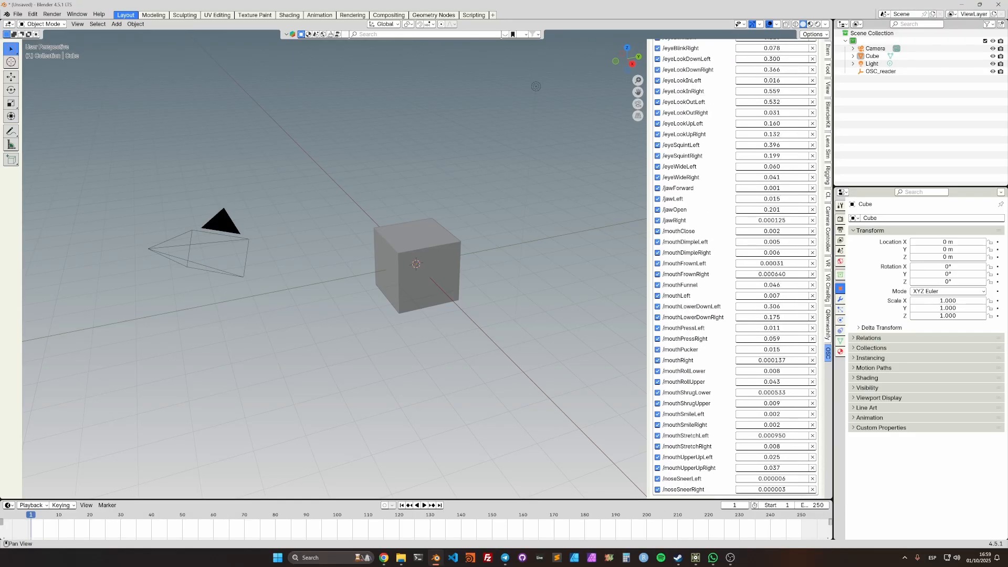
Switch to TouchDesigner and examine the head and expression channels listed in merge1 and oscout2
left_click(695, 558)
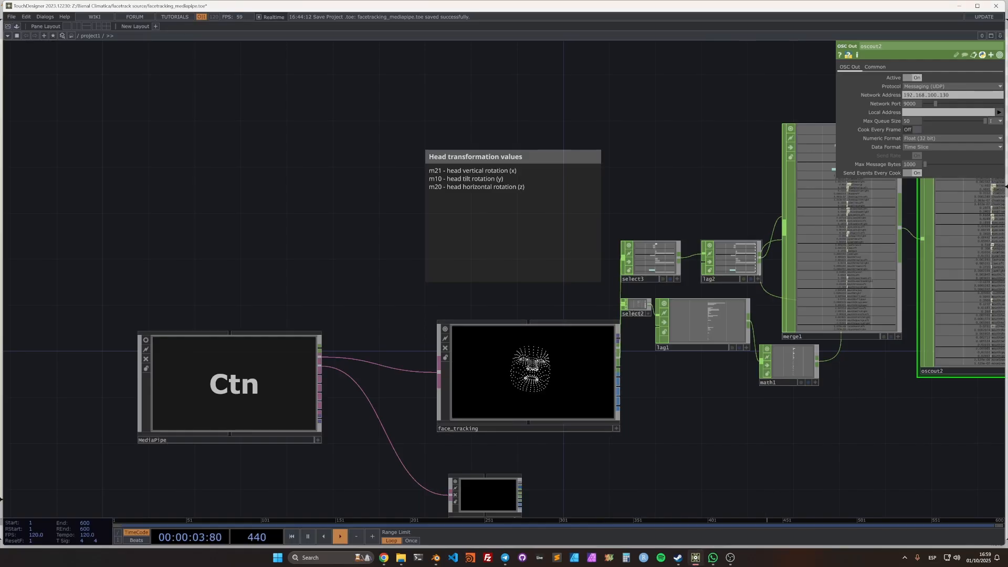
left_click_drag(735, 205, 378, 206)
scroll(498, 219, "up", 6)
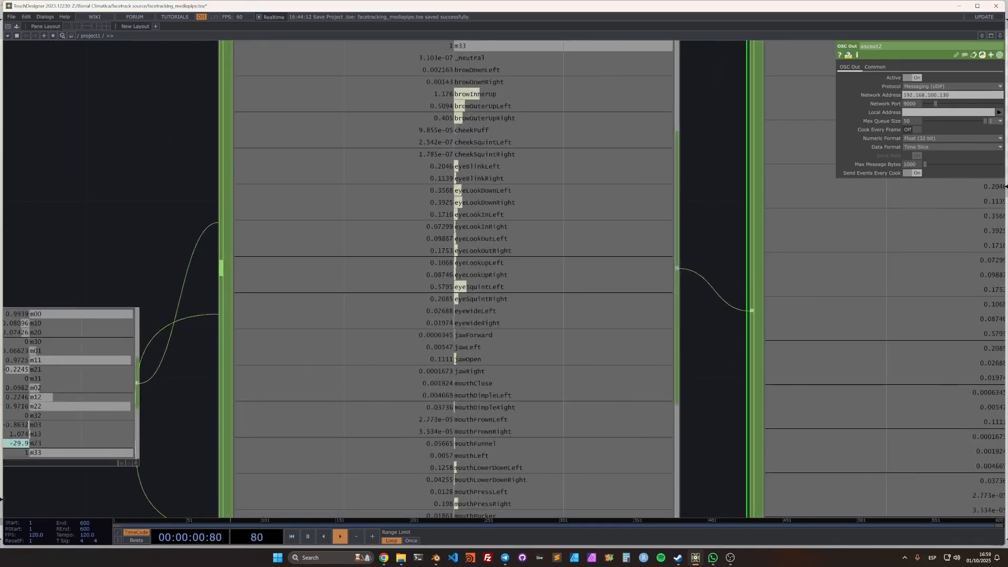
scroll(497, 220, "down", 3)
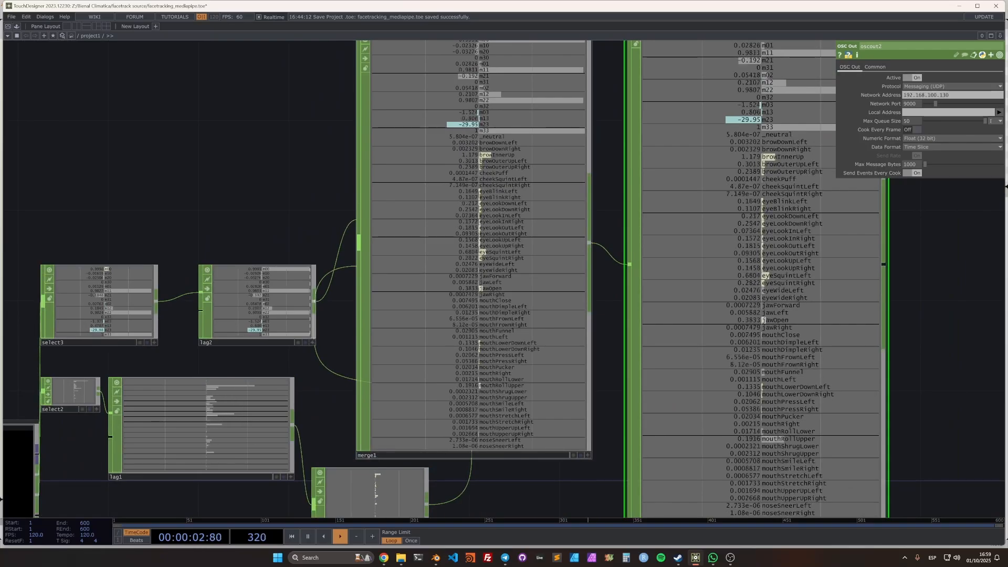
Study the Head transformation values note for m21, m10 and m20 alongside the select3, lag2 and merge1 channels
left_click_drag(210, 157, 707, 188)
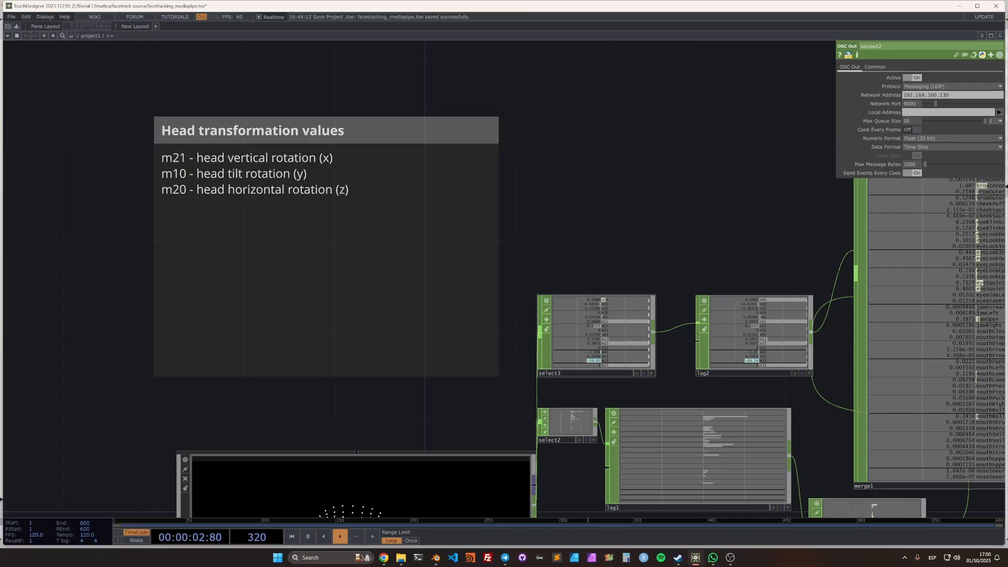
scroll(608, 320, "up", 1)
scroll(612, 319, "up", 1)
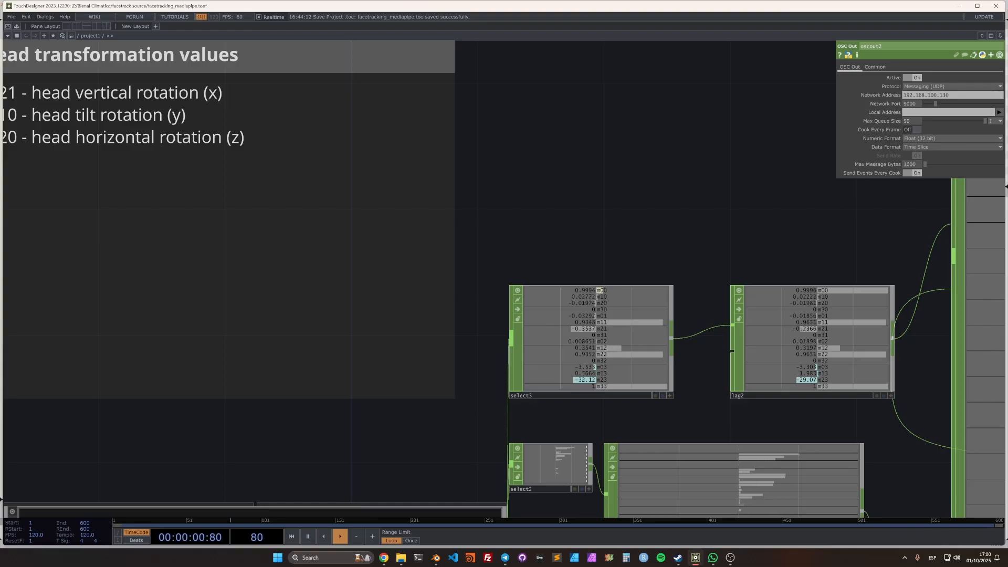
scroll(596, 230, "down", 5)
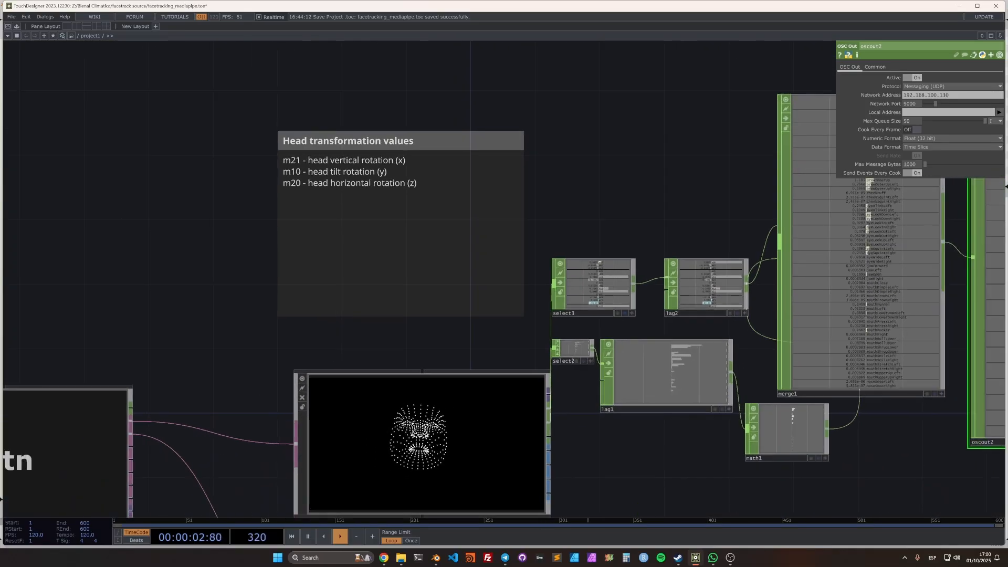
scroll(597, 232, "up", 2)
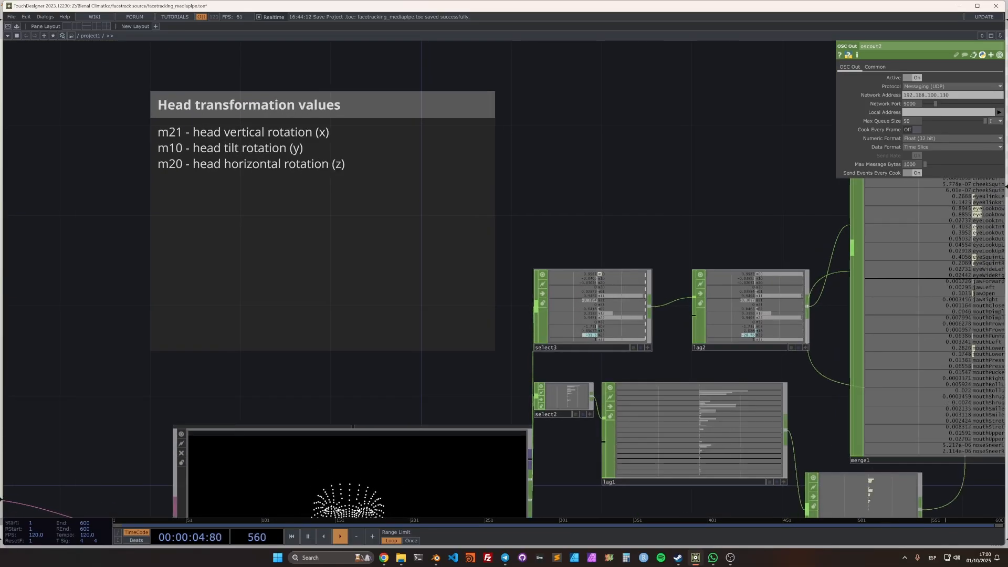
left_click_drag(597, 231, 192, 254)
scroll(541, 273, "up", 2)
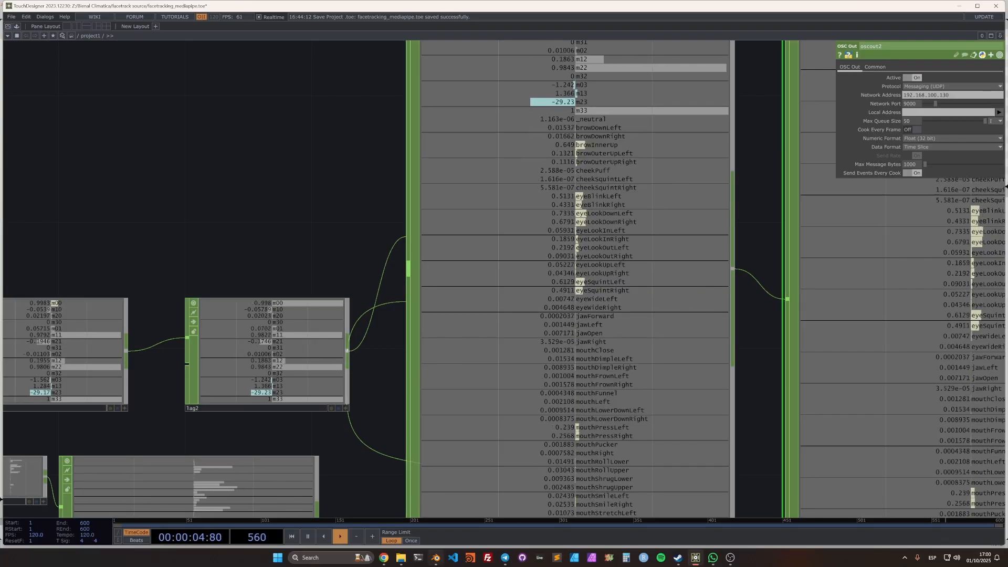
mouse_move(436, 558)
left_click_drag(95, 173, 472, 246)
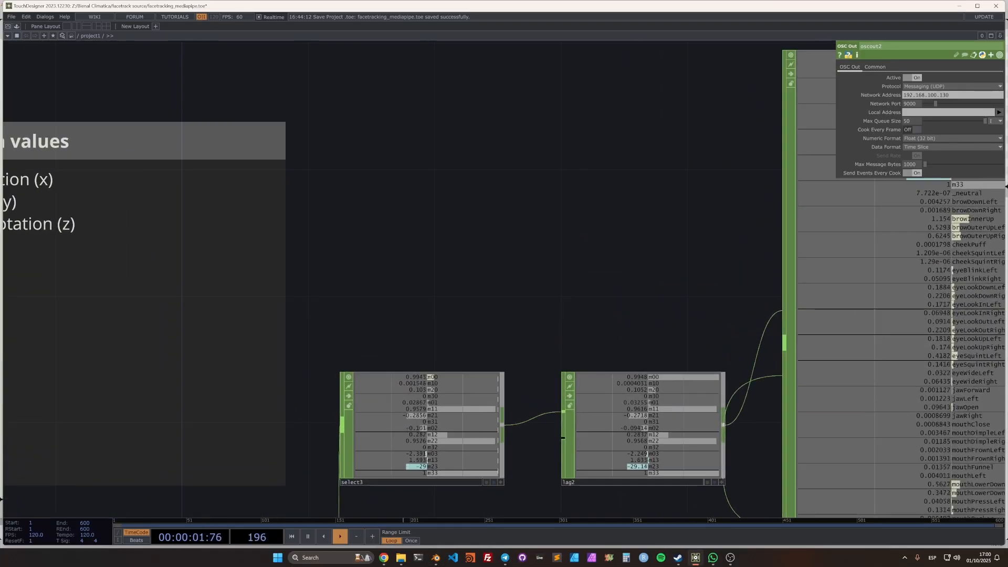
scroll(407, 234, "down", 3)
left_click_drag(407, 234, 495, 239)
scroll(435, 235, "up", 2)
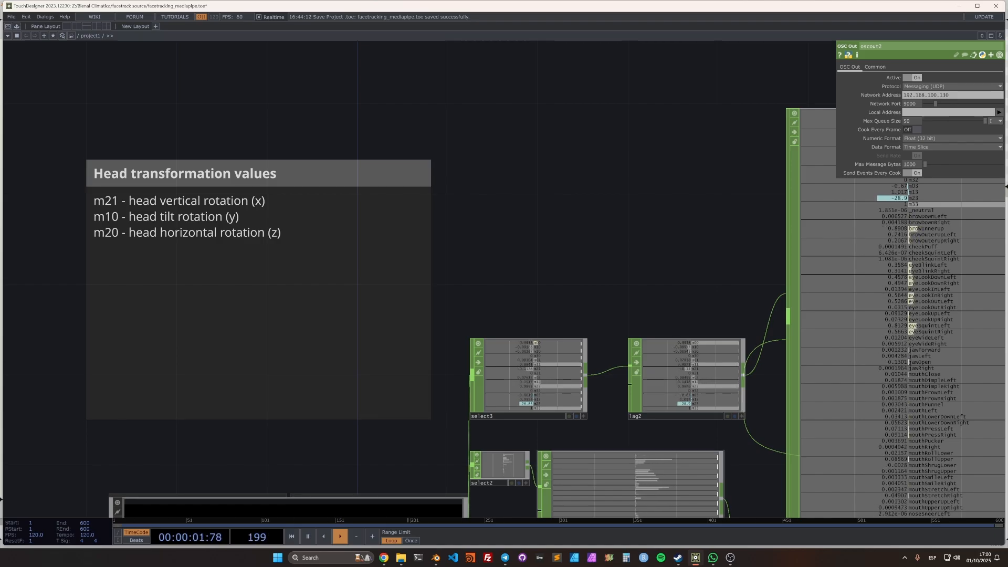
Return to Blender, copy the /m20 value as a new driver and select the cube
left_click(436, 557)
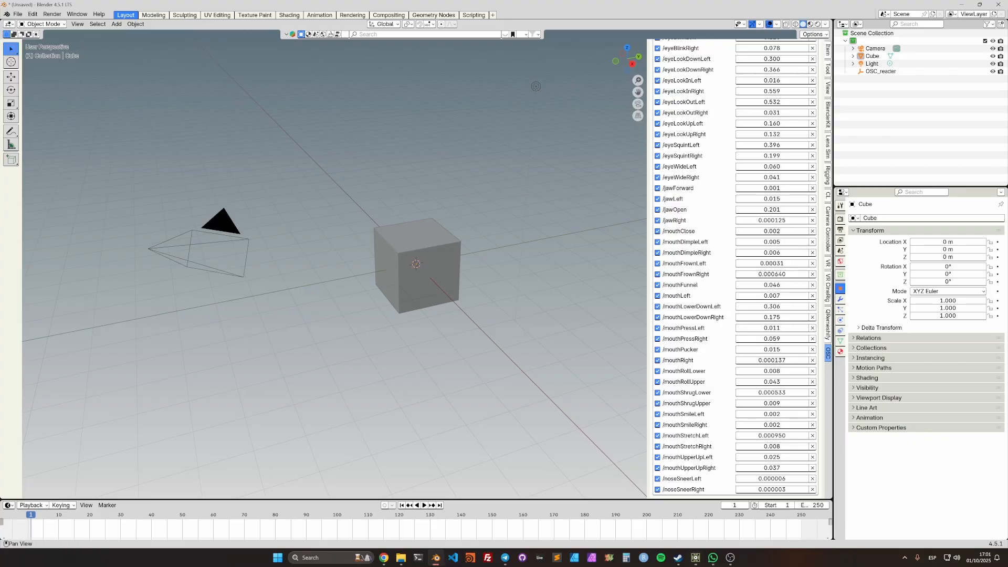
scroll(735, 268, "up", 15)
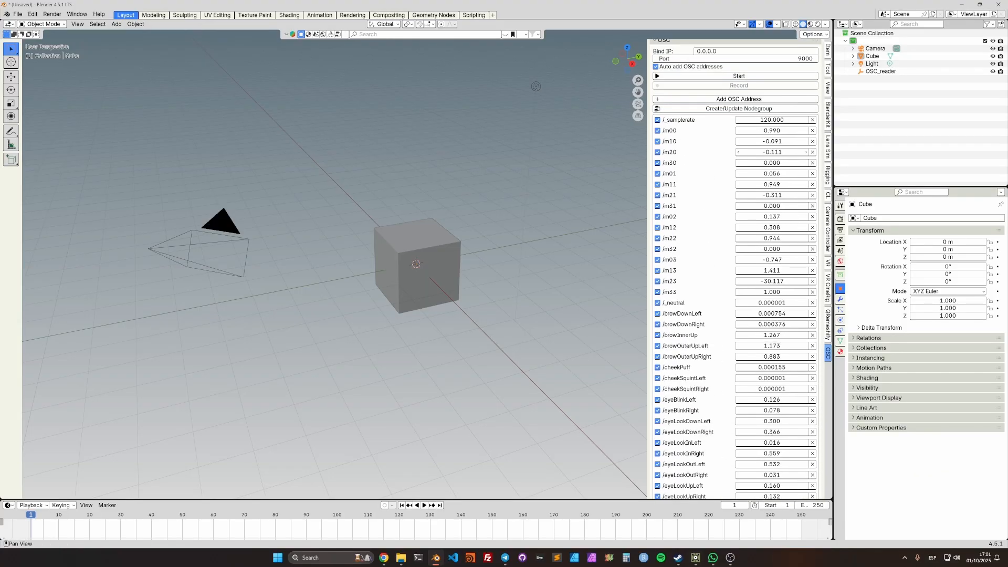
right_click(735, 152)
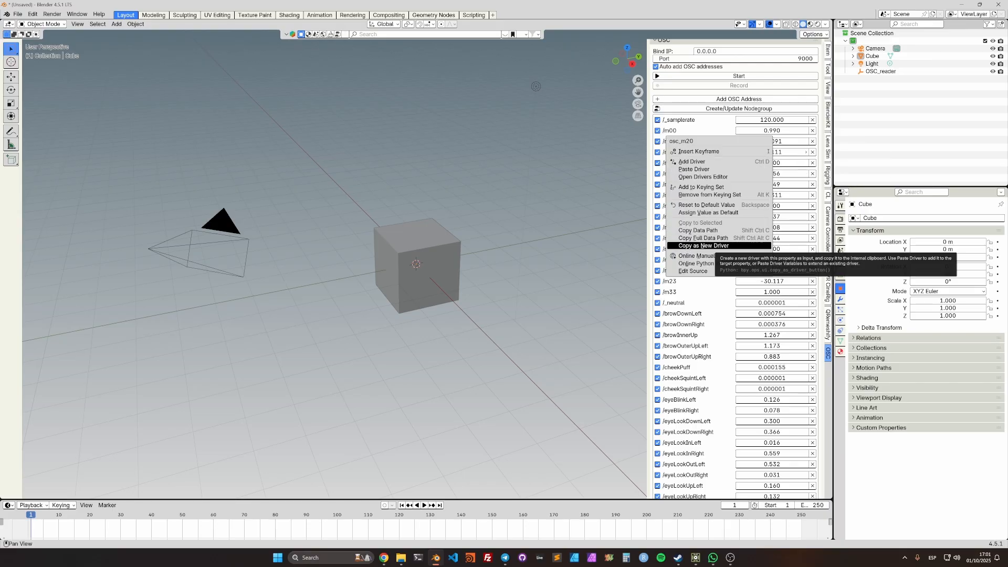
left_click(704, 246)
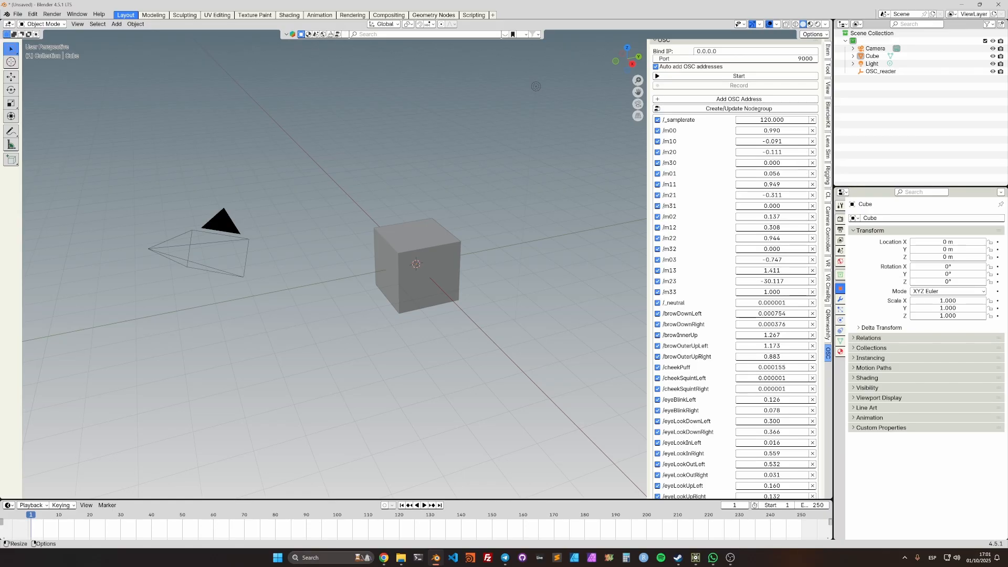
left_click(420, 268)
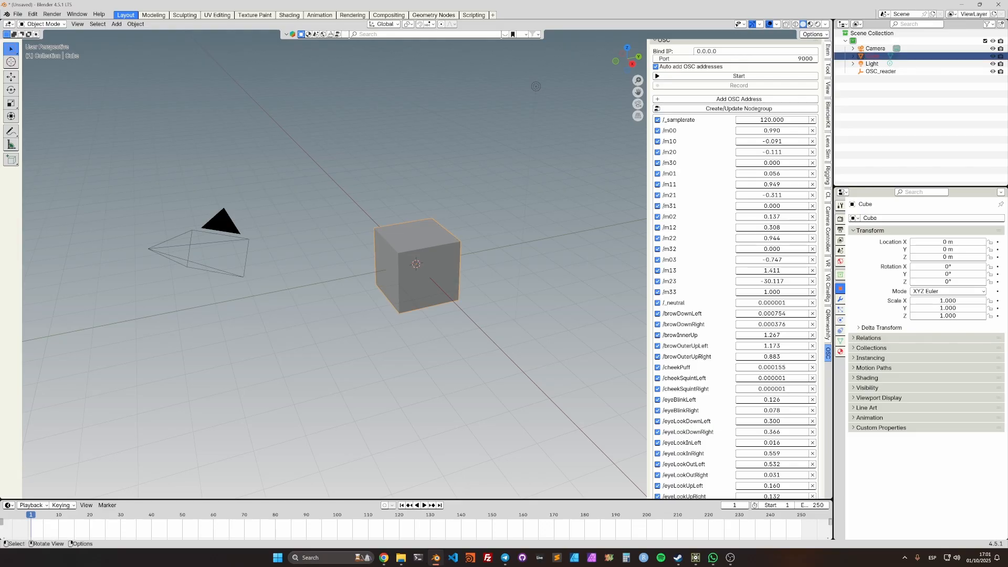
Paste the copied /m20 driver onto the cube's Location Z and start OSC reception to test it
middle_click_drag(536, 87, 542, 77)
left_click(828, 51)
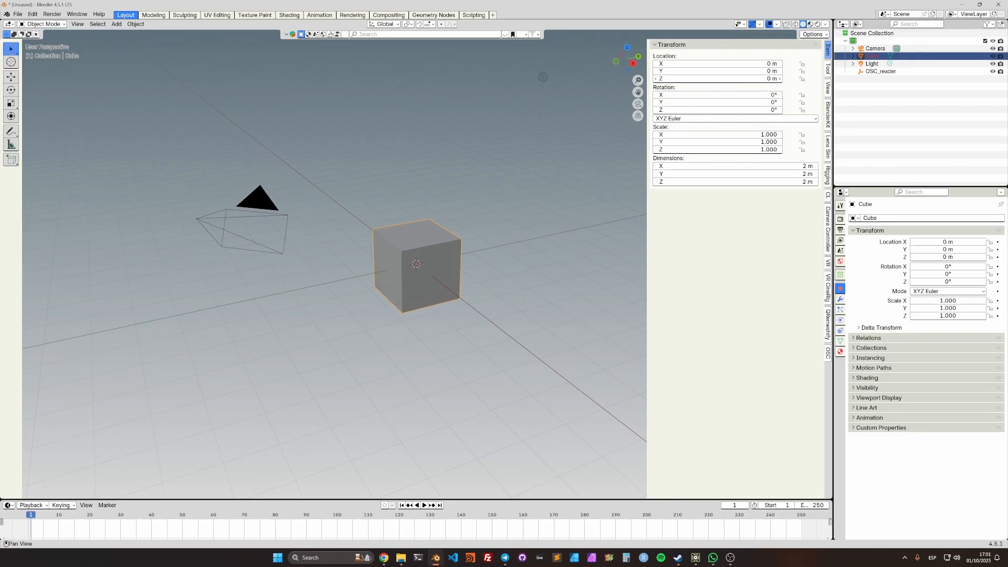
right_click(678, 78)
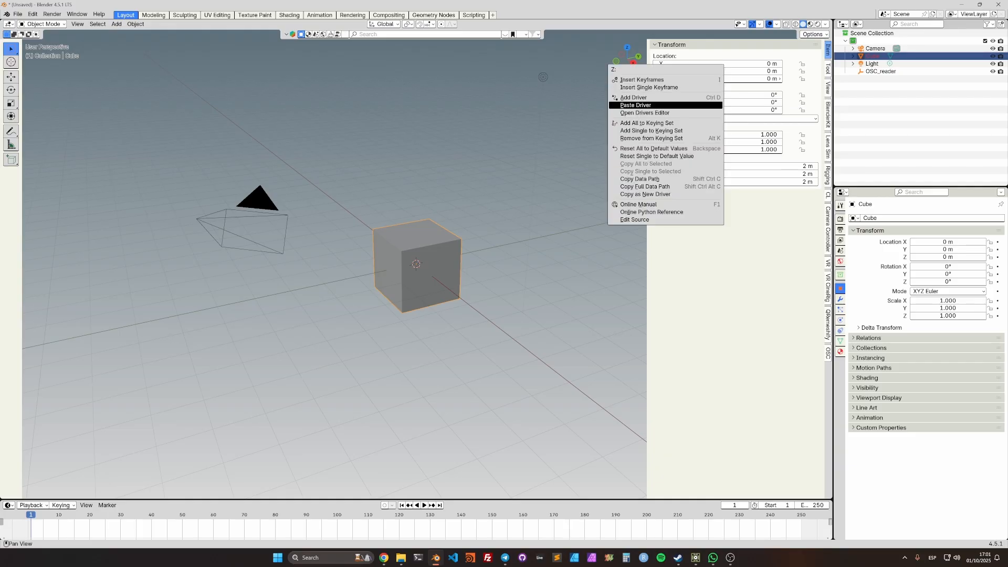
left_click(636, 105)
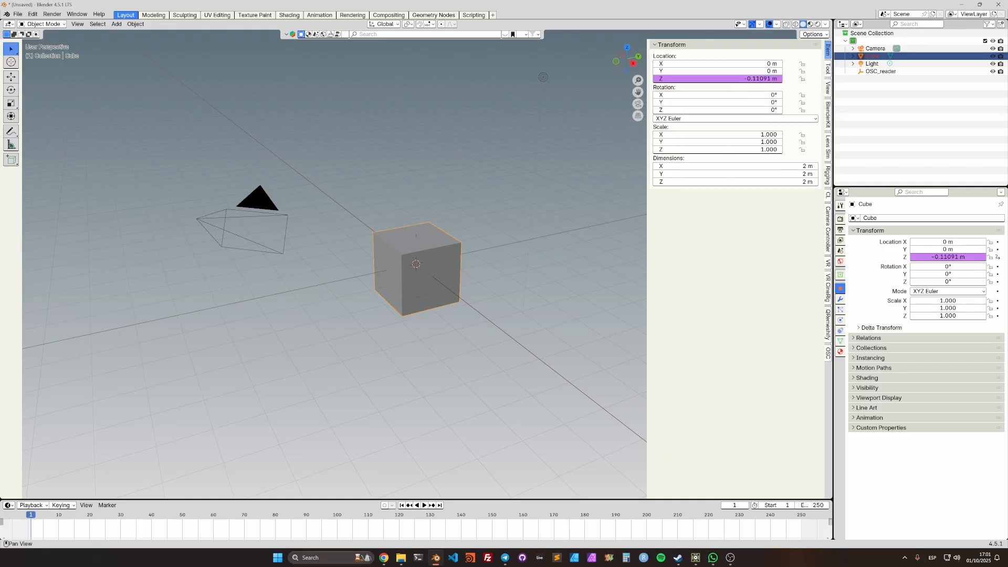
left_click(828, 353)
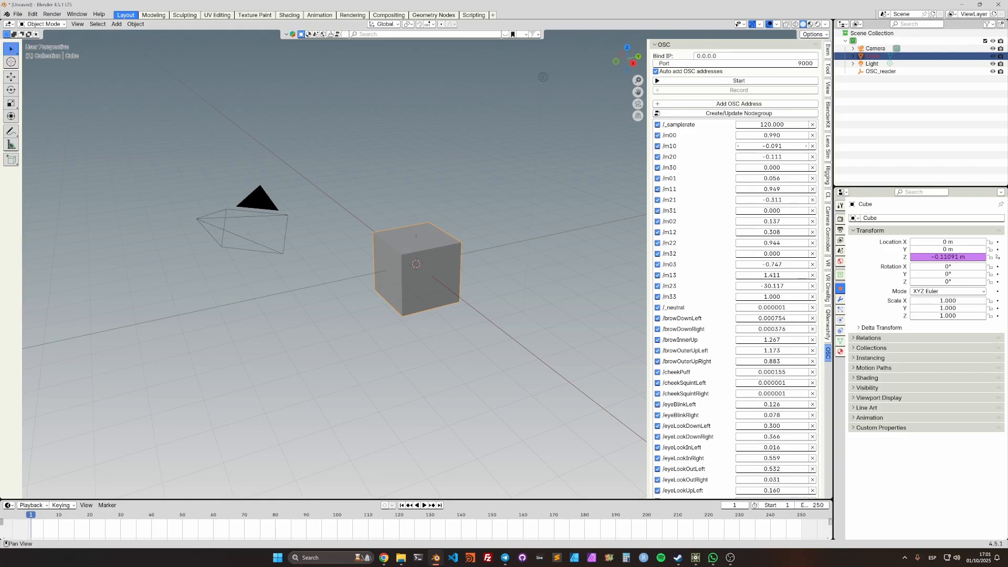
left_click(739, 81)
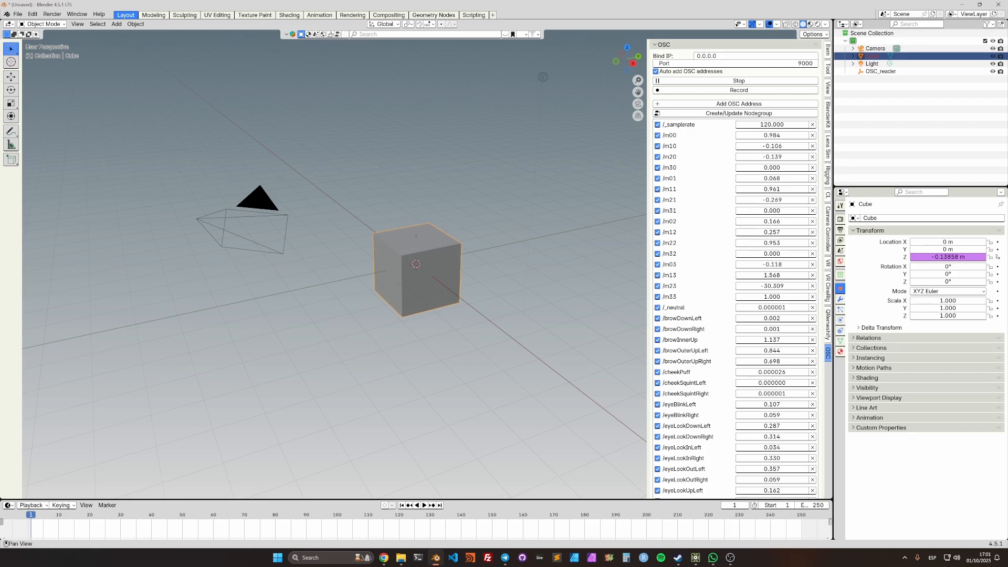
Delete the driver from the cube's Location Z and paste the /m20 driver onto its Rotation Z
left_click(828, 50)
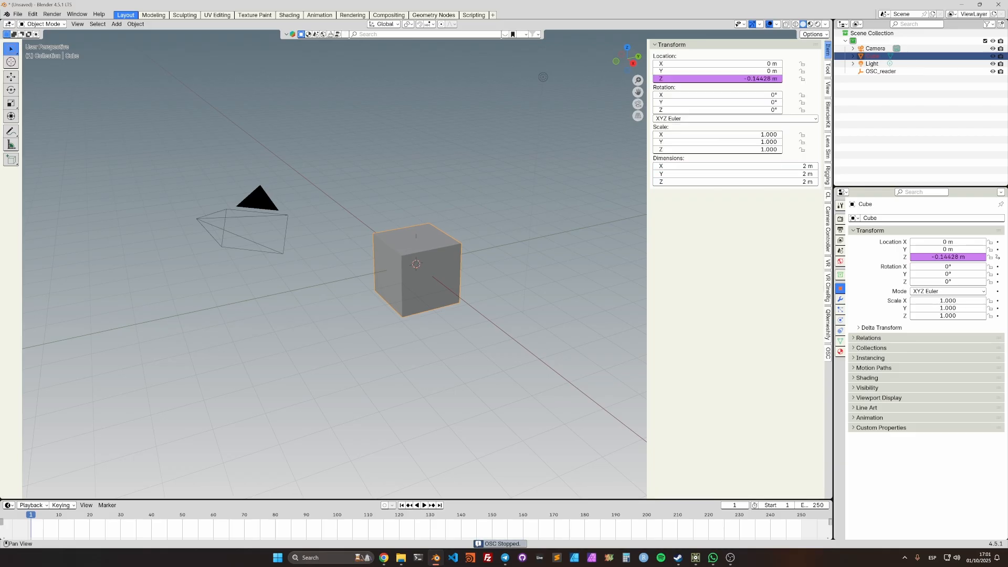
right_click(682, 79)
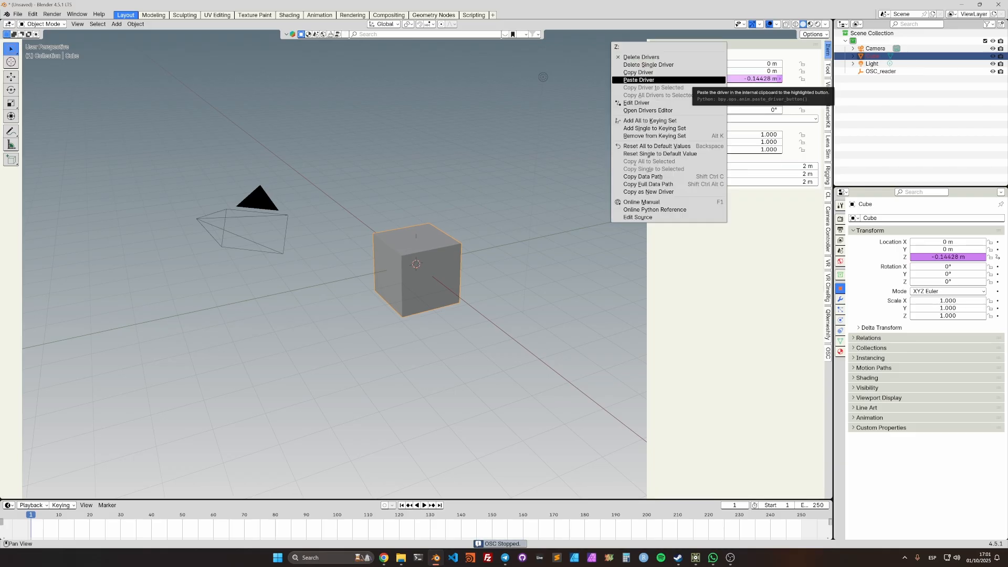
left_click(641, 56)
right_click(695, 109)
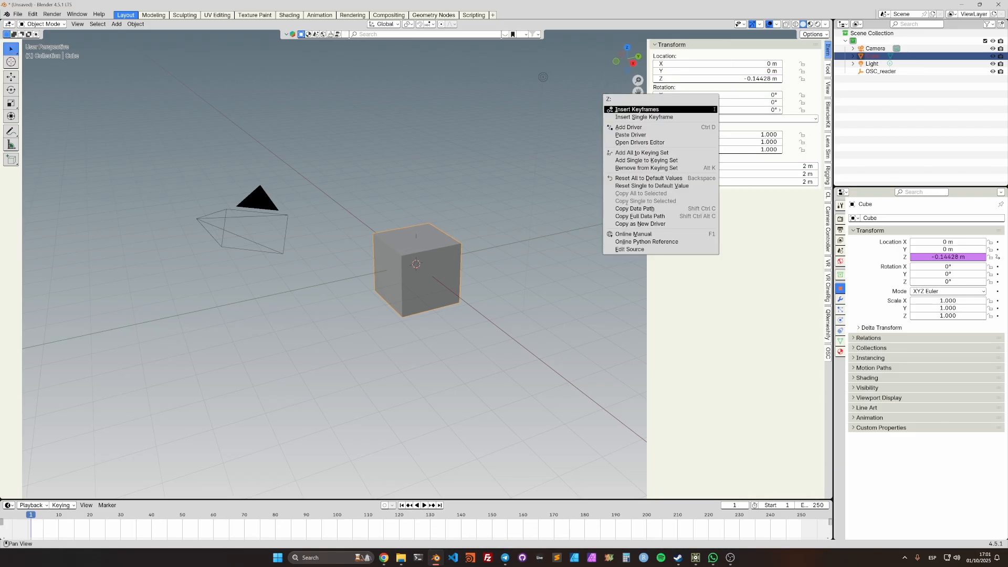
left_click(636, 127)
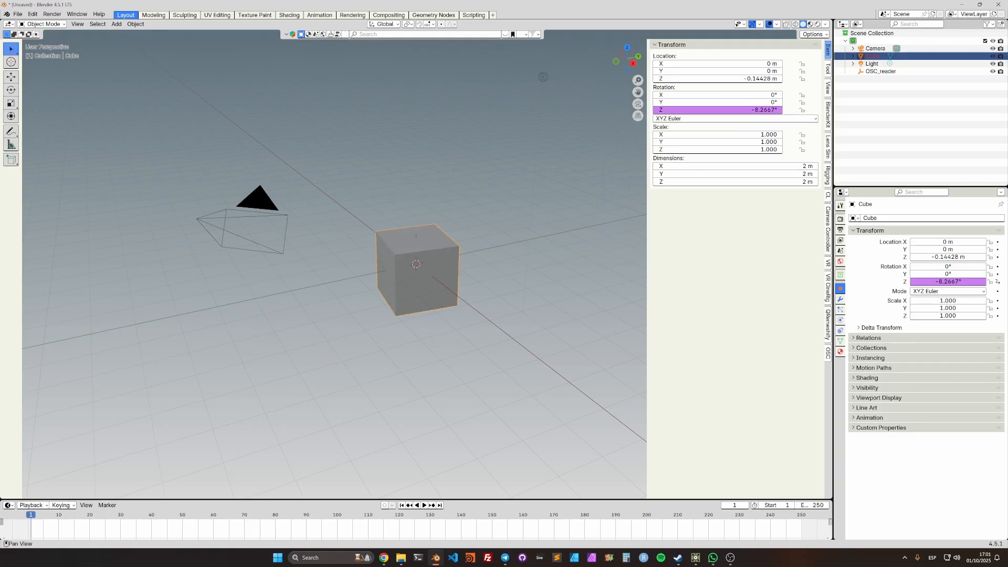
Start OSC reception again to test the driven Z rotation of the cube
left_click(828, 353)
left_click(739, 81)
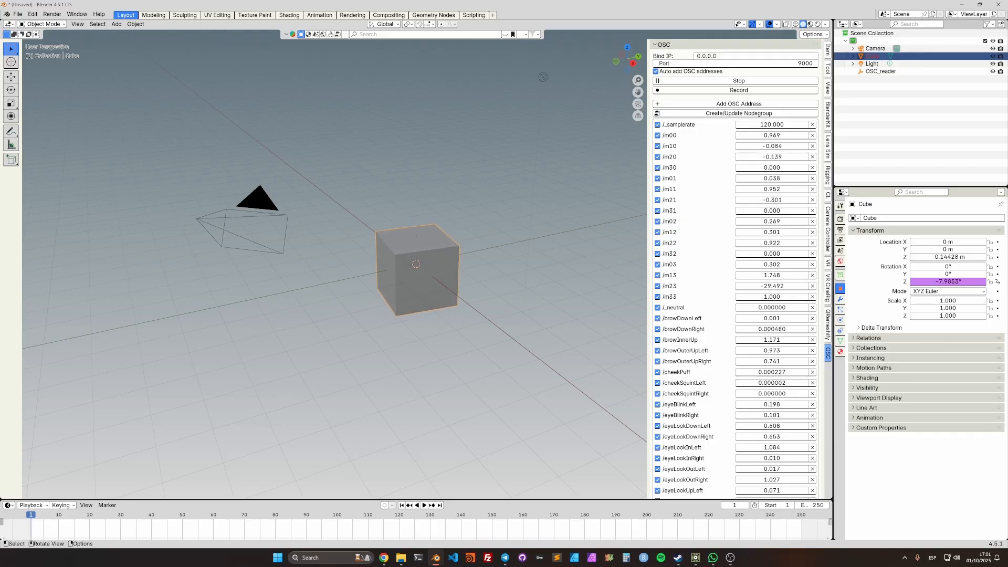
Check the head rotation channel notes in TouchDesigner, return to Blender and copy the /m21 value as a new driver
key("alt+Tab")
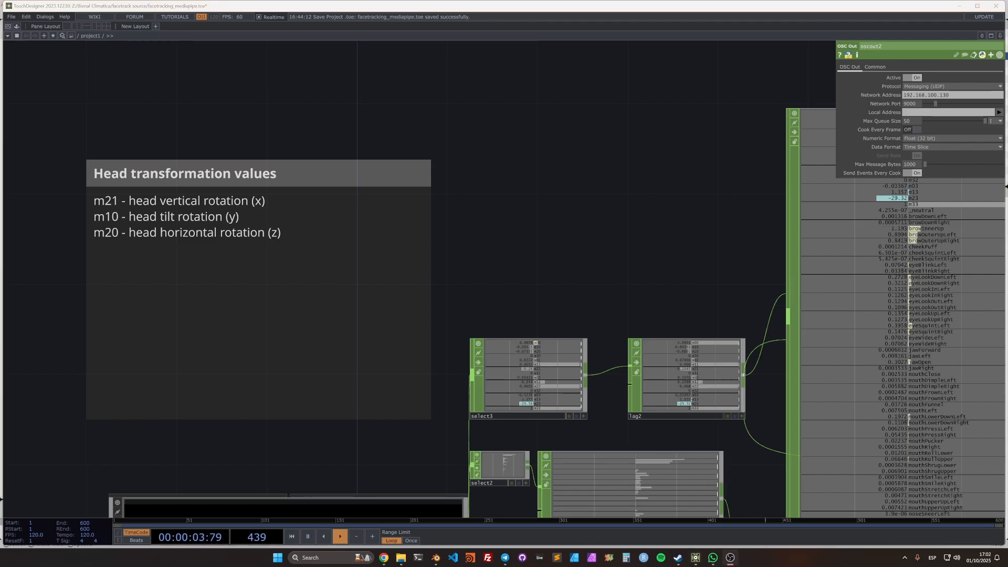
key("alt+Tab")
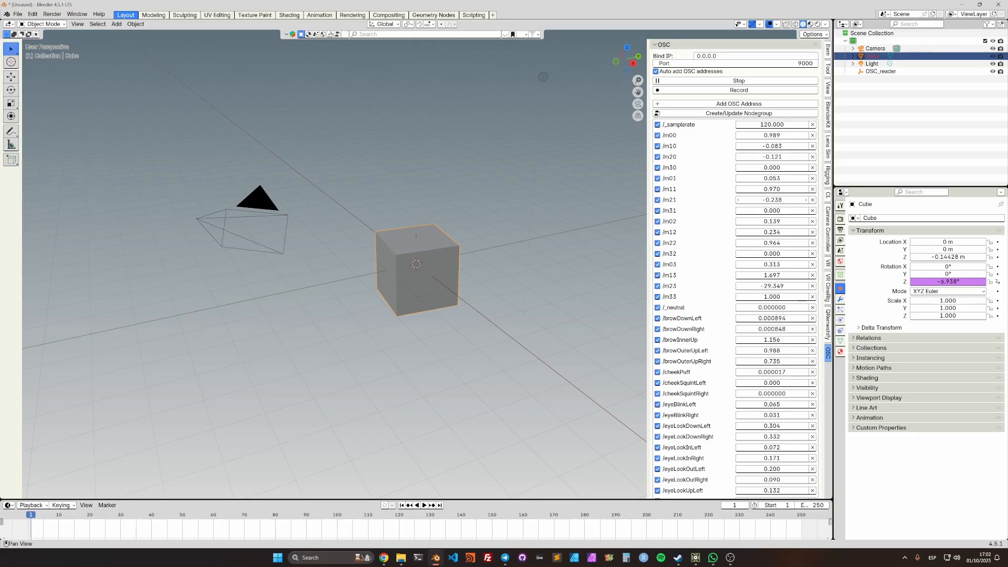
right_click(767, 199)
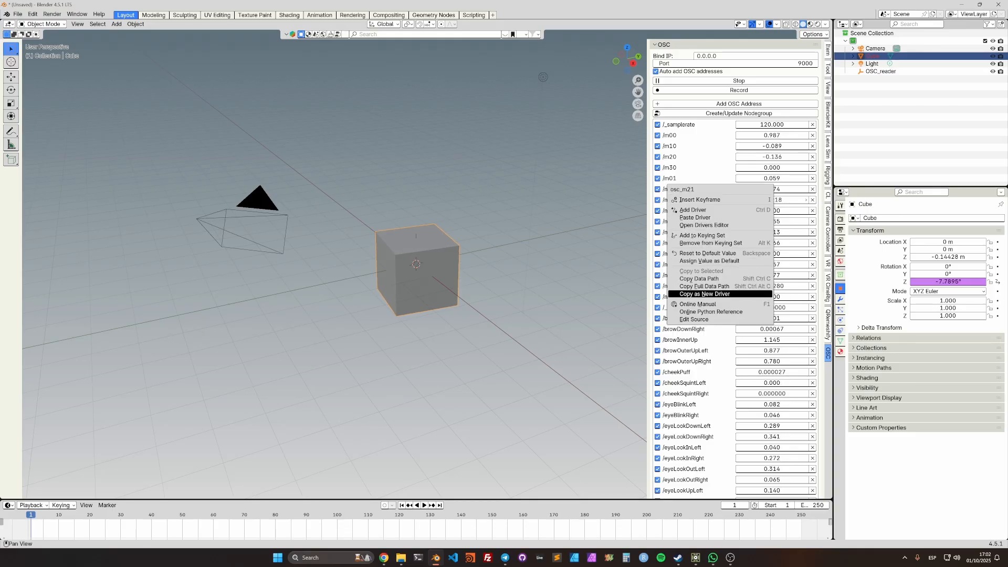
left_click(705, 293)
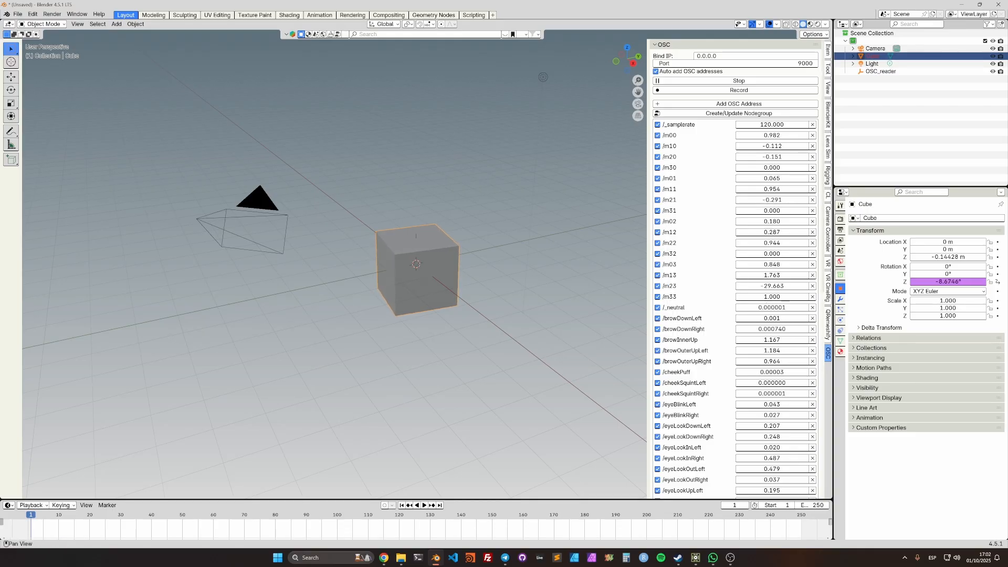
Paste the copied /m21 driver onto the cube's Rotation X
left_click(828, 50)
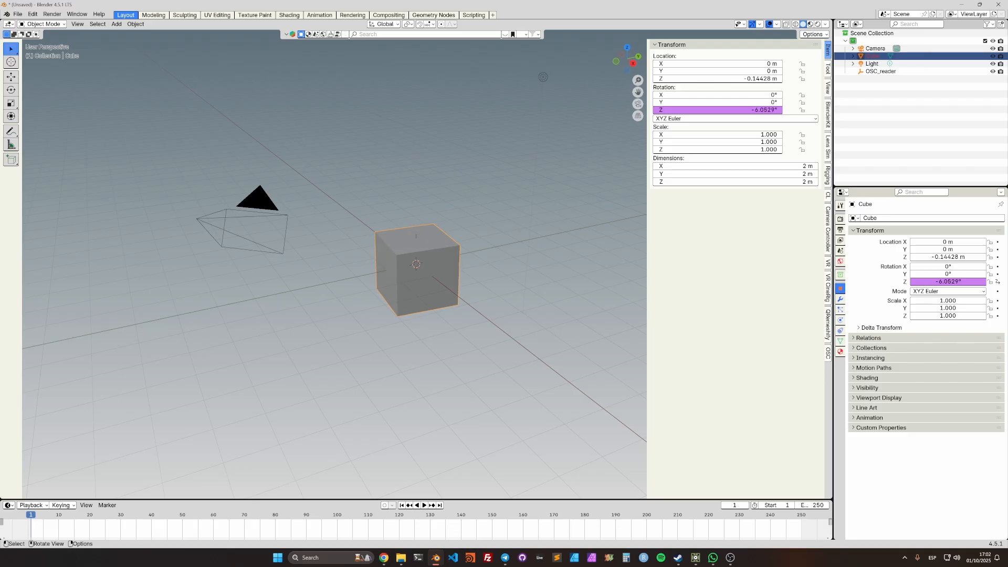
left_click(696, 557)
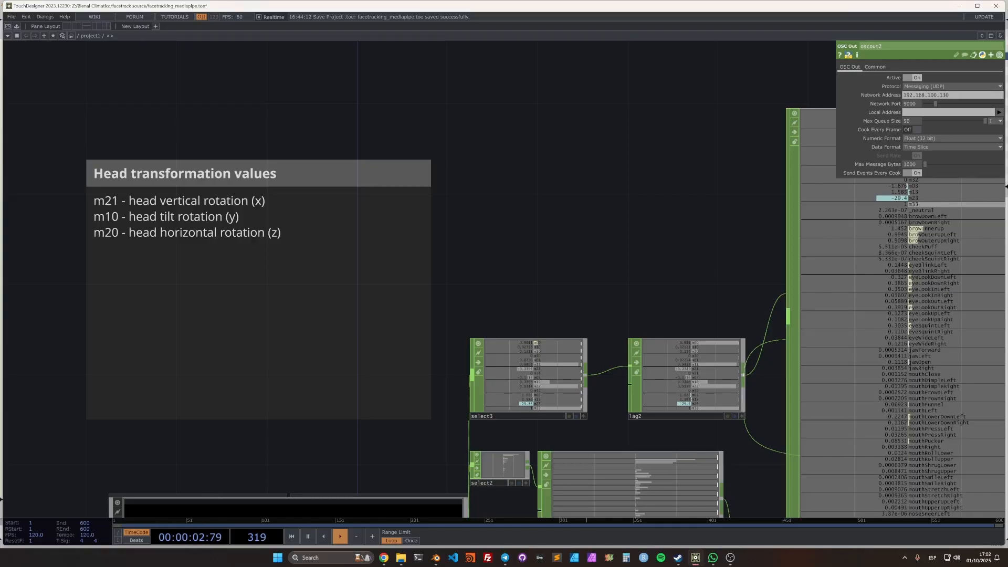
left_click(695, 557)
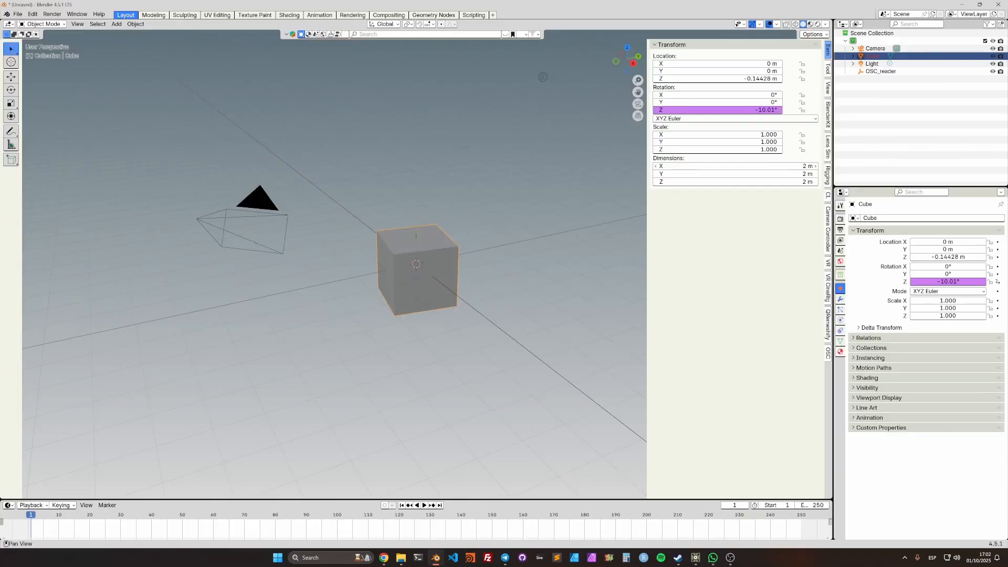
right_click(678, 95)
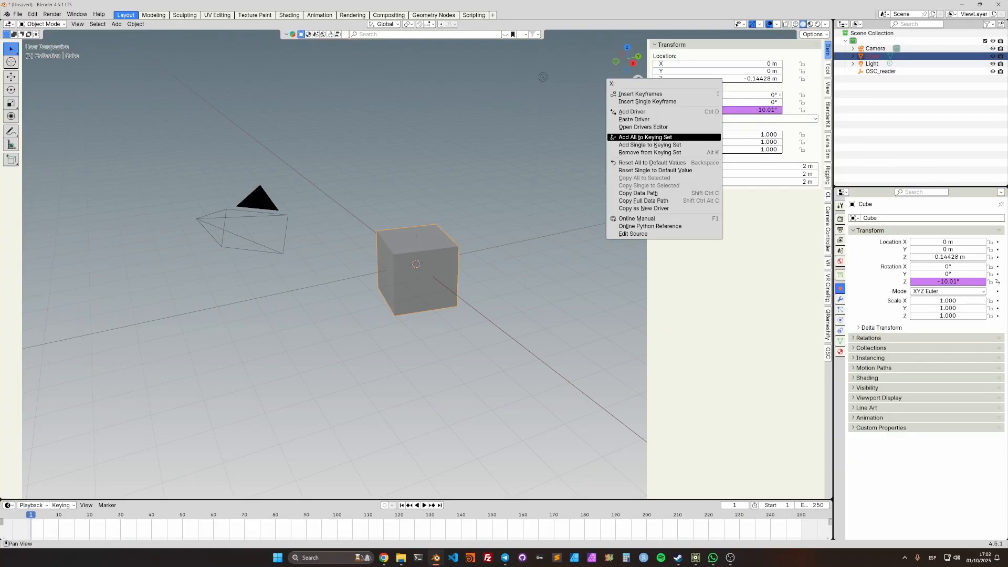
left_click(635, 119)
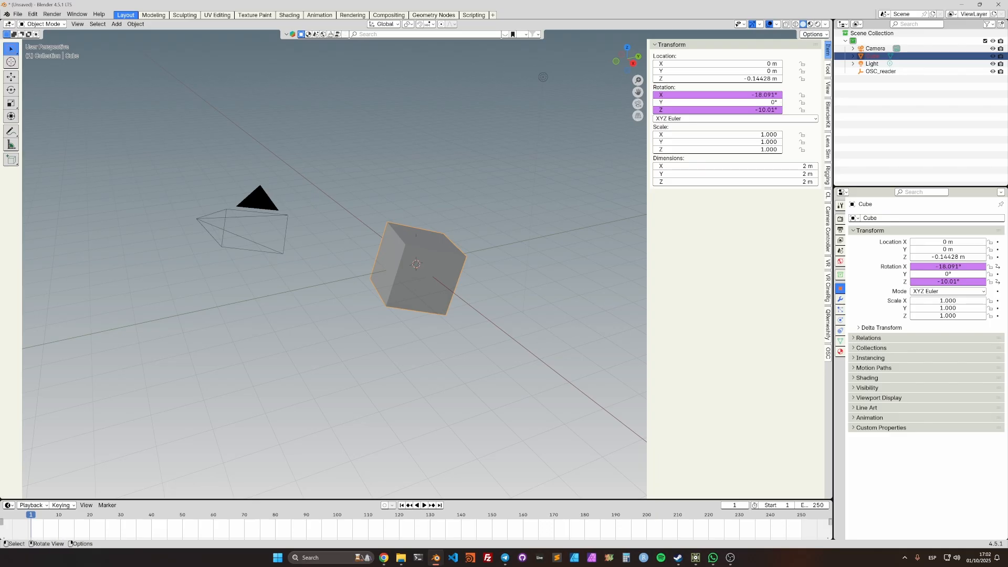
Resume OSC reception to test the cube's driven X and Z rotation
left_click(828, 353)
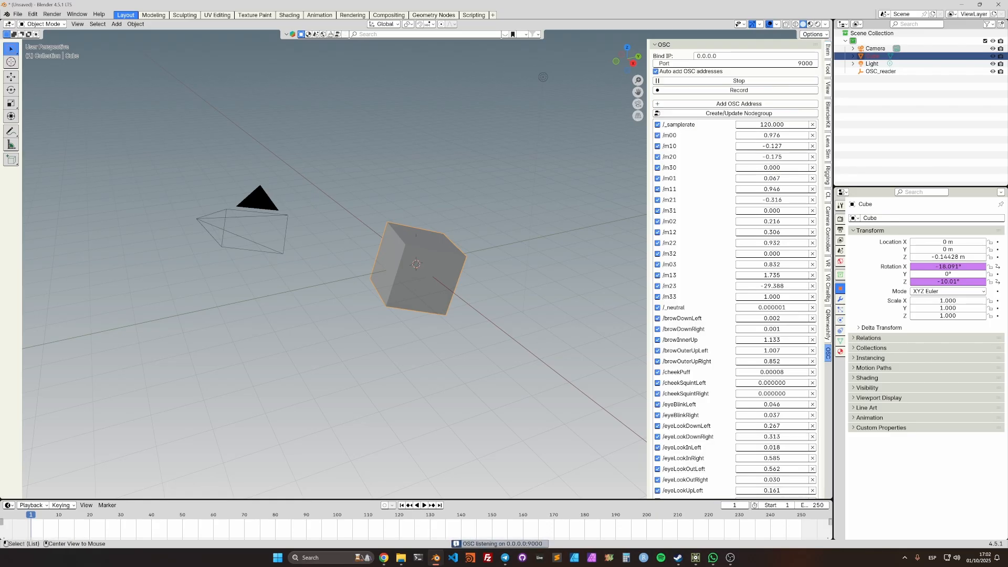
key("alt+Tab")
key("alt+Tab")
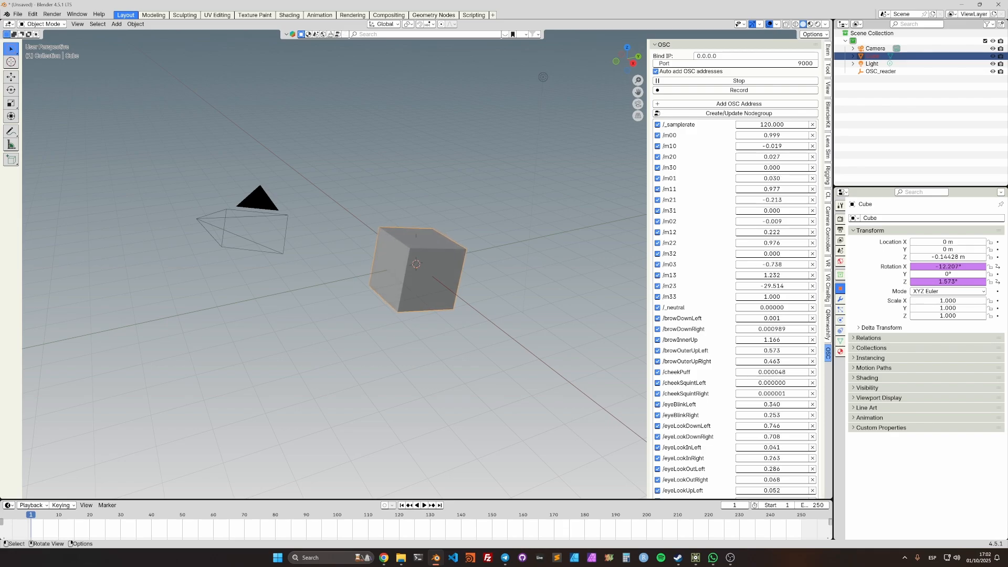
Enlarge the timeline and record the incoming OSC channels as keyframes up to frame 171
left_click_drag(416, 499, 417, 398)
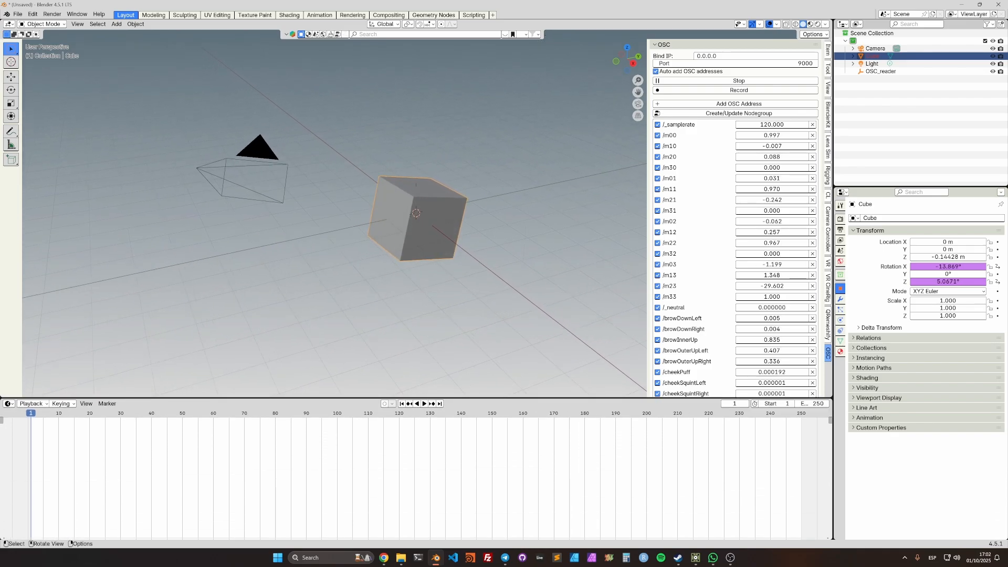
mouse_move(416, 212)
middle_mouse_down()
mouse_move(425, 237)
mouse_move(421, 213)
middle_mouse_up()
scroll(417, 213, "up", 2)
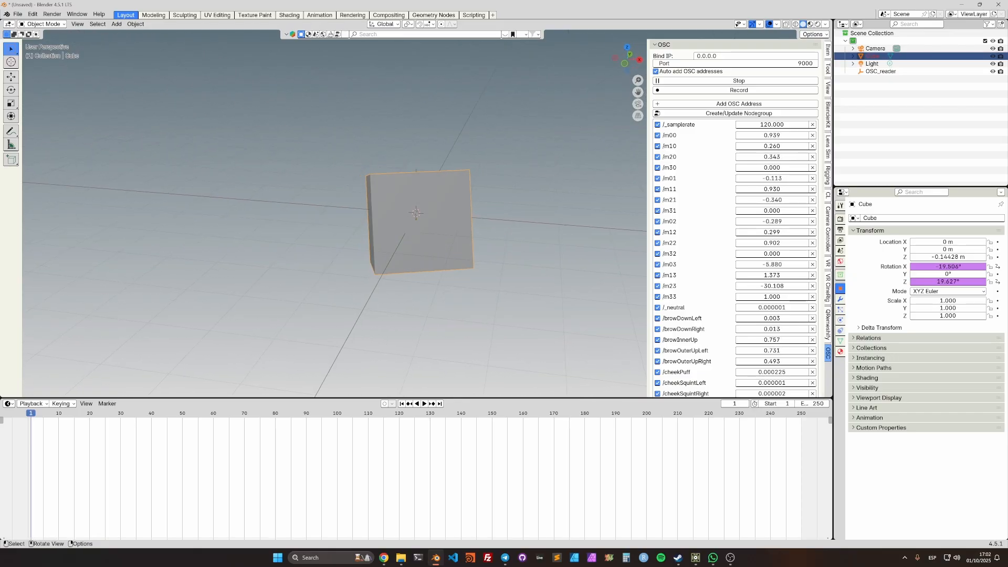
scroll(416, 213, "down", 1)
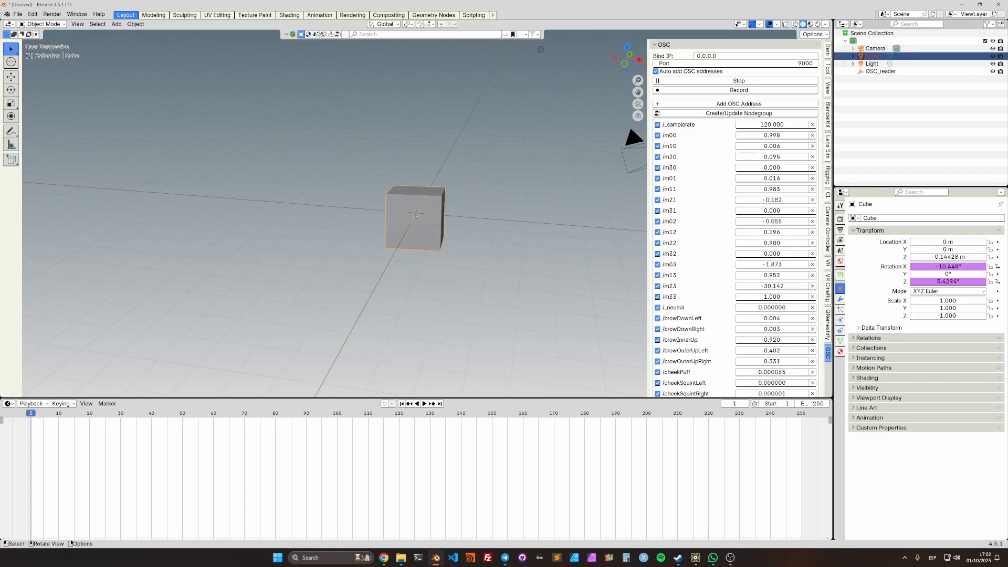
mouse_move(416, 212)
middle_mouse_down()
mouse_move(431, 210)
mouse_move(397, 205)
mouse_move(403, 214)
middle_mouse_up()
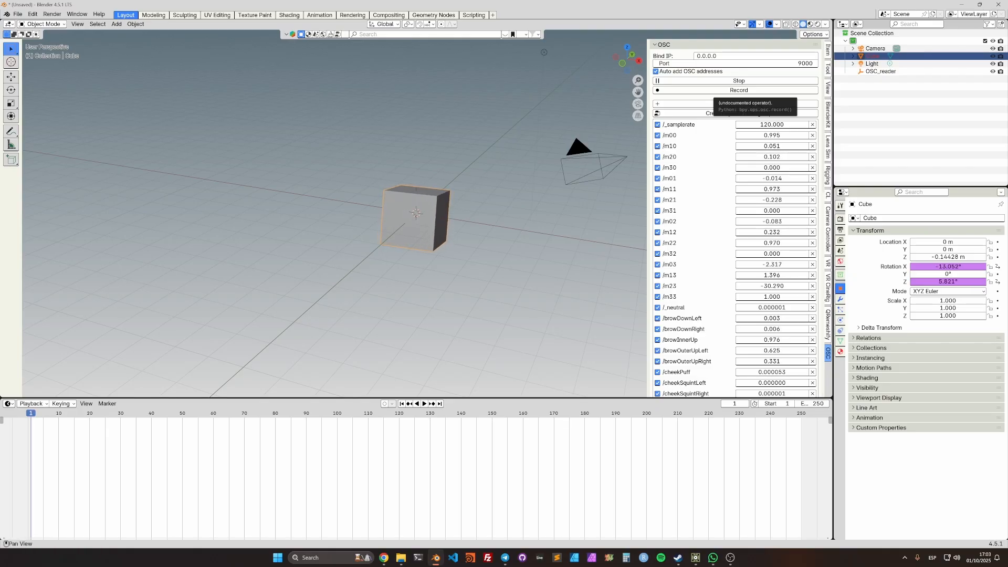
left_click(724, 90)
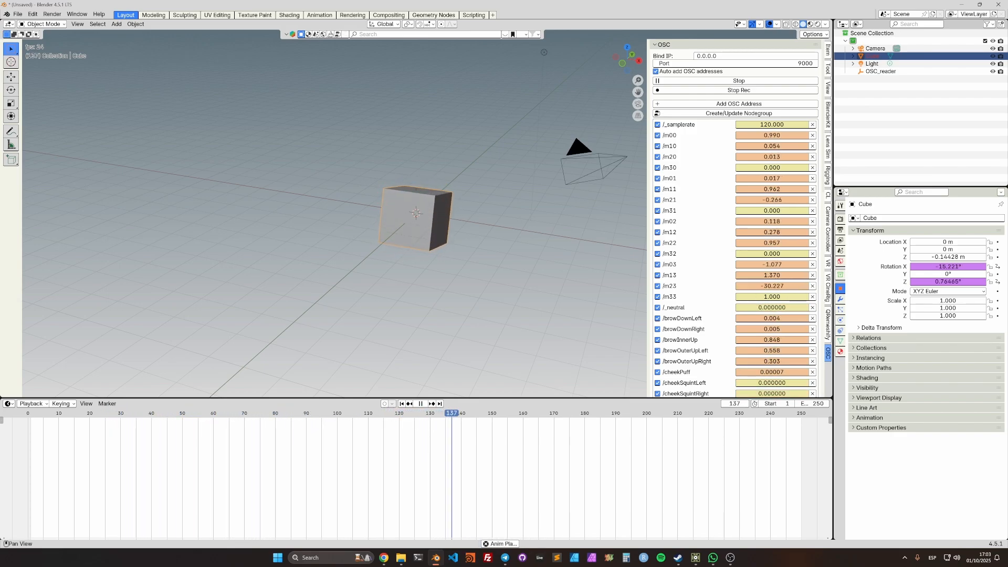
key("space")
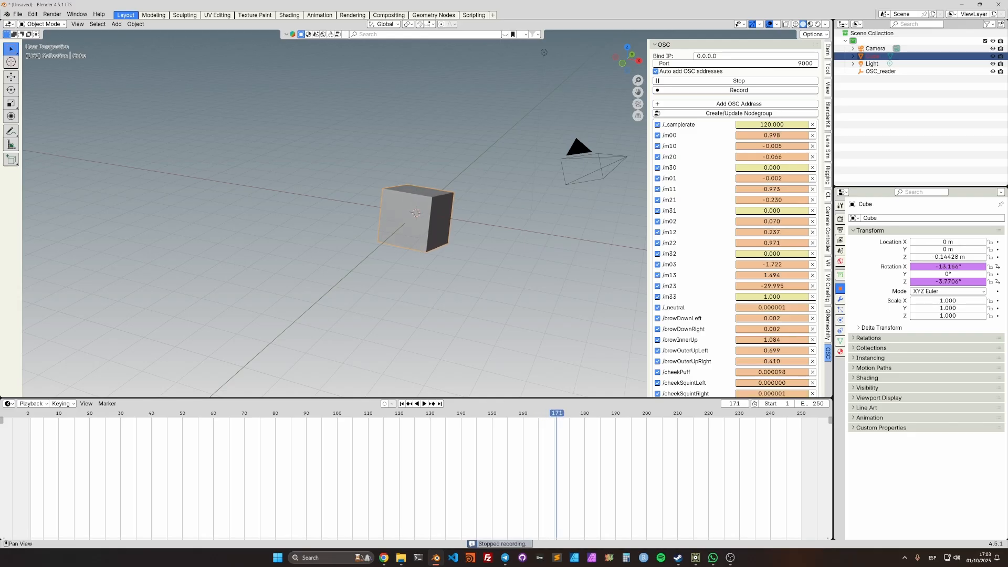
Stop OSC reception and scrub the timeline back to frame 5 to check the recorded cube motion
left_click_drag(556, 413, 278, 413)
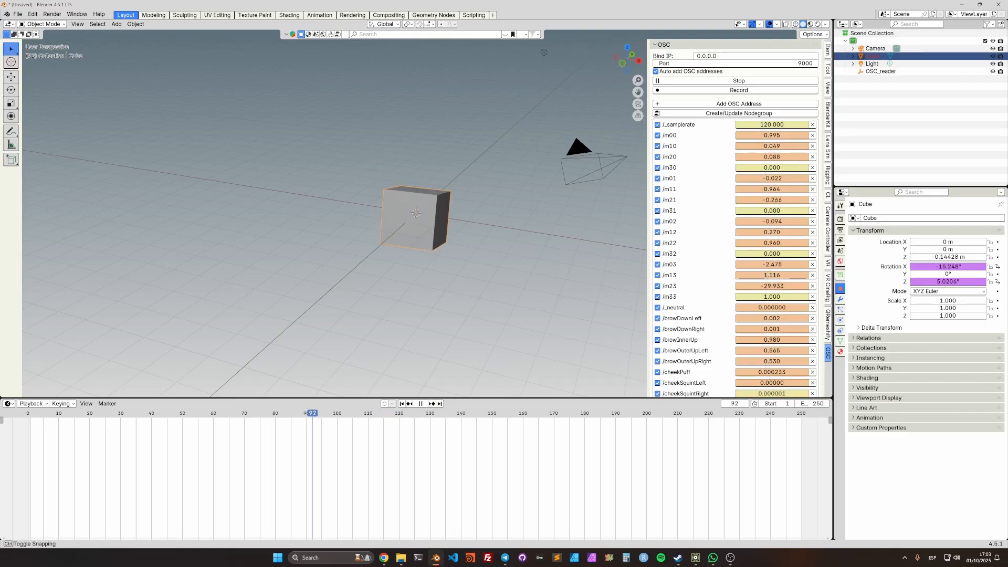
left_click_drag(375, 413, 152, 413)
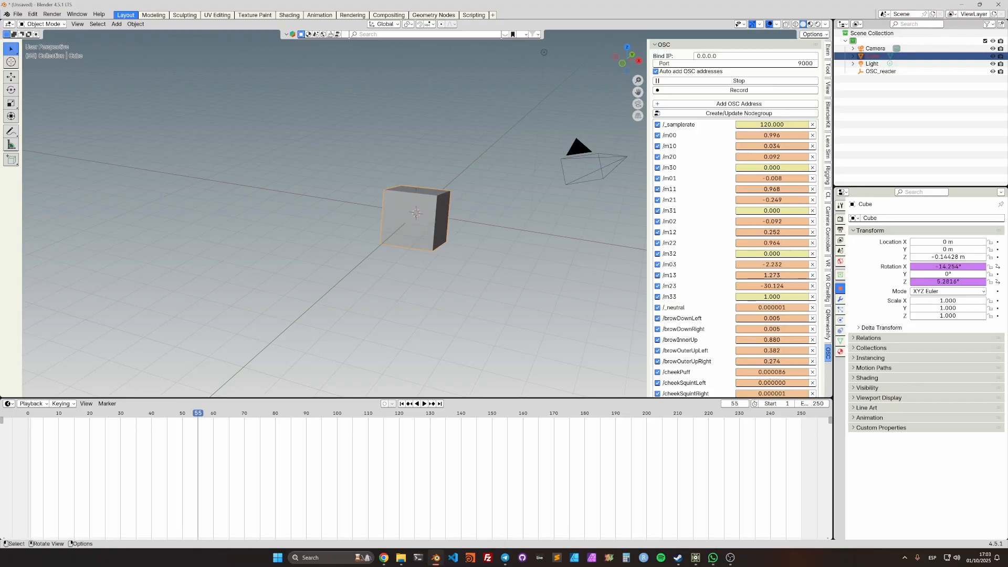
left_click(739, 81)
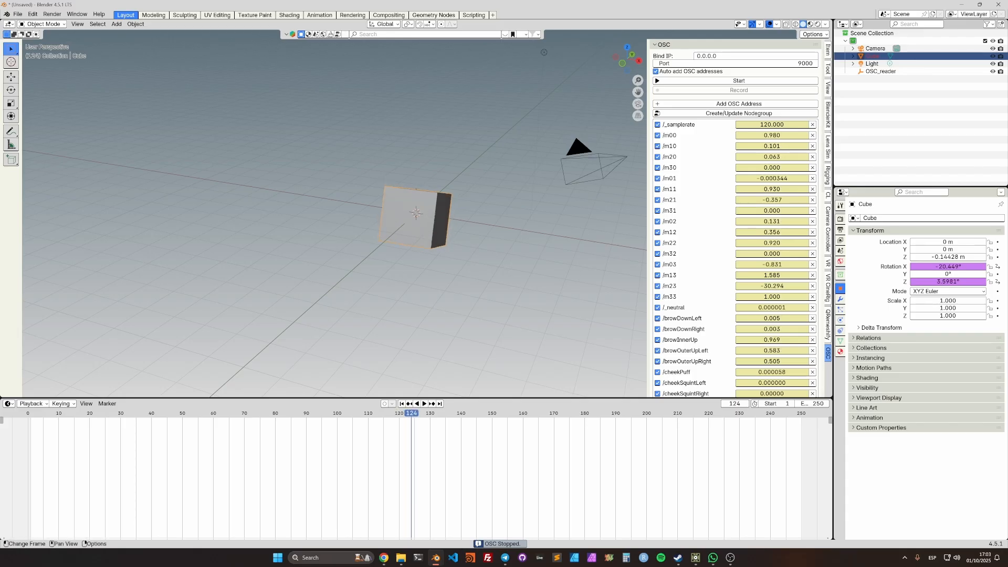
left_click_drag(77, 413, 43, 413)
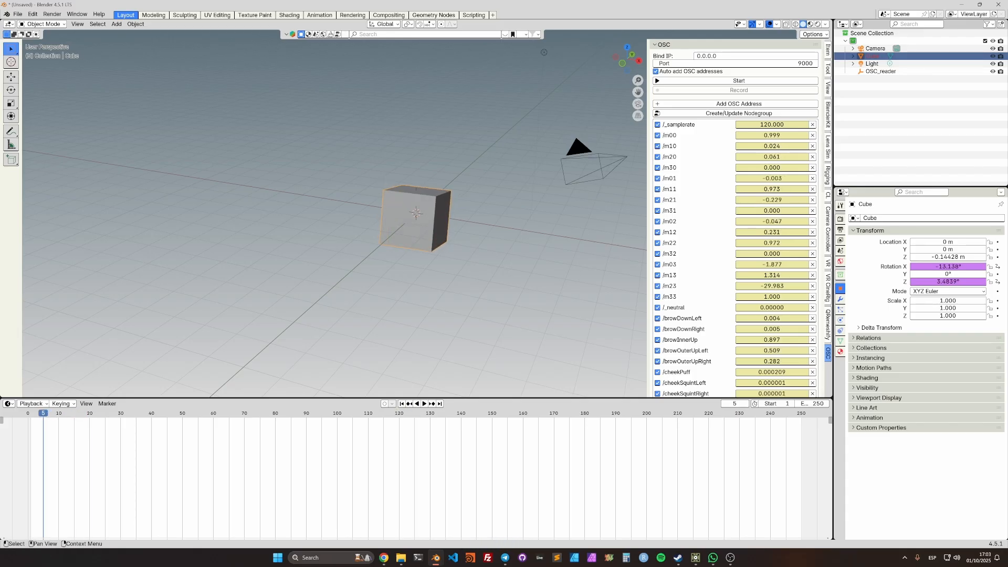
Bake the cube's driven motion to an action over frames 1 to 250 with Clean Curves enabled
left_click(828, 50)
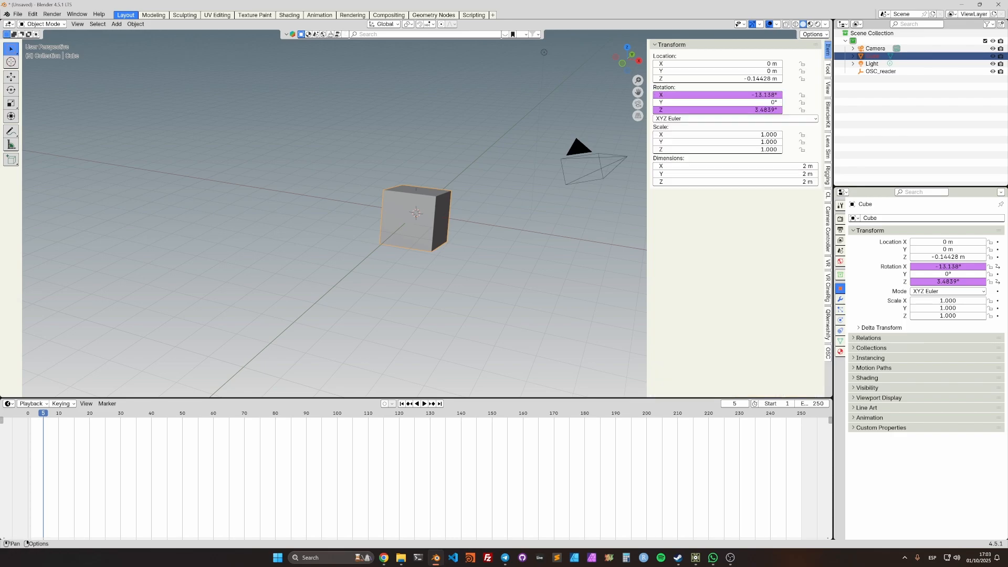
left_click(135, 24)
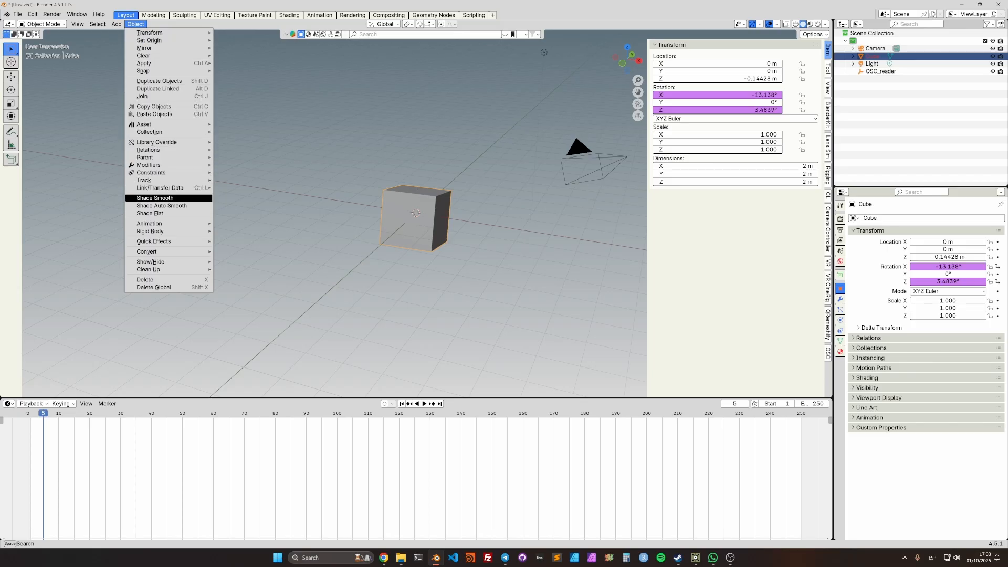
mouse_move(149, 224)
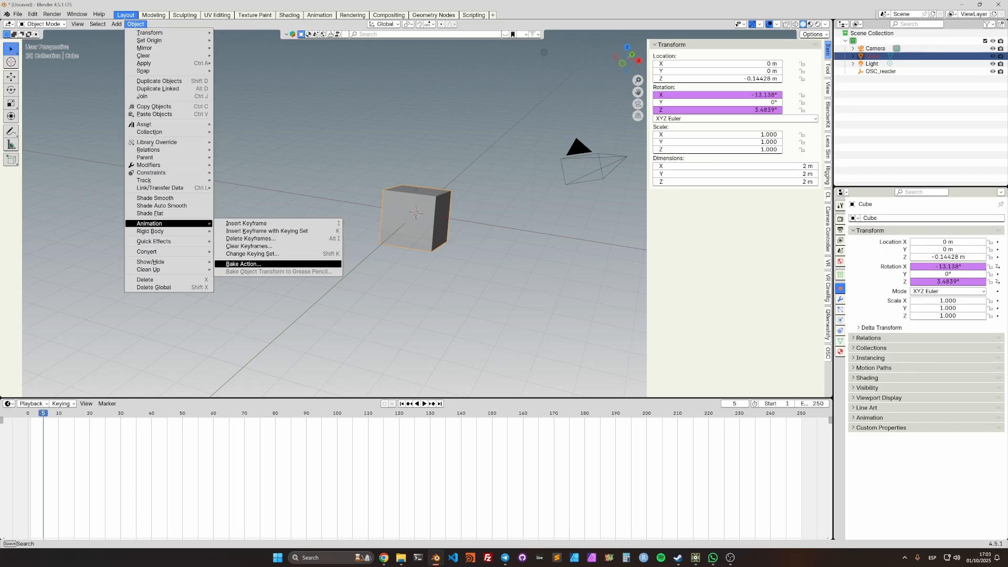
left_click(242, 264)
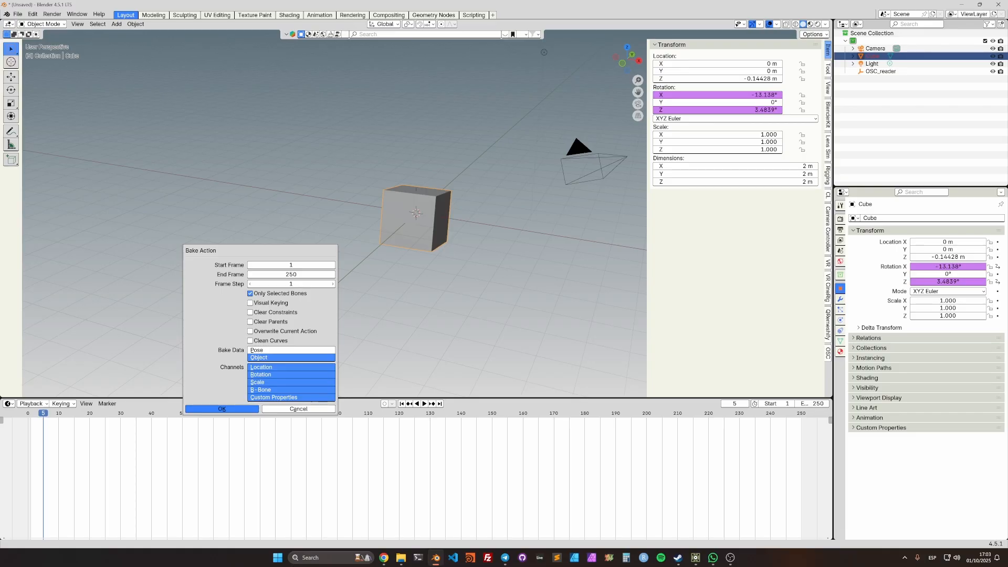
left_click(251, 340)
key("Return")
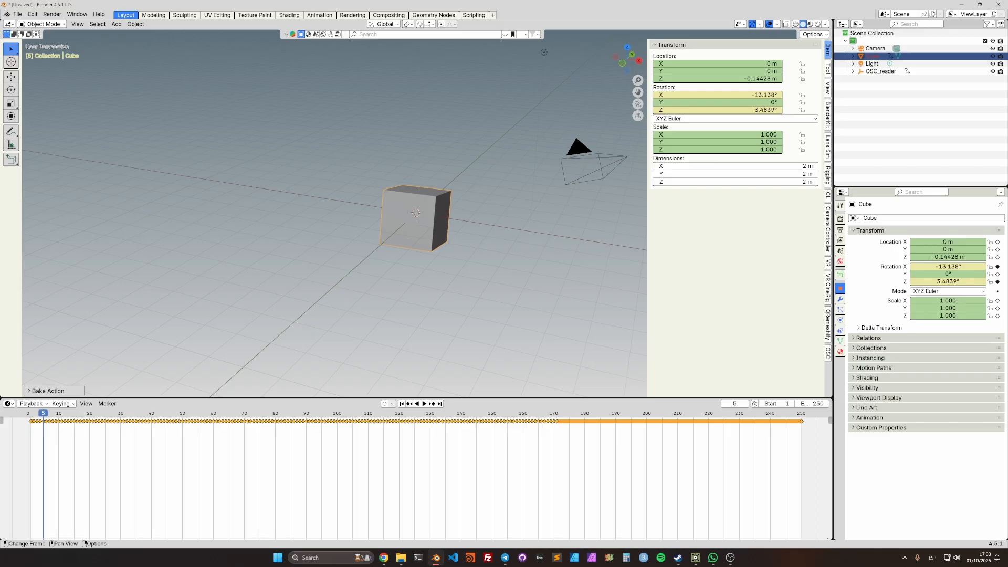
Scrub the baked animation to frame 55 and switch the timeline area to the Graph Editor
left_click_drag(43, 413, 198, 413)
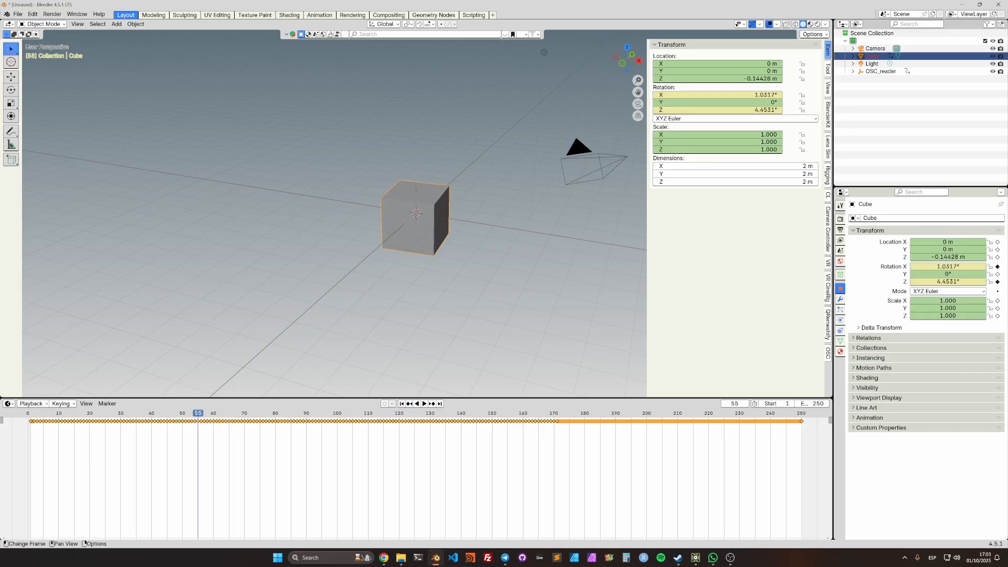
left_click(9, 403)
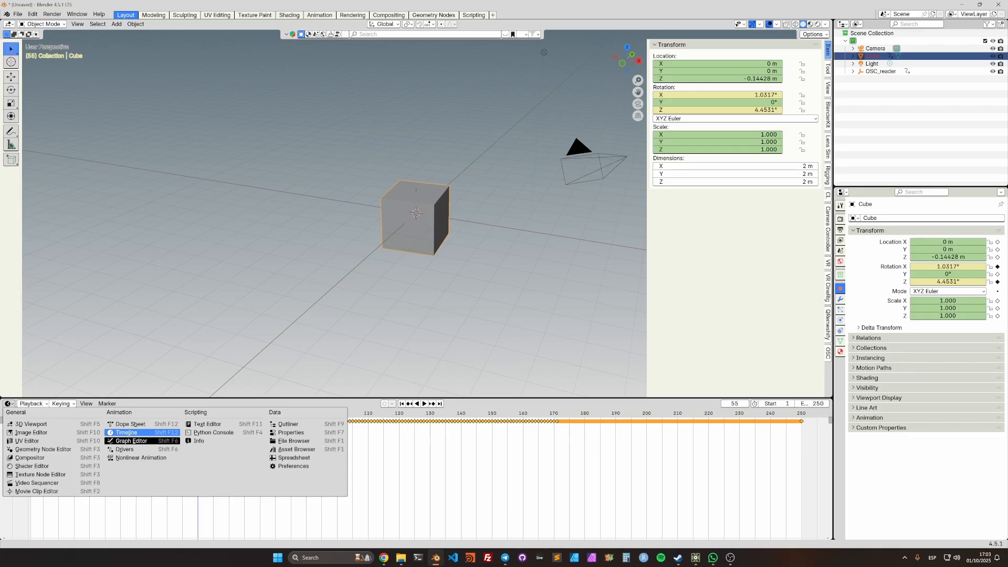
left_click(132, 440)
scroll(399, 473, "down", 5)
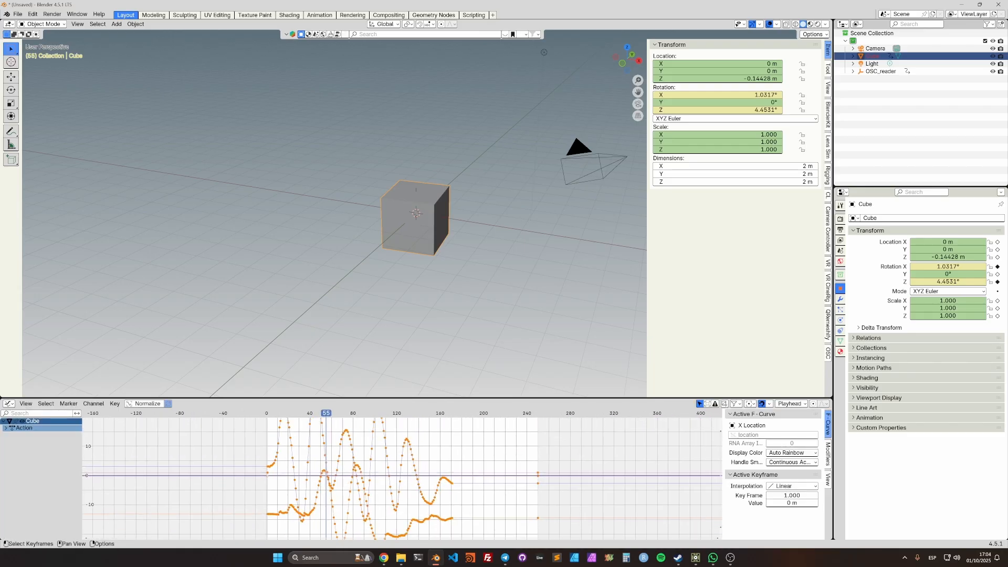
Play the baked animation to frame 96 and enlarge the Graph Editor to examine the cube's rotation curves
key("space")
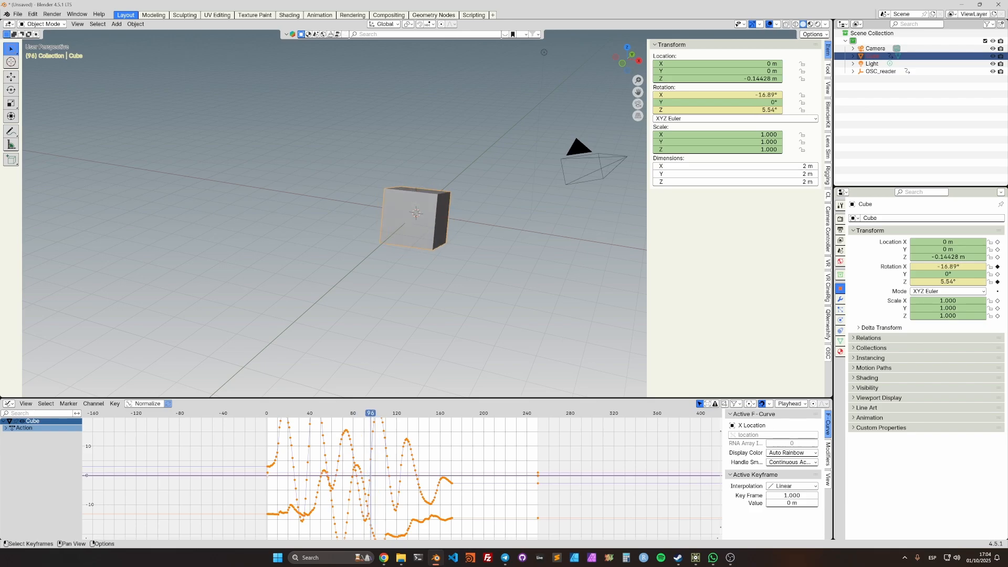
left_click(372, 449)
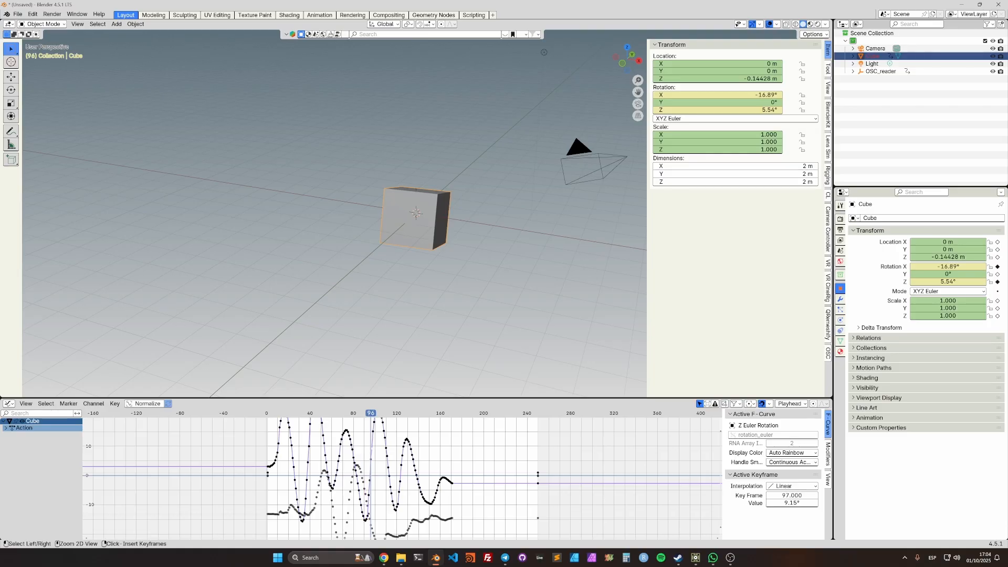
left_click_drag(420, 397, 420, 272)
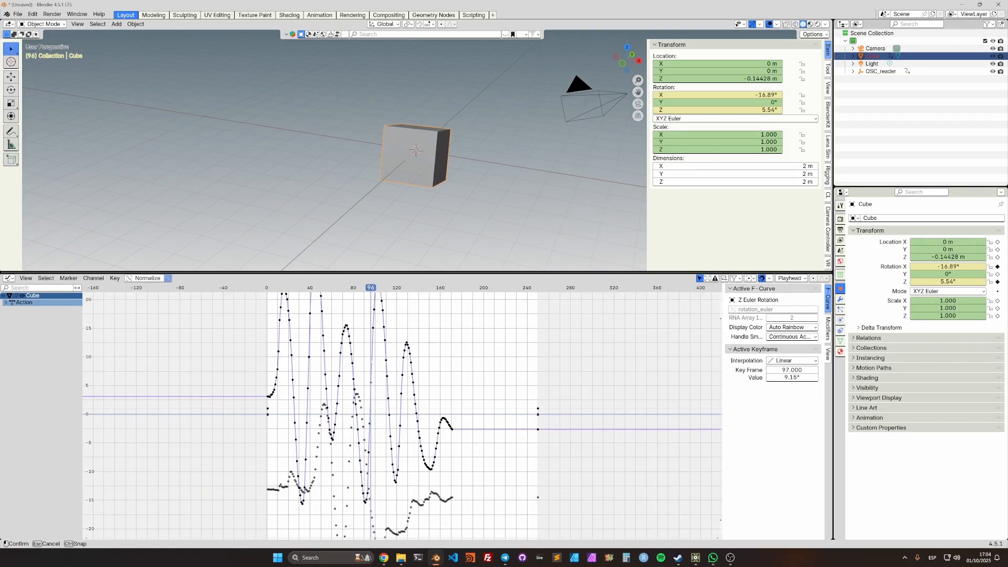
scroll(402, 412, "up", 1)
scroll(388, 408, "down", 1)
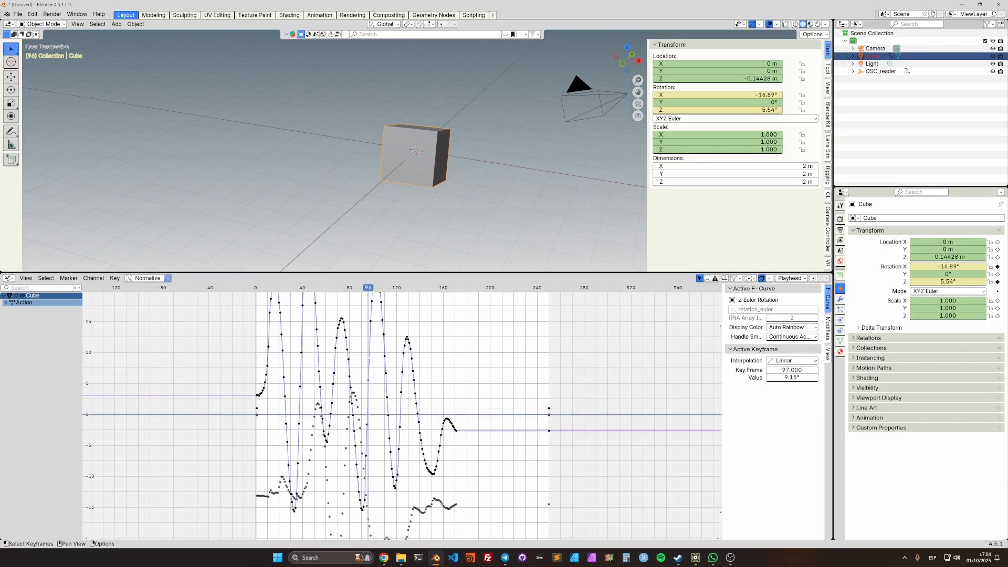
Set the current frame to 93 and select all of the cube's keyframes in the Graph Editor
left_click(394, 359)
scroll(402, 412, "down", 1)
left_click(368, 287)
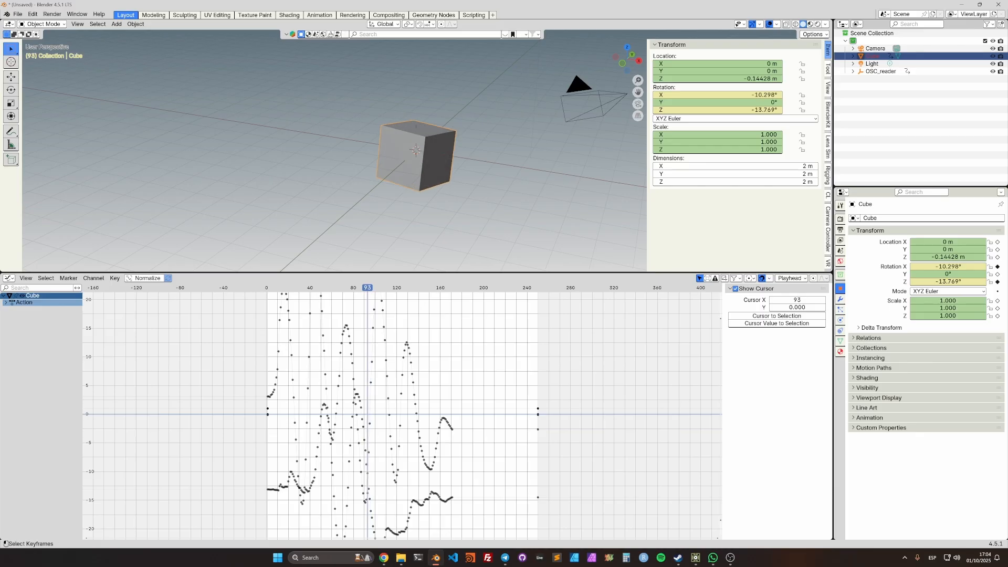
key("a")
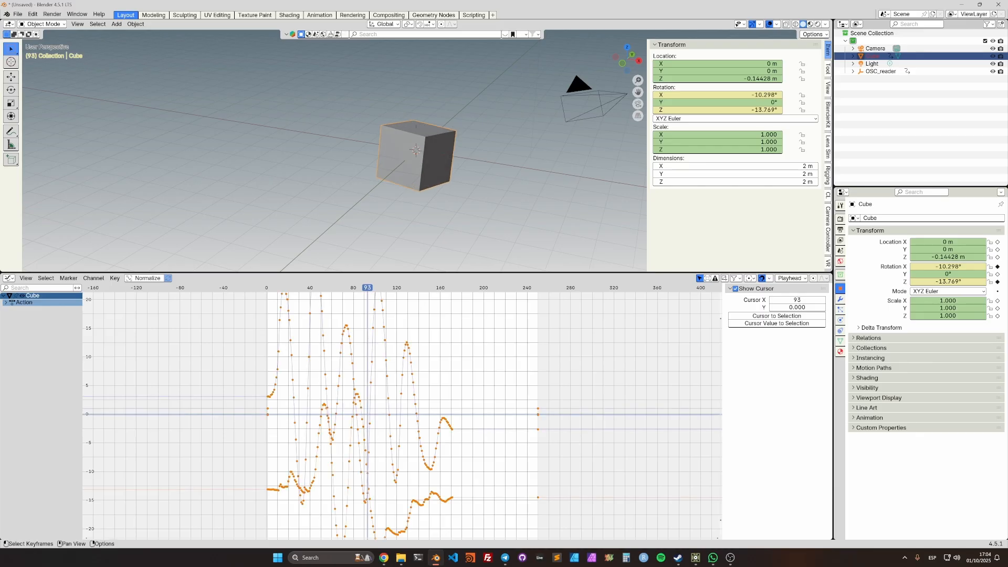
Apply Gaussian Smooth with a factor of 93 % to the cube's selected rotation keyframes
key("F3")
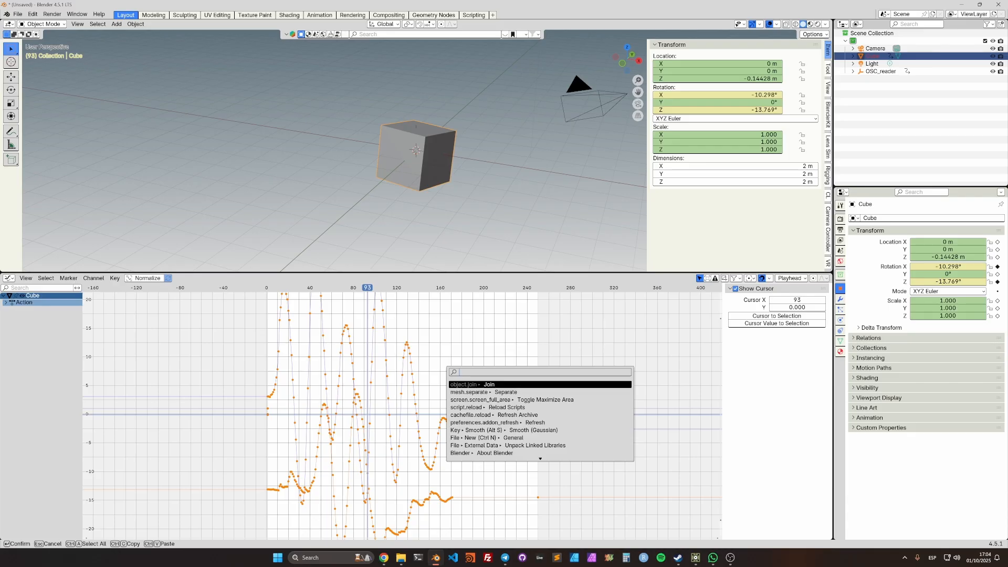
type("smooth")
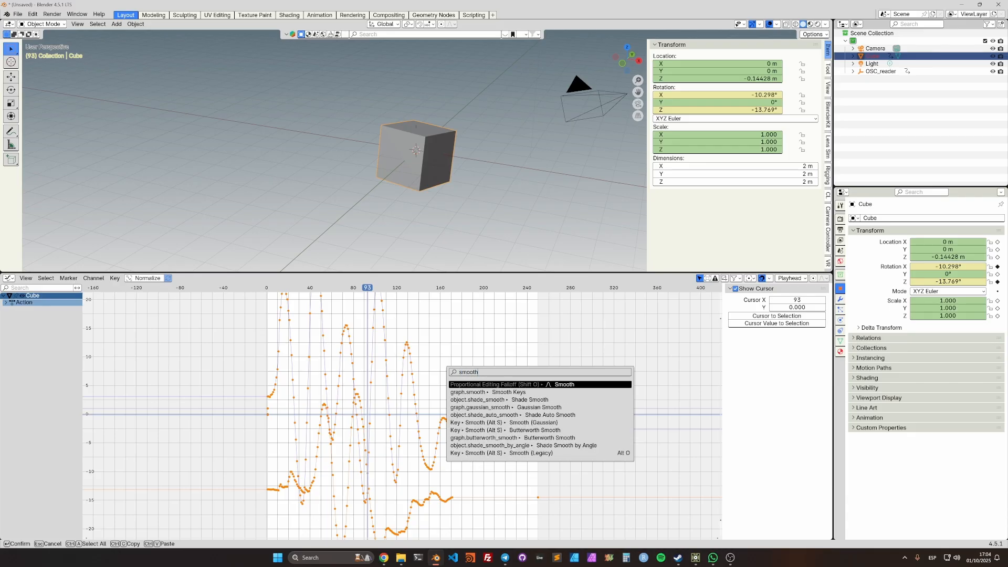
key("Down")
key("Down")
key("Down")
key("Return")
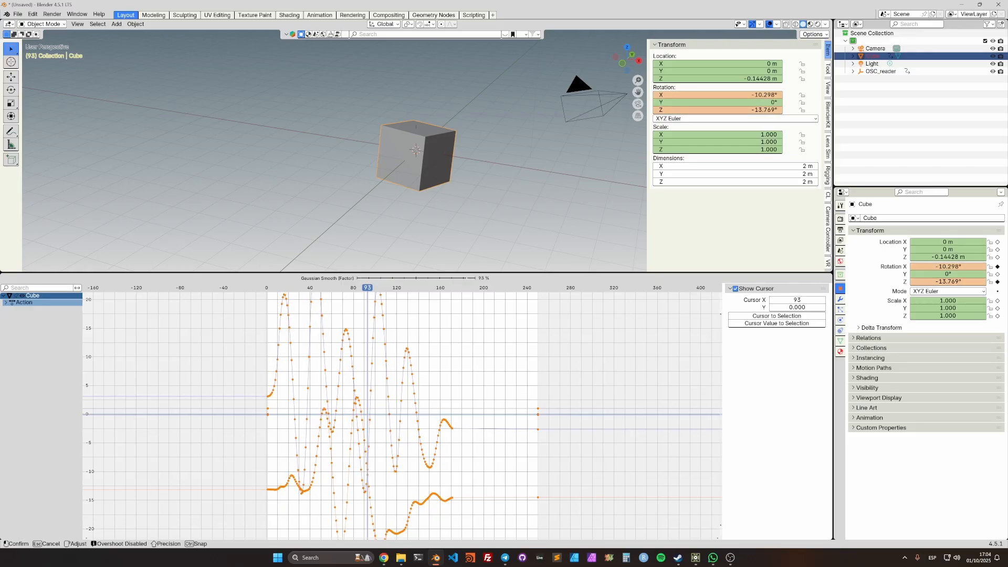
key("Return")
Play back the smoothed cube animation and scrub back to frame 158
key("space")
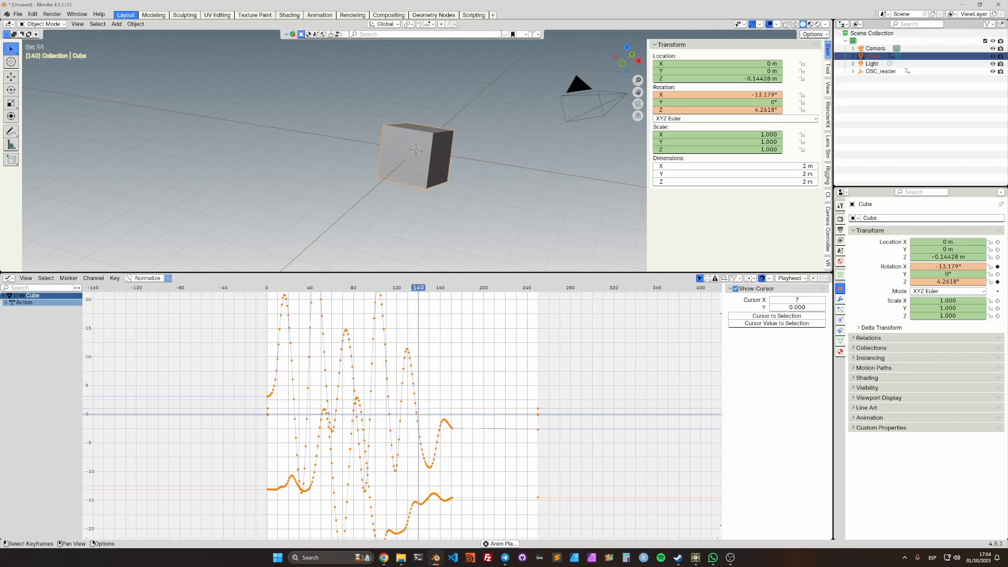
key("space")
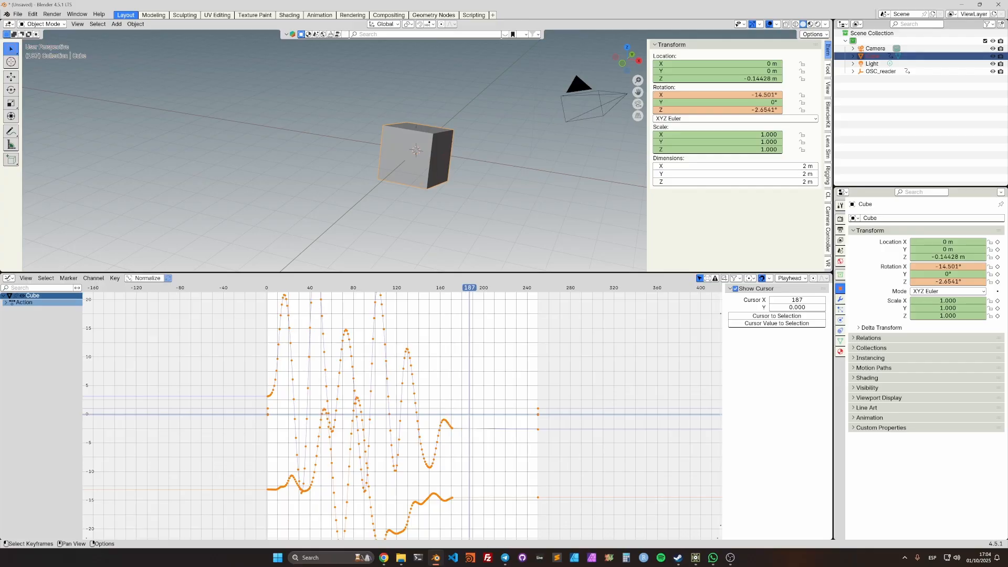
left_click_drag(468, 288, 437, 288)
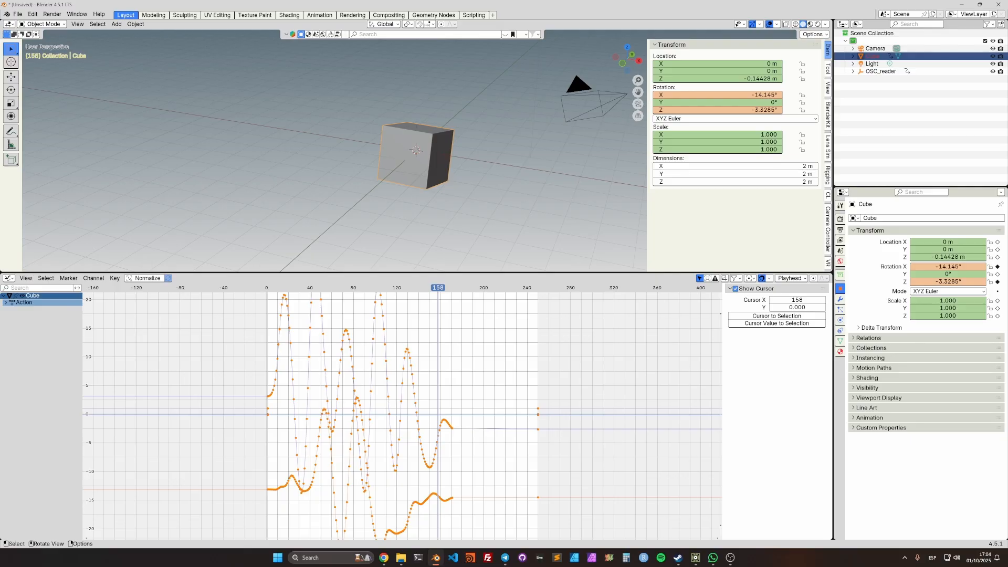
Select the camera and review the OSC channel list available for driving it, including the m00 to m33 matrix values
left_click(577, 85)
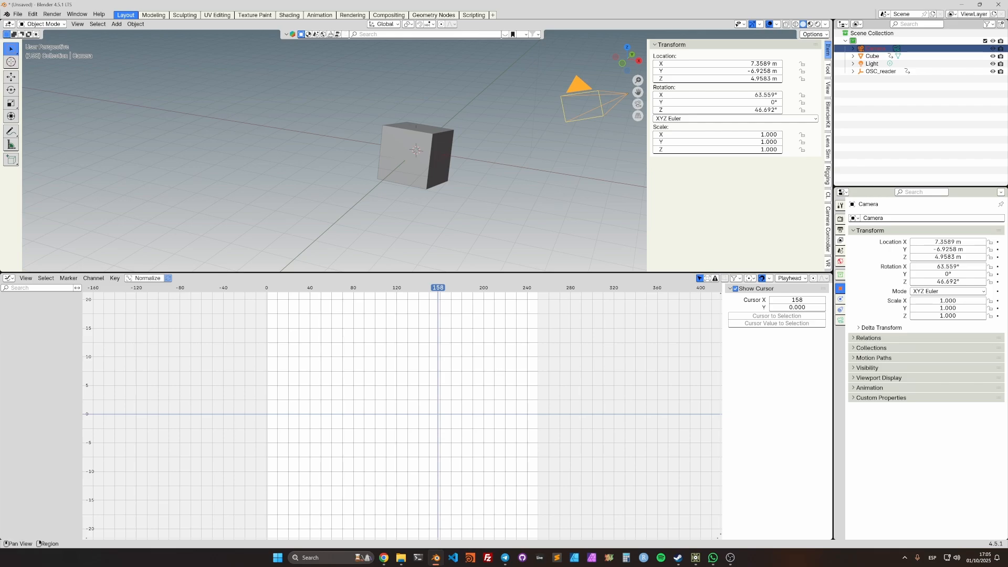
scroll(828, 158, "down", 5)
left_click(828, 261)
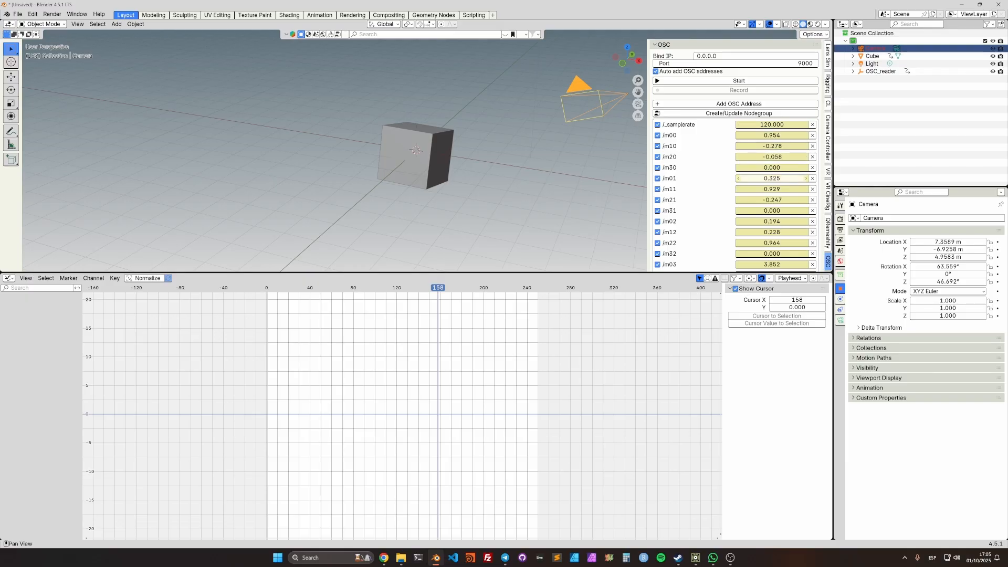
scroll(772, 179, "down", 3)
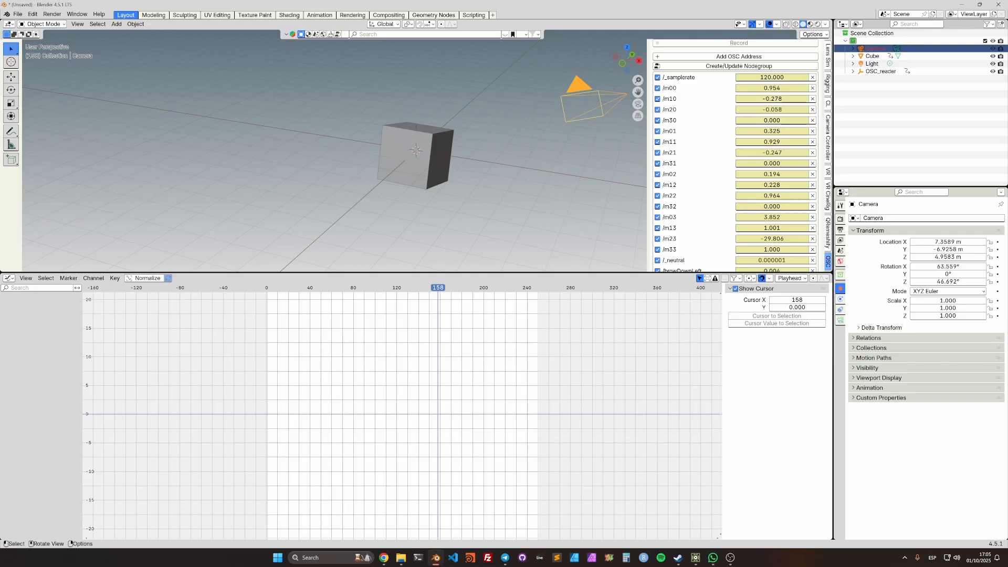
key("alt+a")
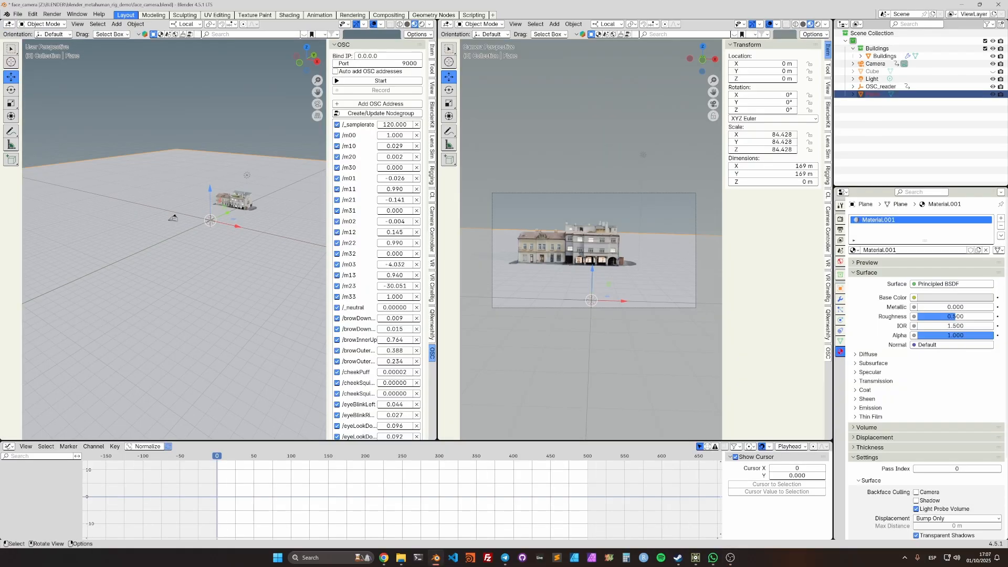
Select the Buildings model in the face_camera scene and examine its placement relative to the camera
scroll(174, 239, "up", 3)
left_click(247, 190)
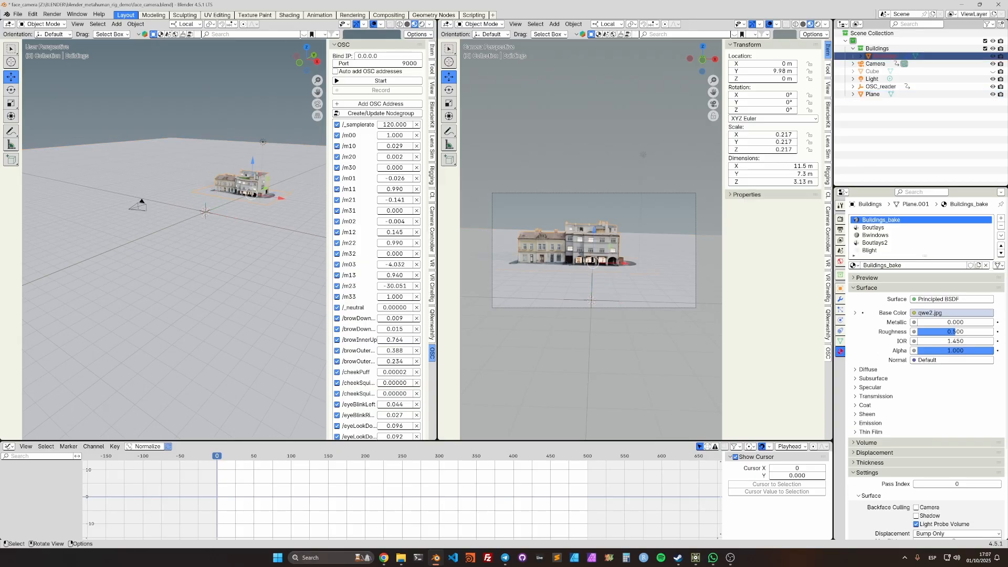
key("KP_Decimal")
middle_click_drag(210, 262, 289, 228)
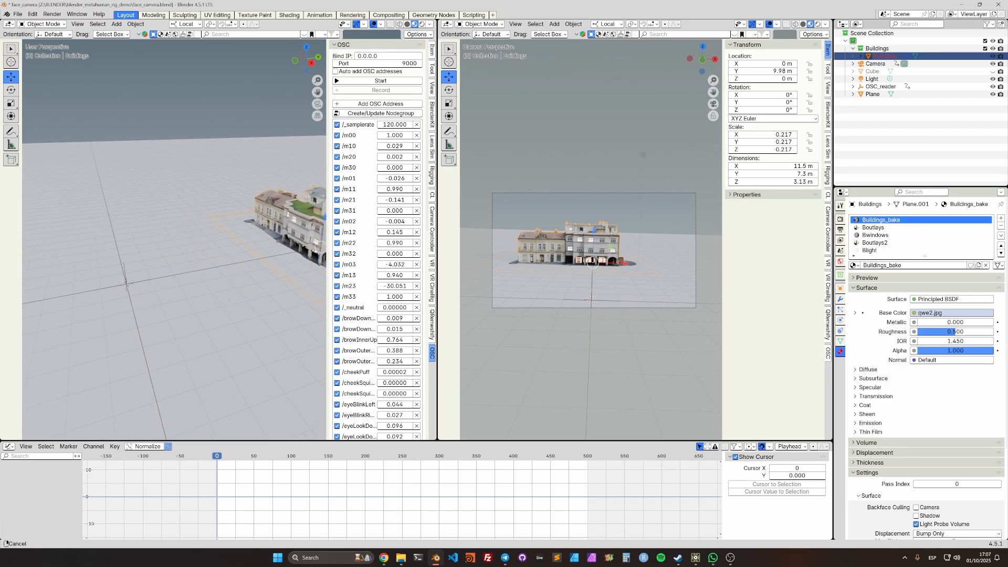
scroll(210, 242, "down", 5)
scroll(210, 242, "up", 2)
middle_click_drag(210, 242, 302, 243, "shift")
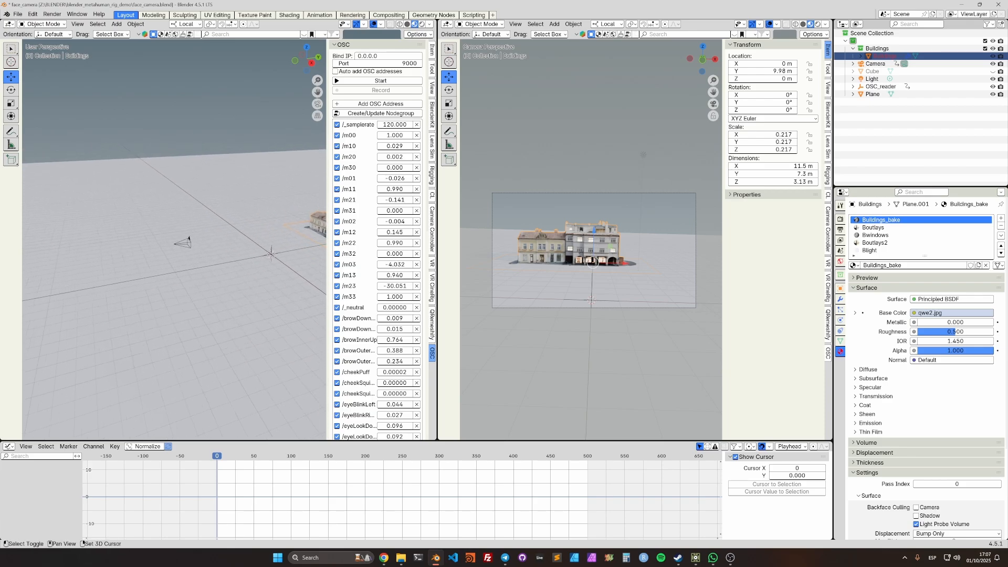
Select the camera in front of the buildings and start the OSC reception on port 9000
left_click(174, 244)
middle_click_drag(174, 244, 129, 266)
scroll(202, 244, "up", 3)
scroll(183, 265, "up", 4)
scroll(183, 265, "down", 2)
middle_click_drag(225, 262, 100, 270, "shift")
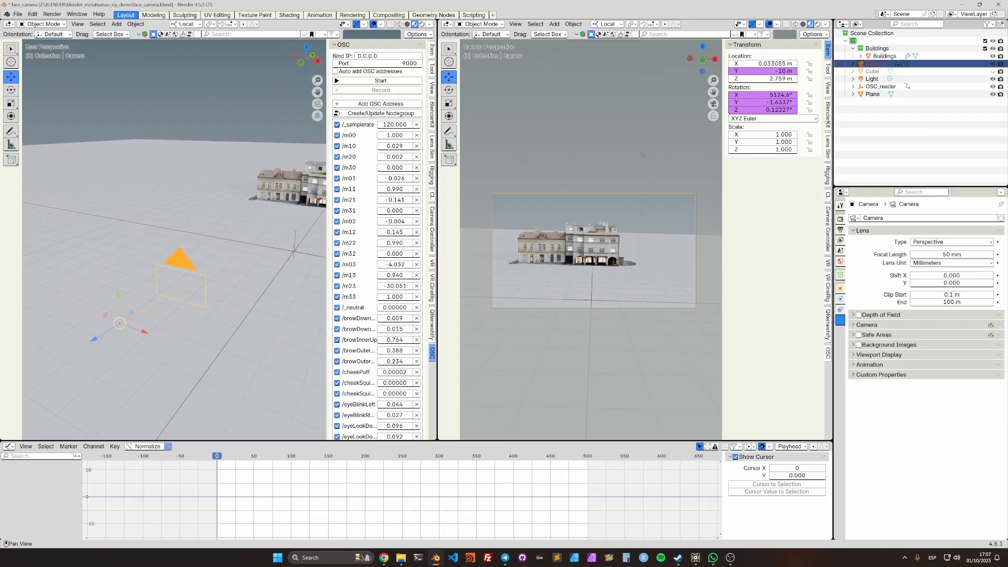
left_click(381, 80)
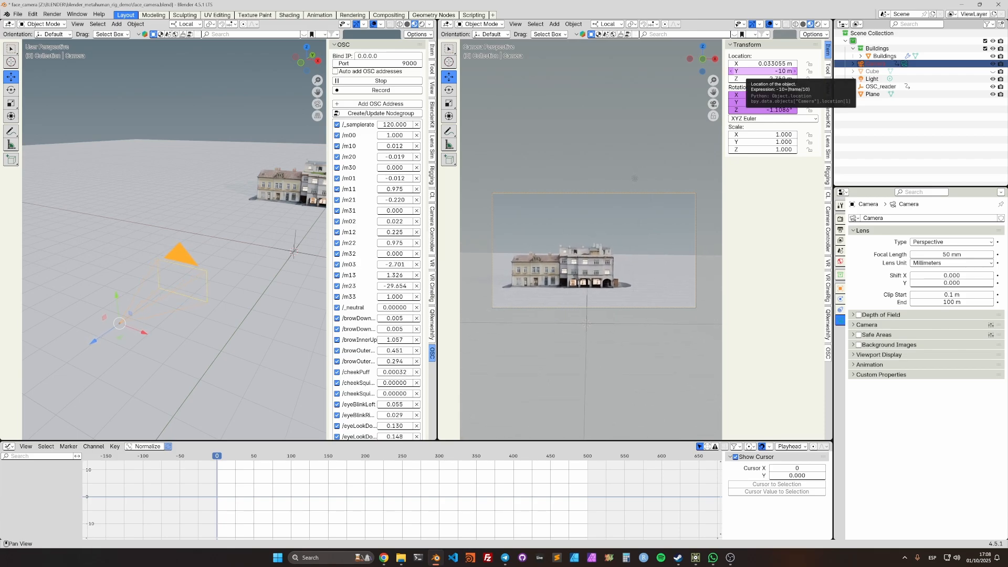
Try to open the driver on the camera's Y location for editing to inspect its frame-based expression
right_click(764, 102)
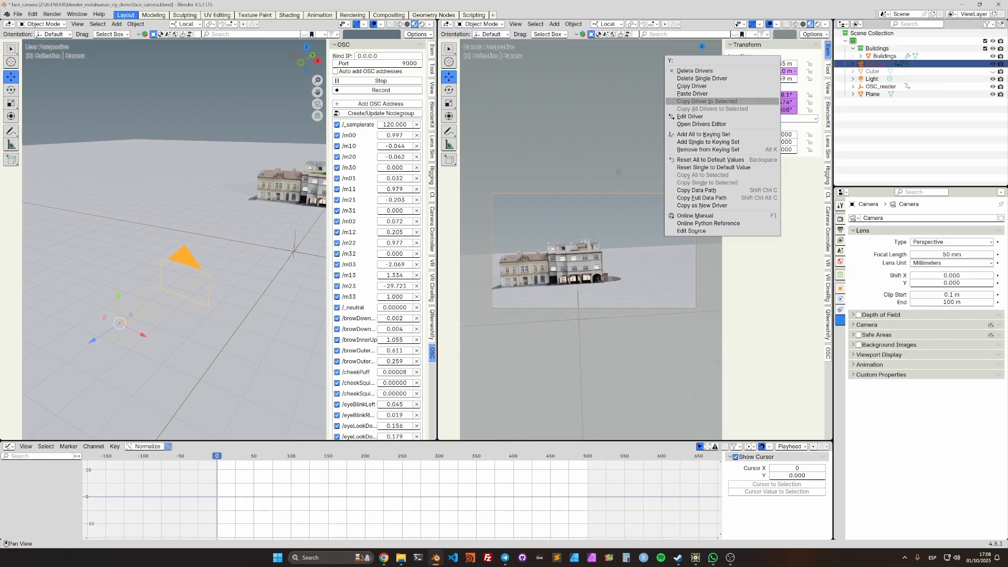
left_click(693, 116)
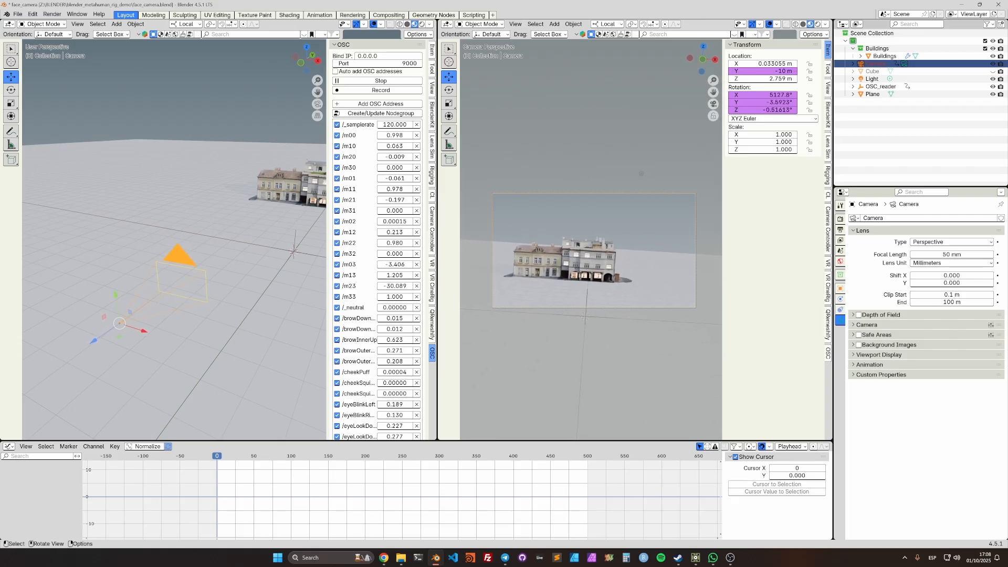
right_click(756, 71)
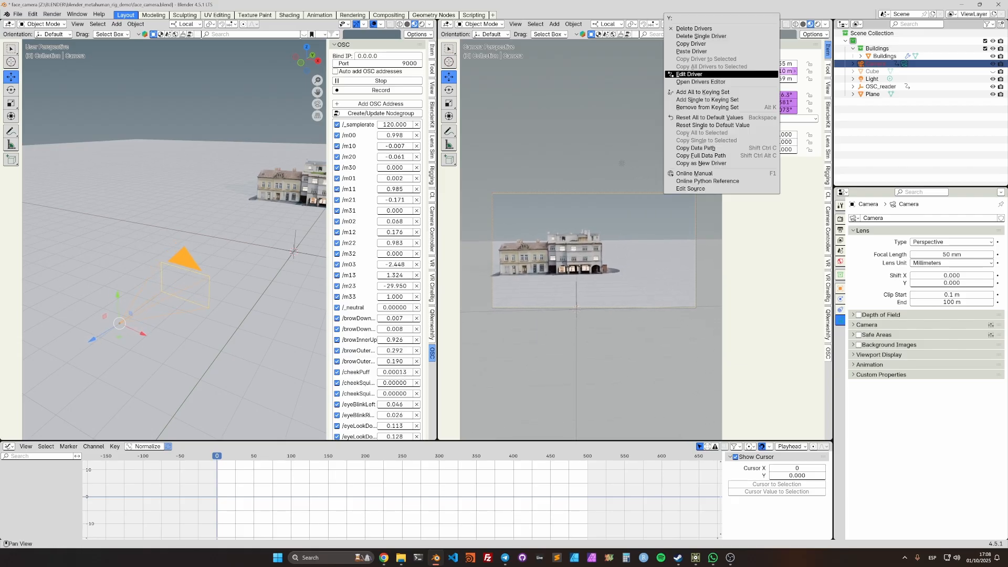
left_click(689, 74)
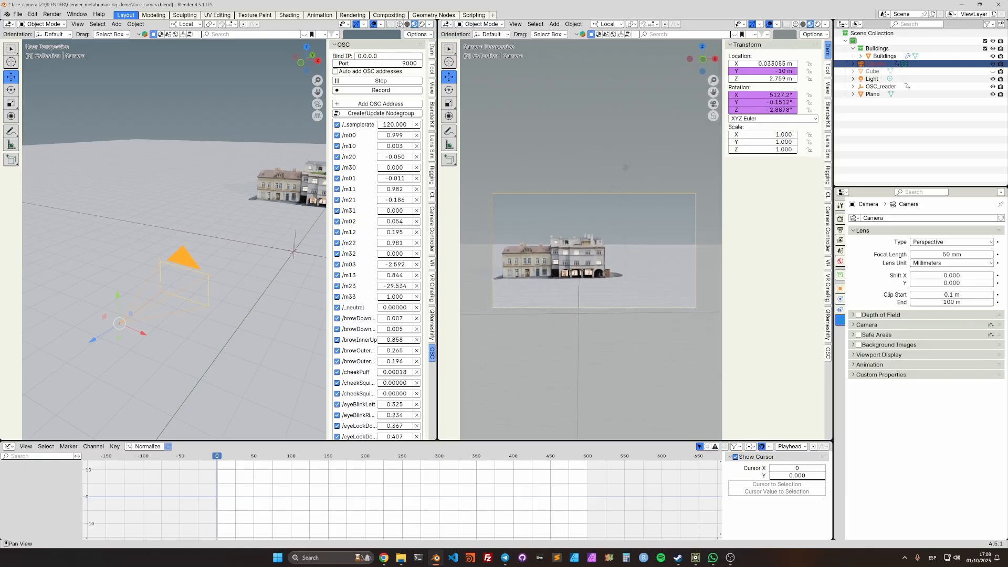
right_click(735, 71)
left_click(735, 72)
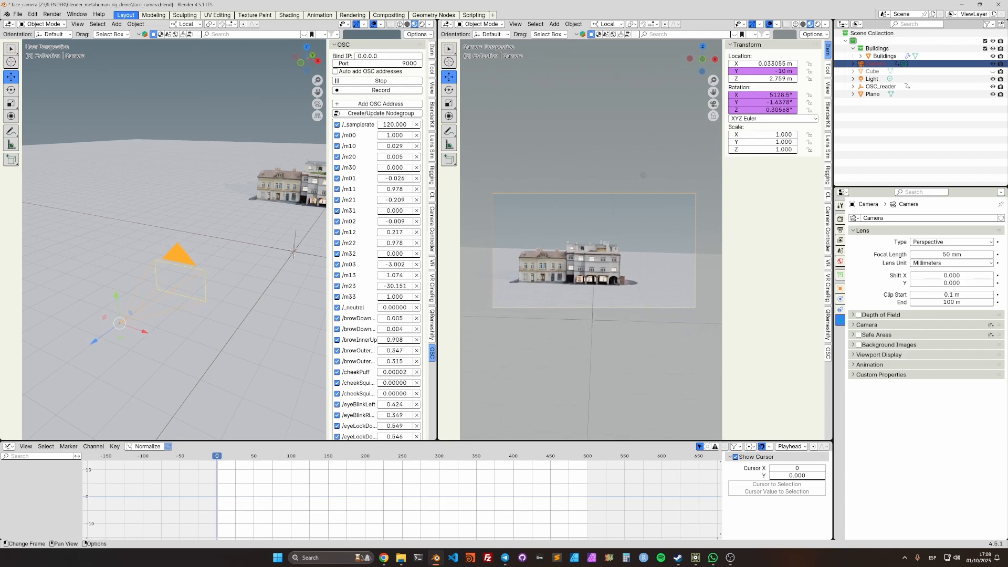
Play the camera move with live head tracking to frame 237, and return to frame 0
key("space")
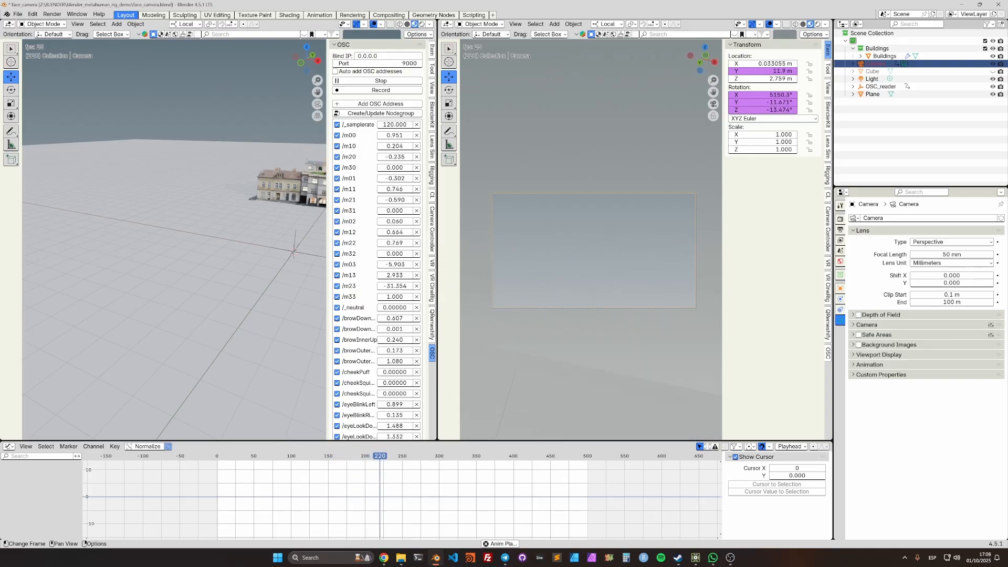
key("space")
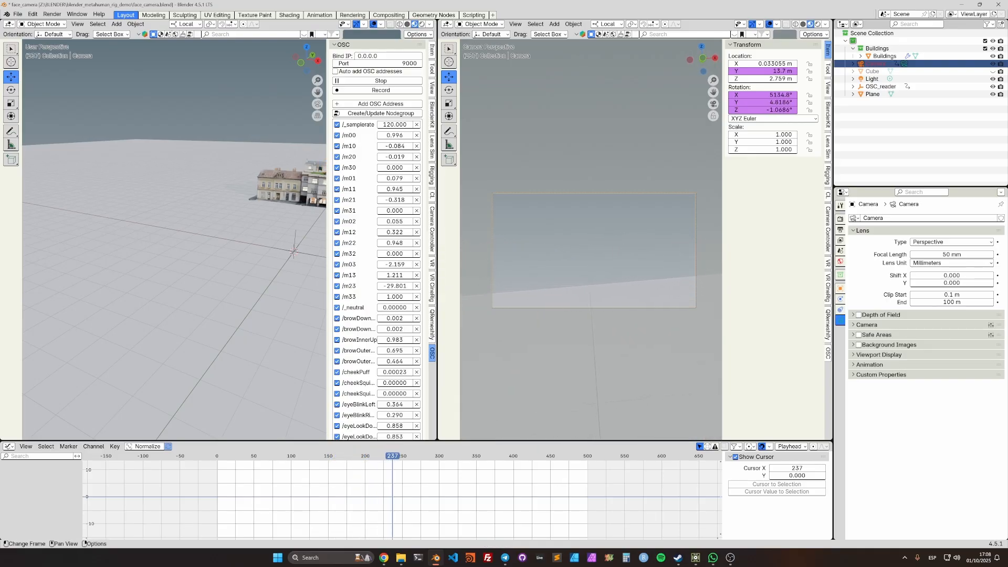
key("shift+Left")
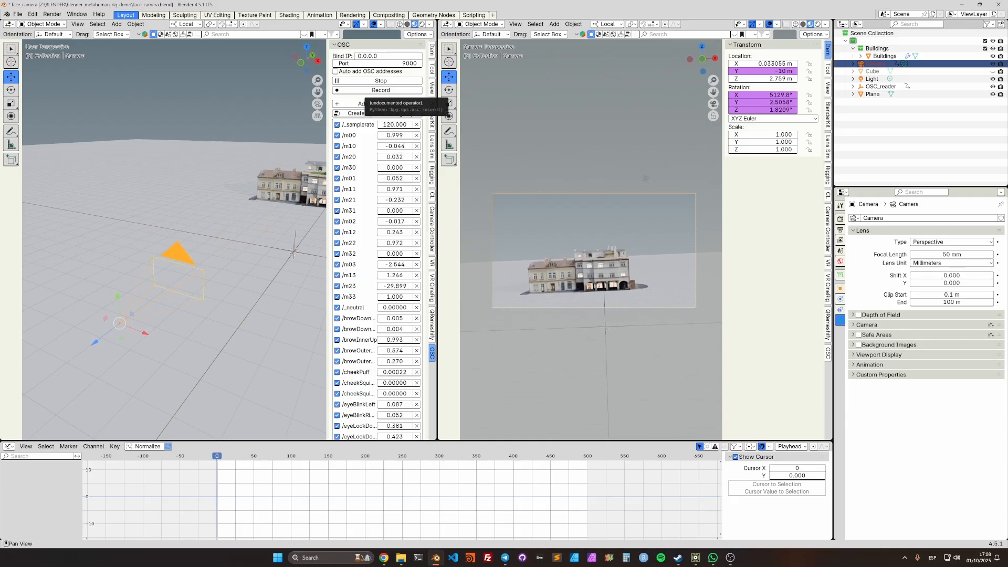
Record the incoming OSC channels from frame 0 during the camera move and stop recording around frame 226
left_click(375, 91)
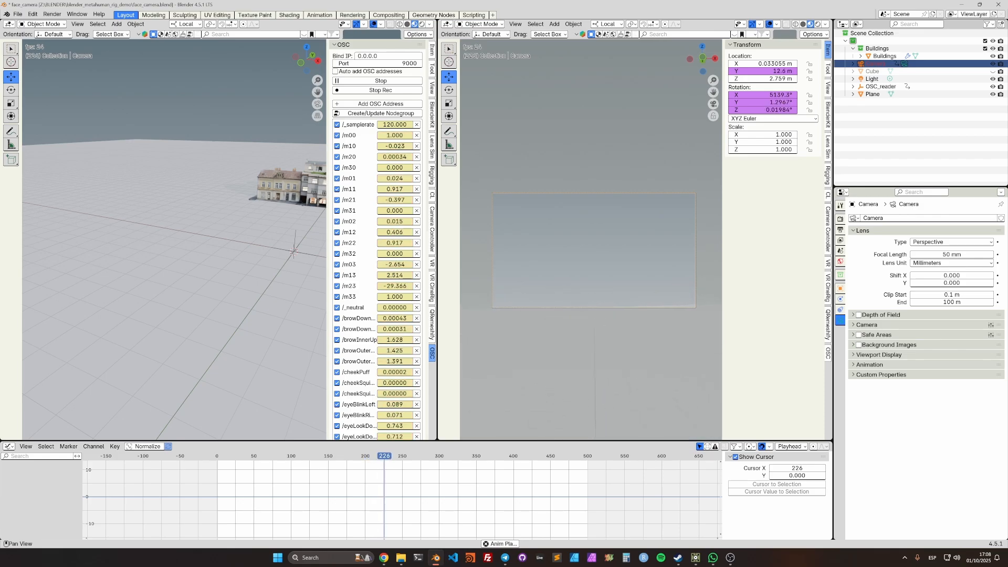
left_click(381, 90)
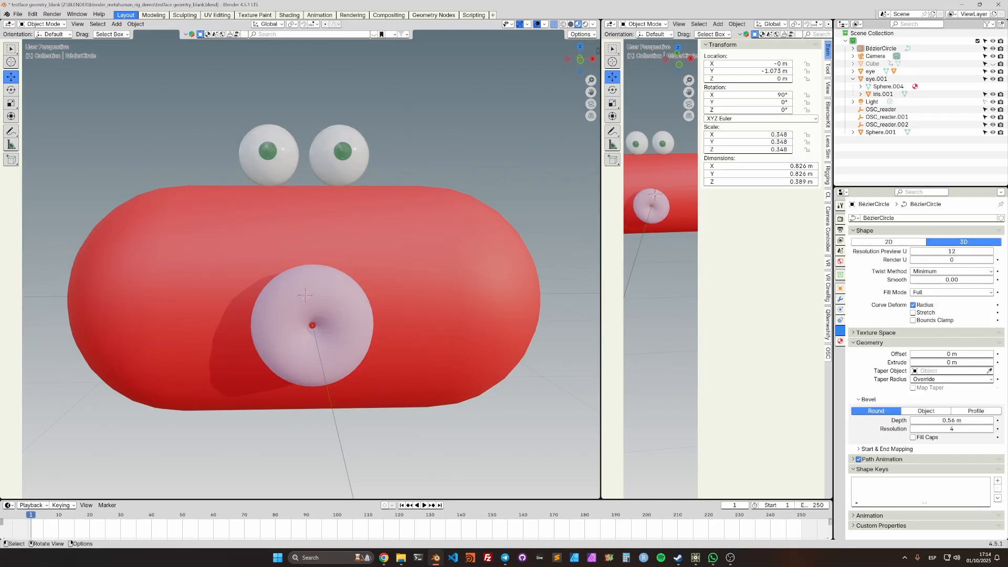
Select the red capsule body of the face character and inspect its mesh in Edit Mode
middle_click_drag(336, 315, 344, 318)
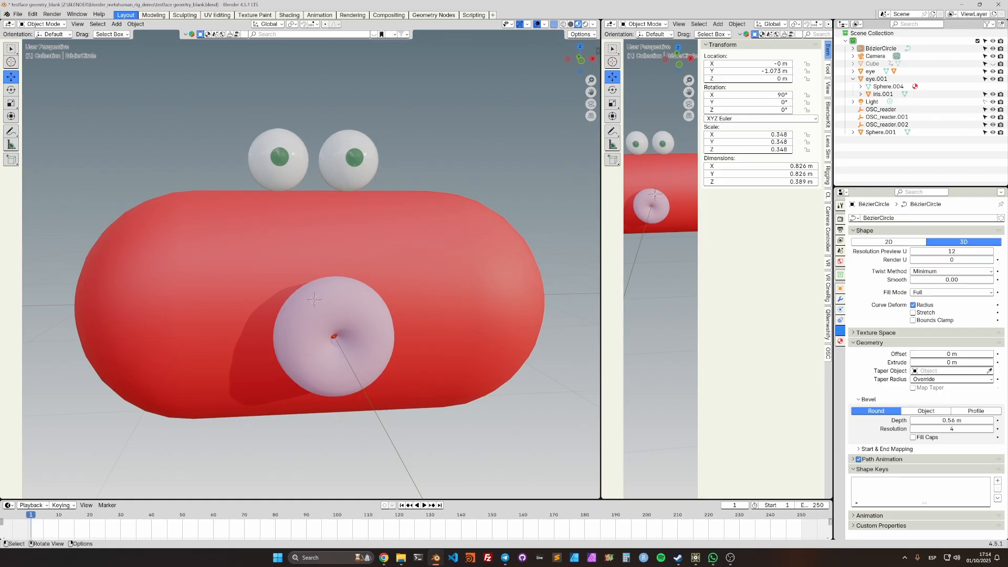
middle_click_drag(336, 315, 346, 318)
left_click(273, 273)
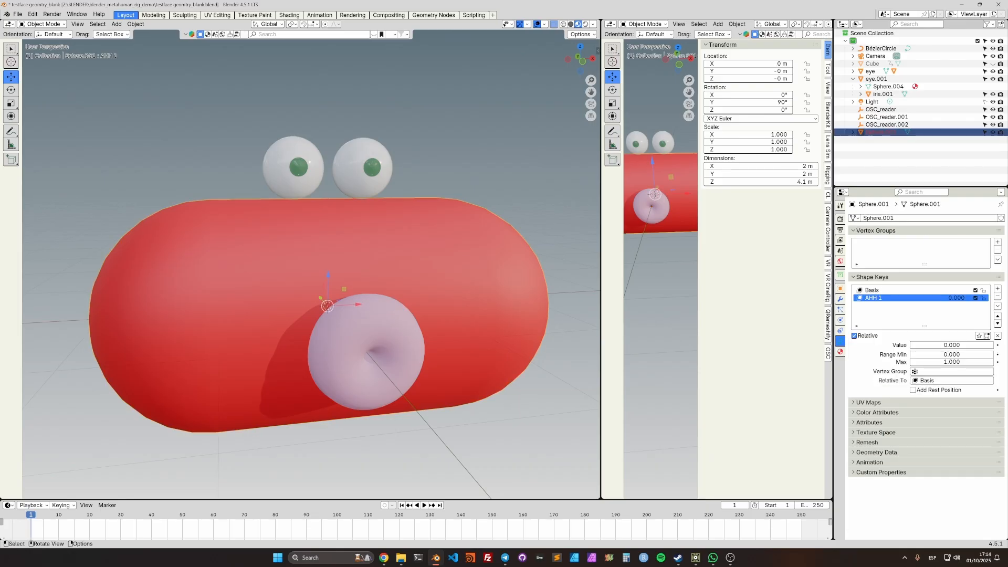
key("Tab")
key("Tab")
Inspect the meshes of both eyes and of the first eye's green iris in Edit Mode
left_click(282, 169)
middle_click_drag(284, 170, 300, 178)
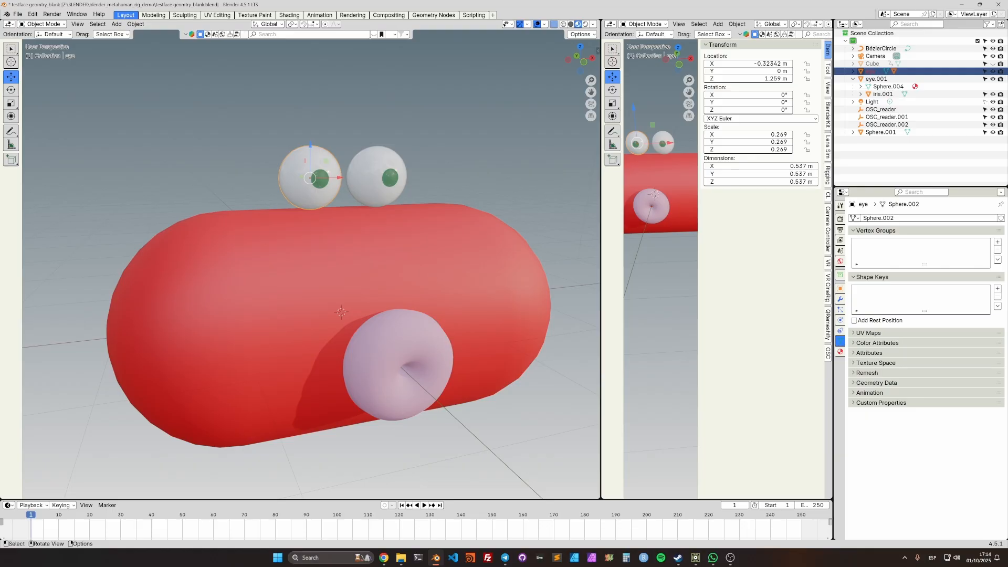
scroll(311, 264, "up", 2)
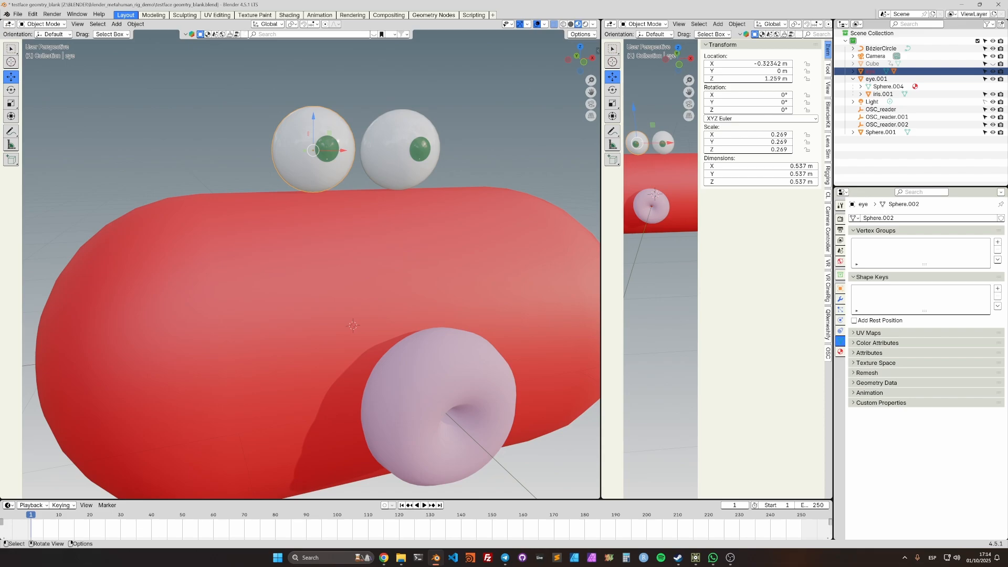
key("Tab")
key("Tab")
left_click(391, 151)
key("Tab")
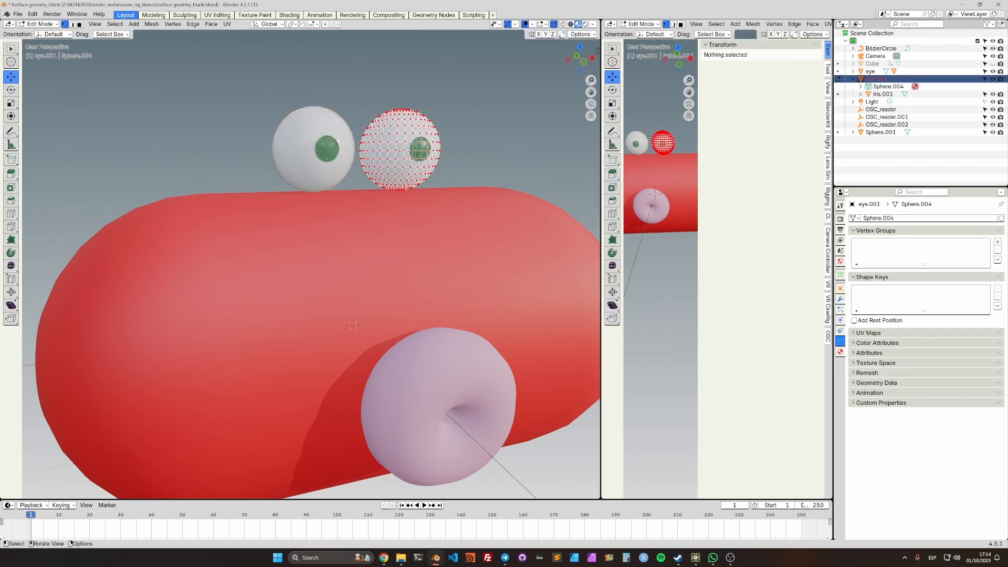
key("Tab")
left_click(327, 149)
key("Tab")
key("Tab")
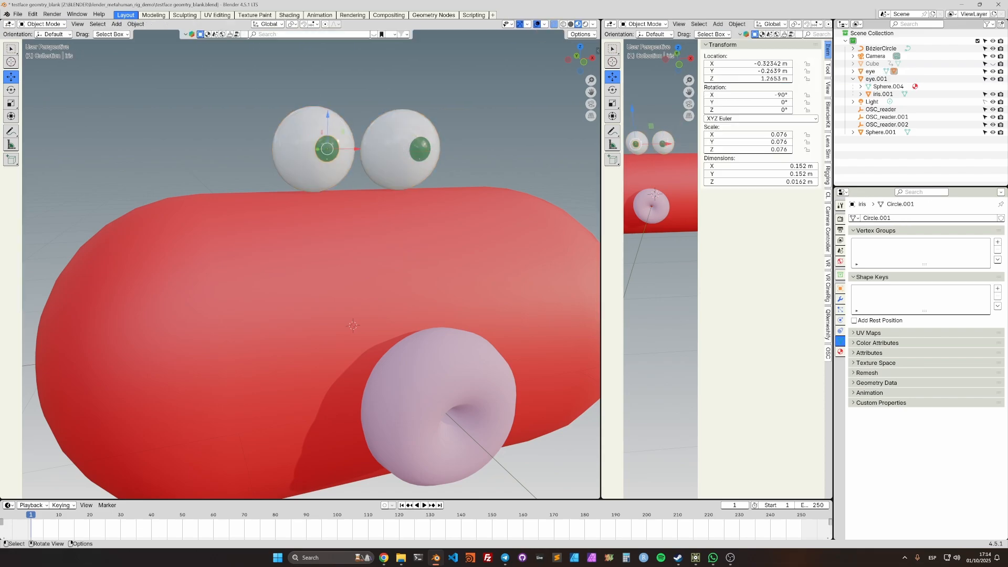
Move the top control point of the Bézier circle mouth up about 0.12 m in Edit Mode
scroll(398, 357, "down", 2)
left_click(398, 357)
middle_click_drag(398, 357, 369, 338)
scroll(378, 344, "up", 4)
scroll(378, 344, "down", 2)
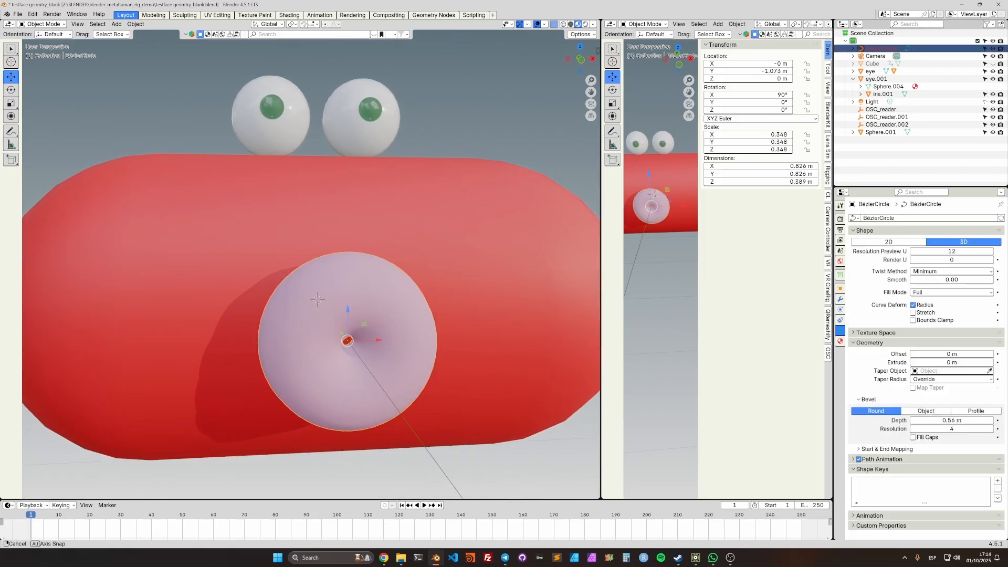
key("Tab")
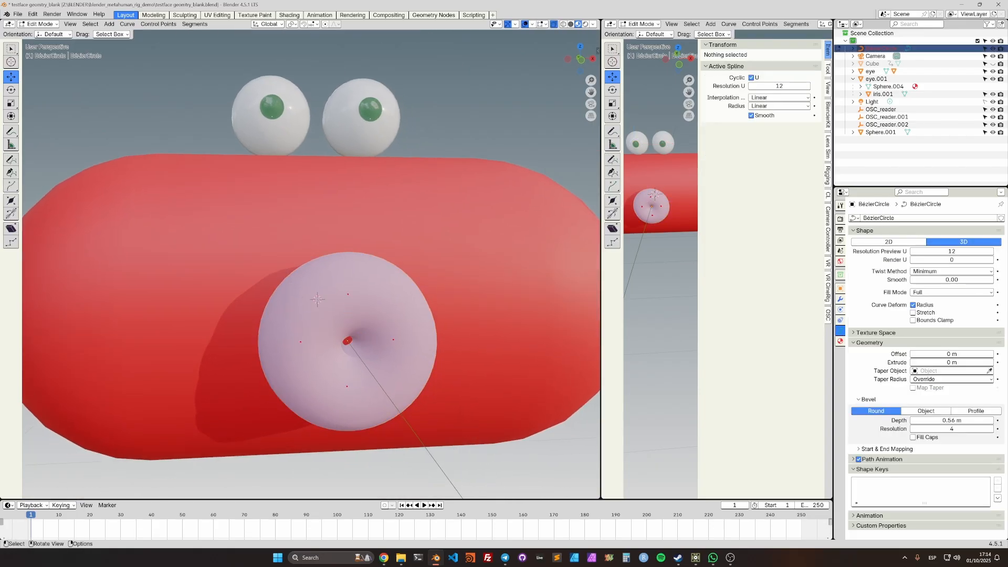
left_click(348, 294)
key("g")
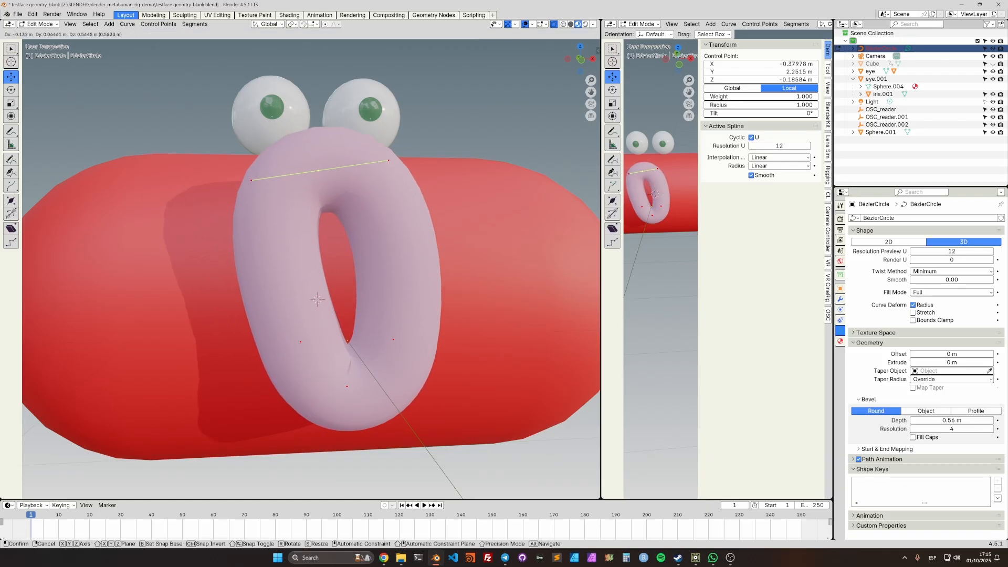
left_click(356, 268)
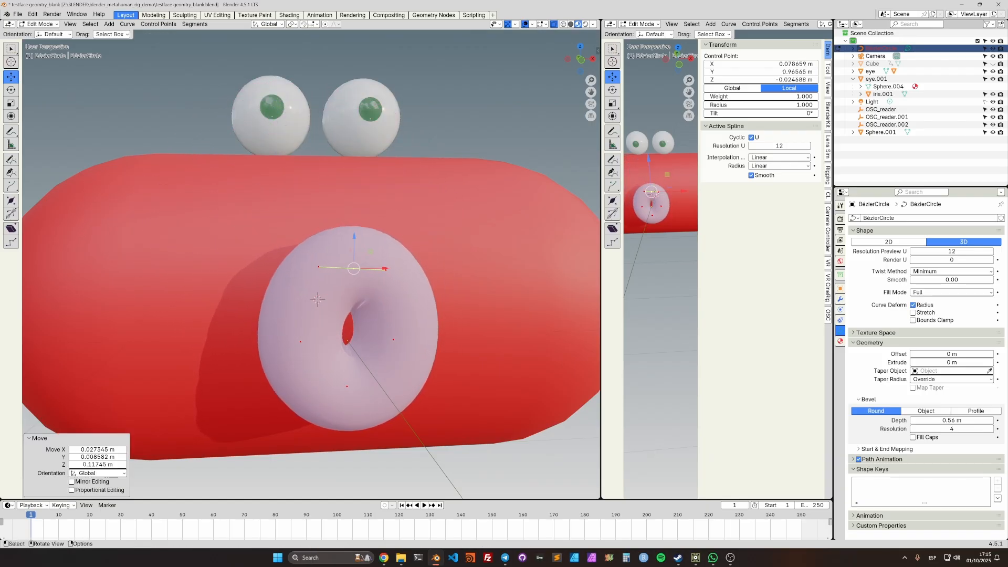
Undo the top control point's move and set the mouth curve's bevel depth to 0.5 m
key("ctrl+z")
middle_click_drag(315, 263, 343, 267, "shift")
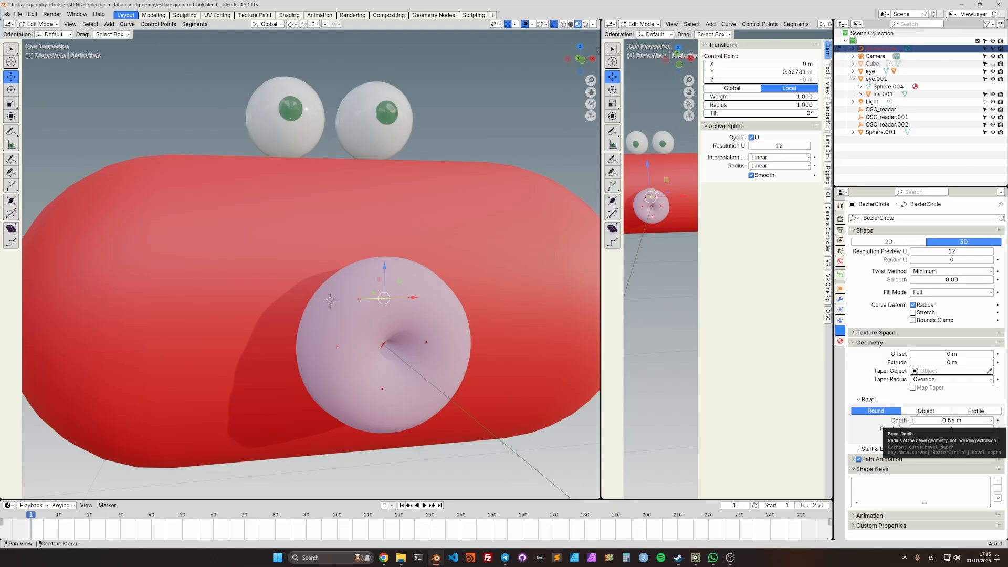
middle_click_drag(399, 294, 382, 287)
mouse_move(951, 420)
left_mouse_down()
mouse_move(928, 420)
mouse_move(944, 420)
left_mouse_up()
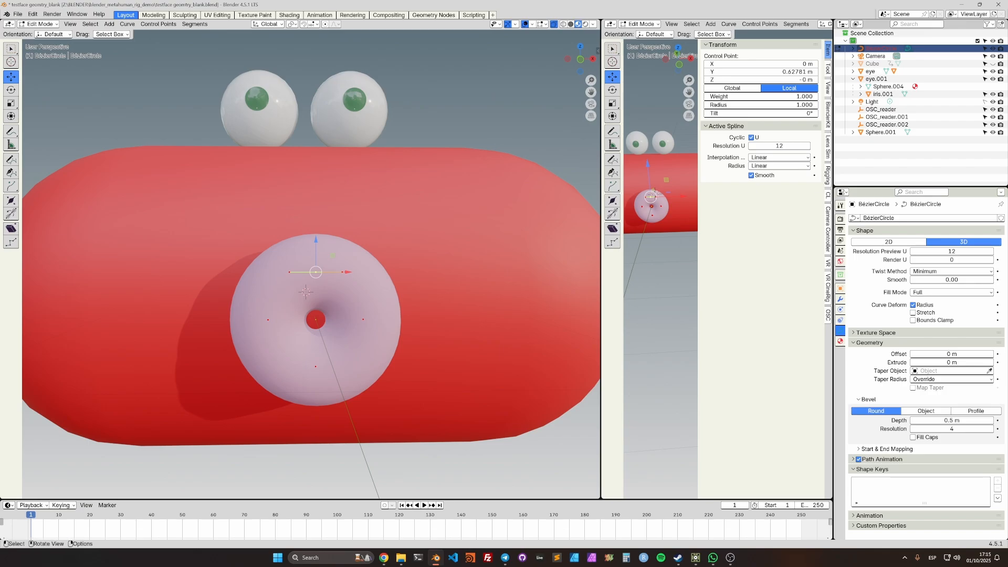
middle_click_drag(321, 294, 314, 294)
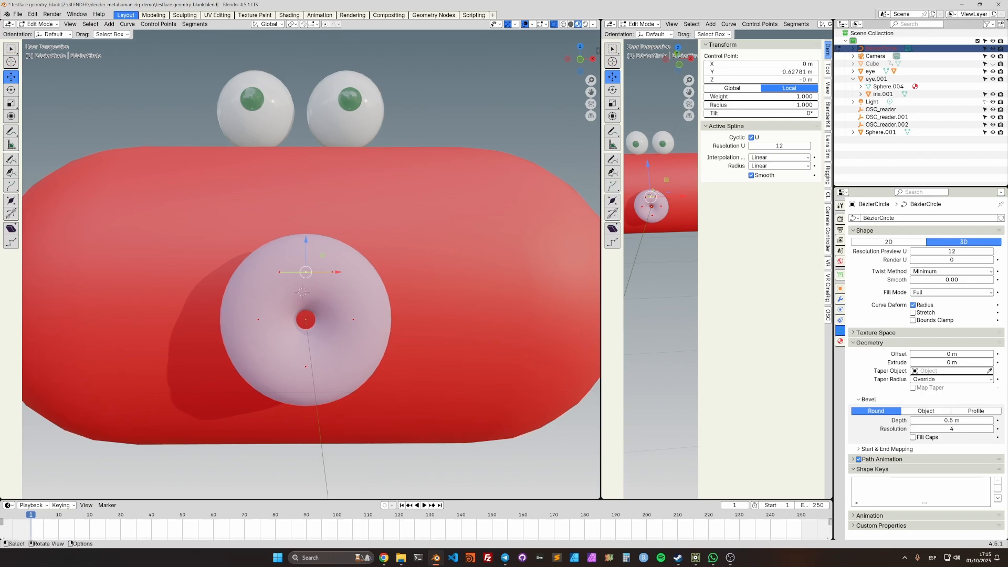
Deselect the mouth's control points, then start and stop OSC reception to check the incoming face-tracking channel values
key("alt+a")
key("n")
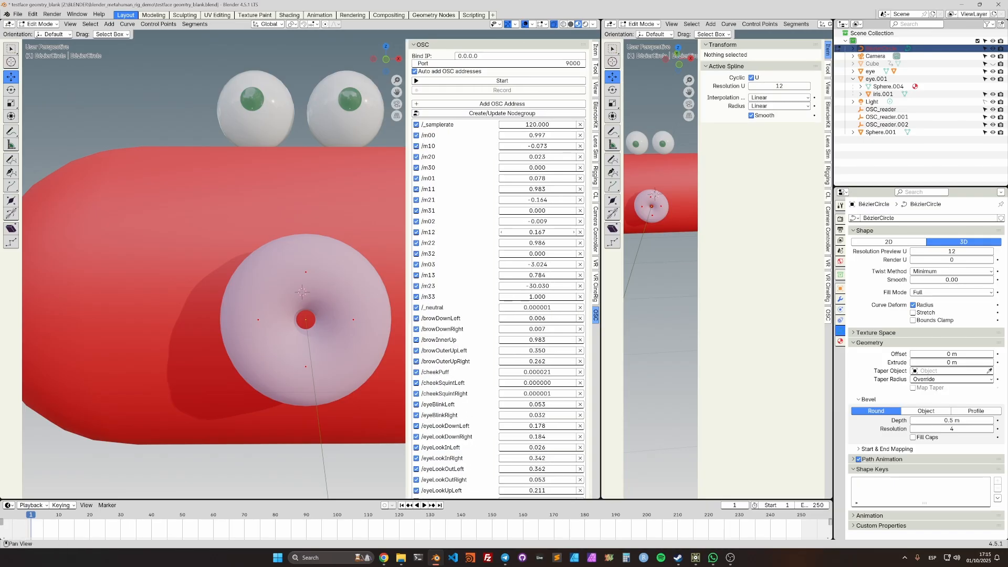
left_click(502, 81)
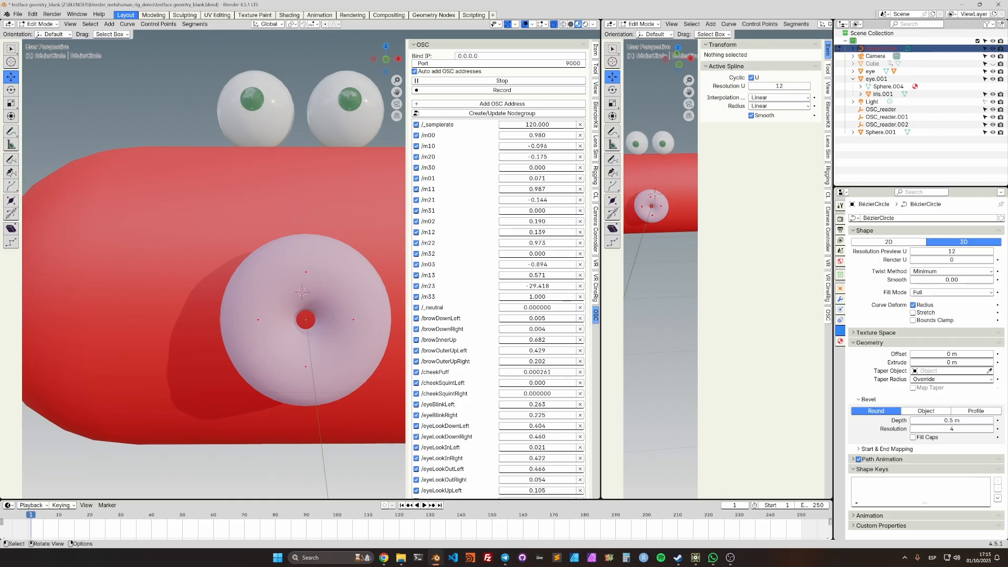
left_click(502, 81)
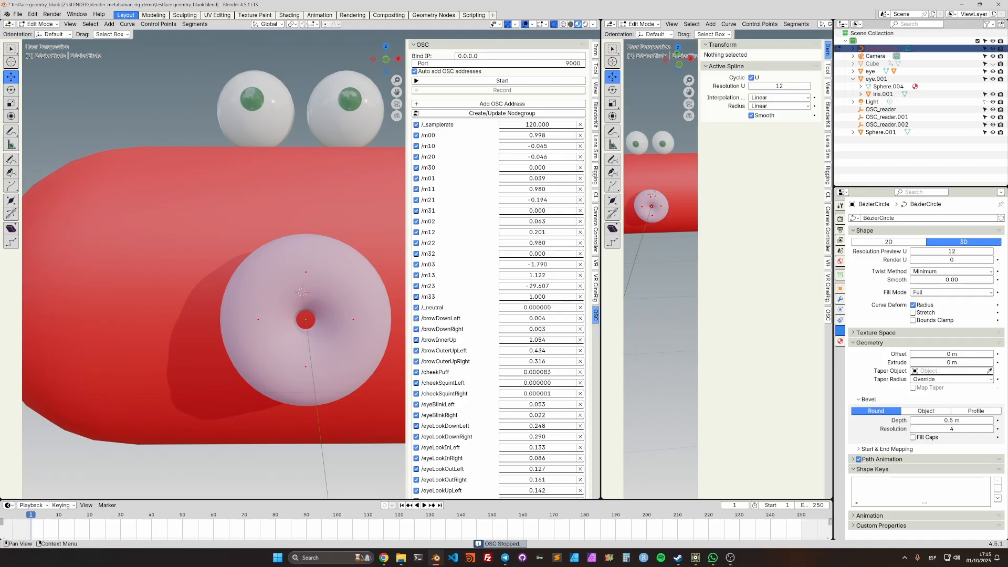
Return the mouth curve to Object Mode and add a Basis shape key plus a second one named OPENMOUTH
key("Tab")
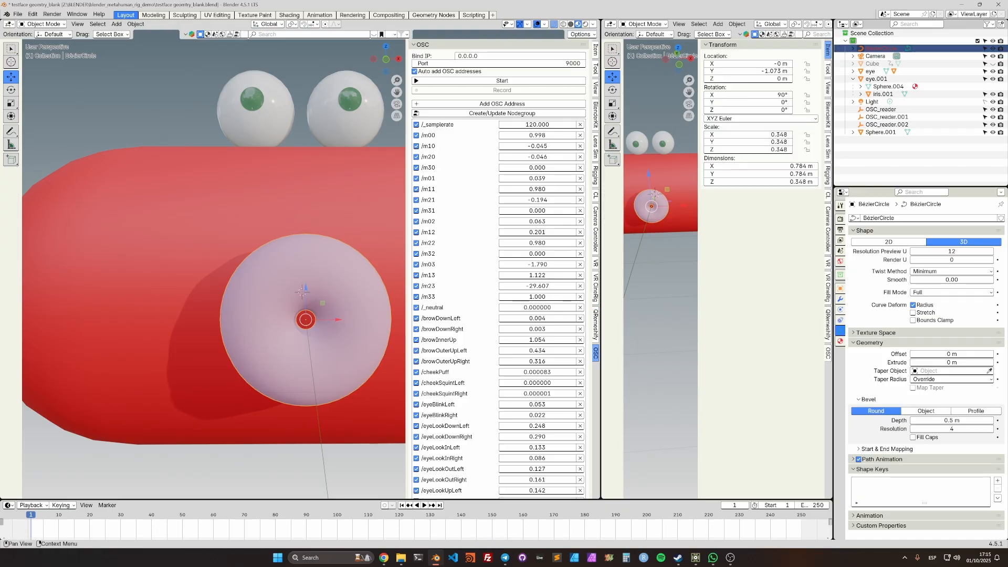
left_click(998, 481)
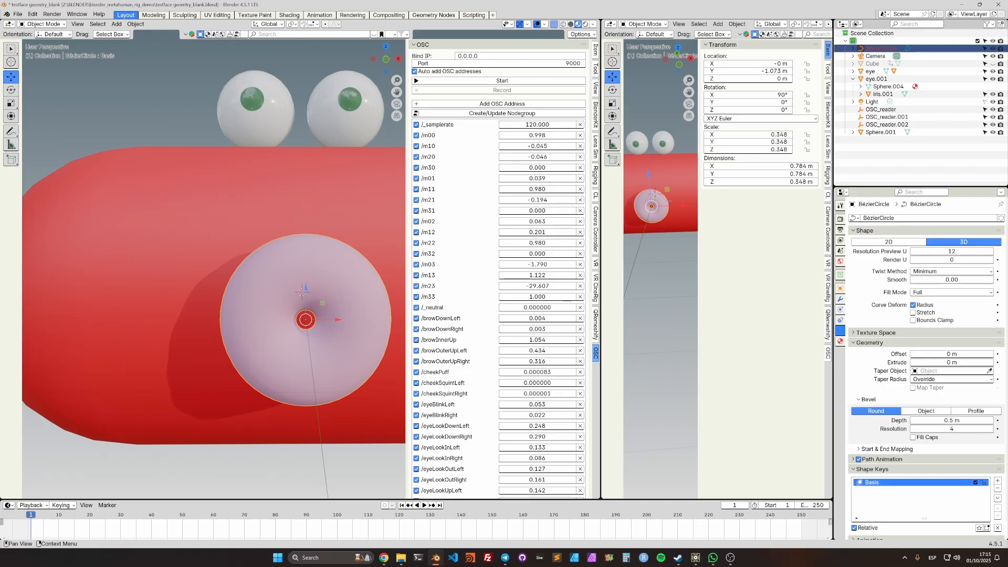
left_click(997, 481)
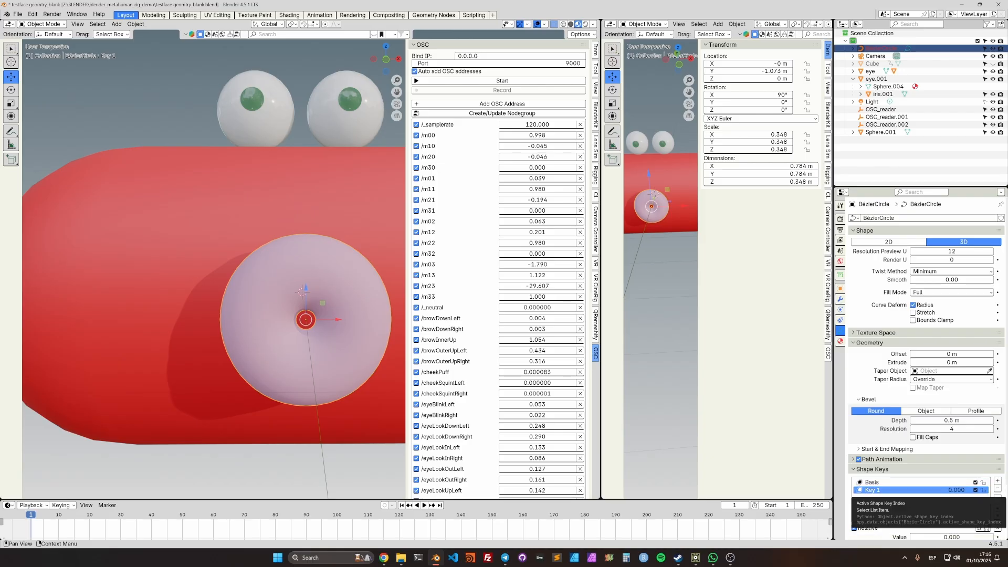
double_click(874, 490)
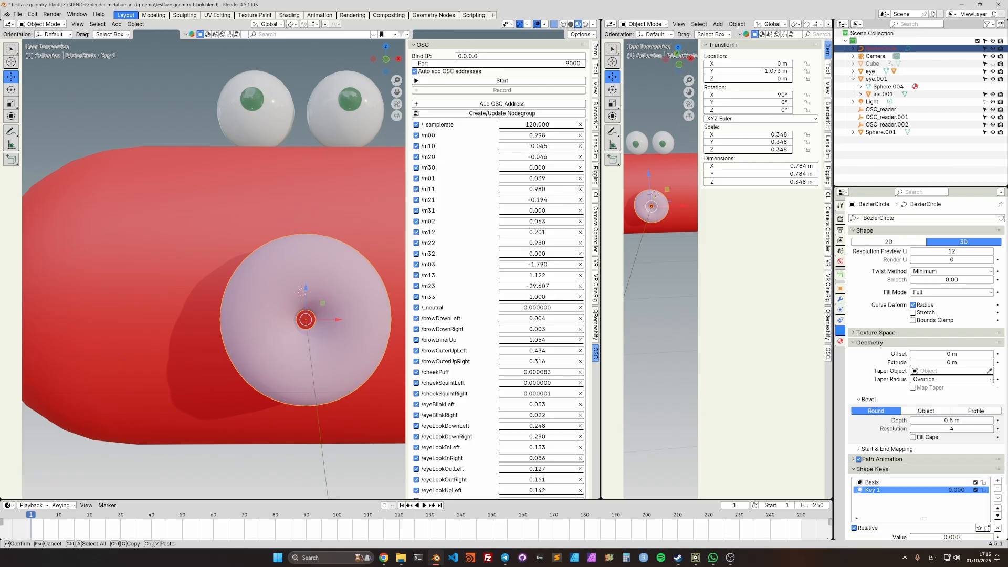
type("OPENMOUTH")
key("Return")
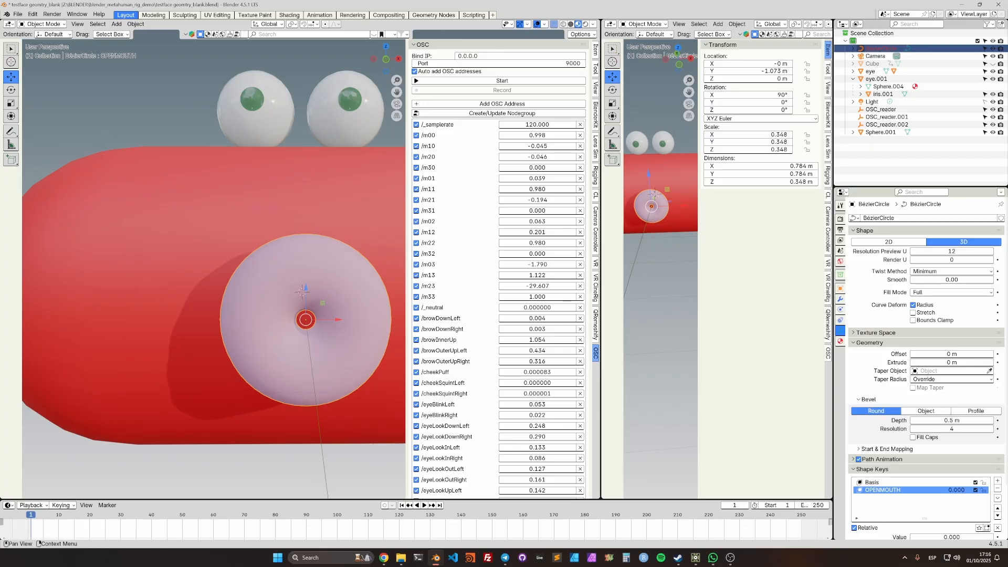
Set the OPENMOUTH shape key to 1.000 and scale all the mouth's control points by about 3.05 in Edit Mode
scroll(926, 368, "down", 3)
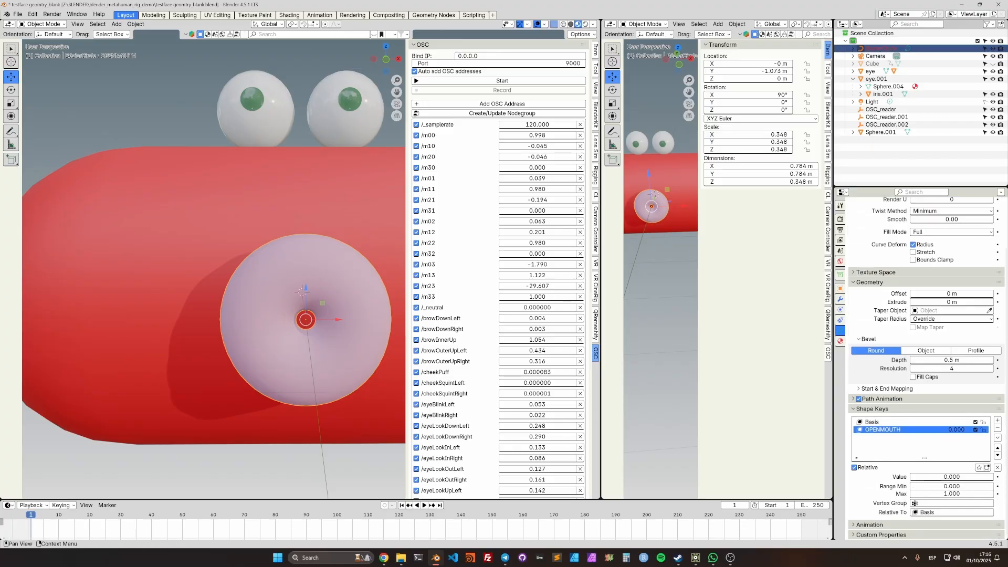
left_click_drag(918, 477, 999, 477)
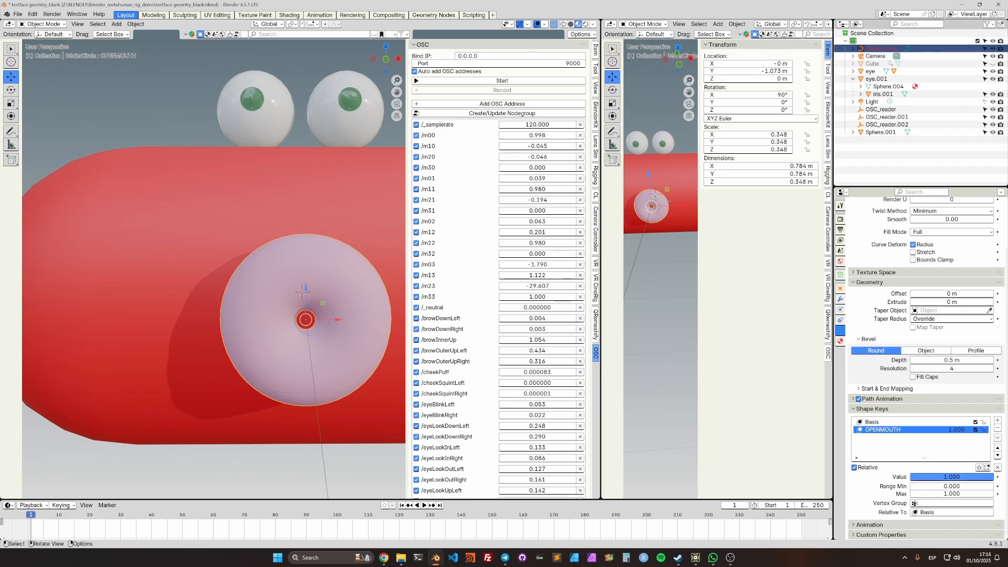
key("Tab")
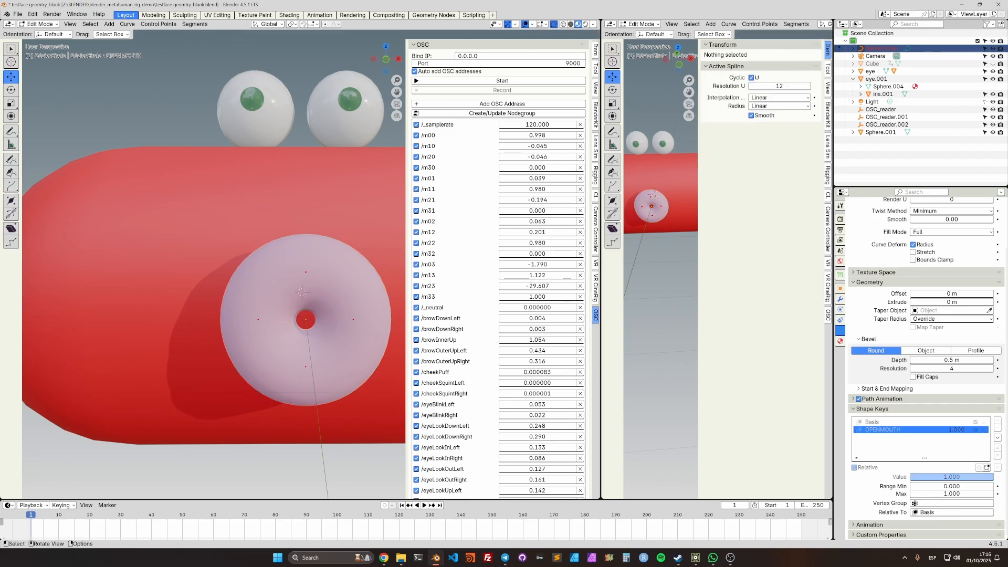
key("a")
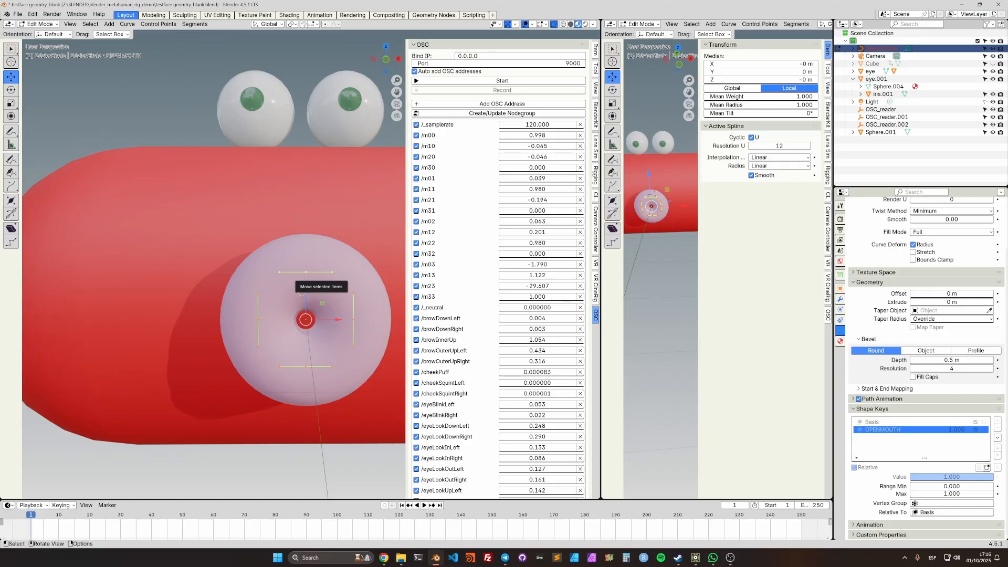
key("s")
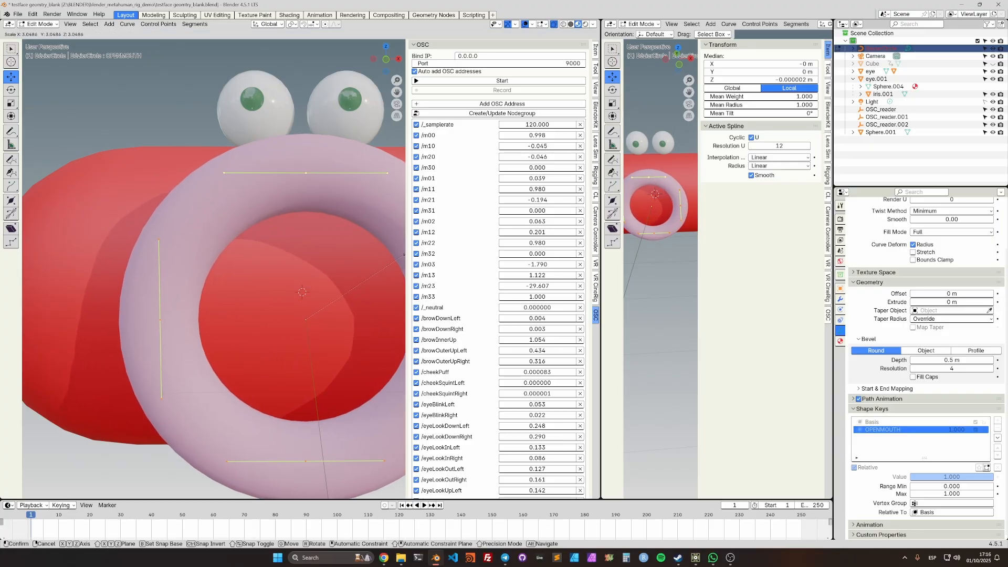
left_click(404, 255)
scroll(388, 258, "down", 4)
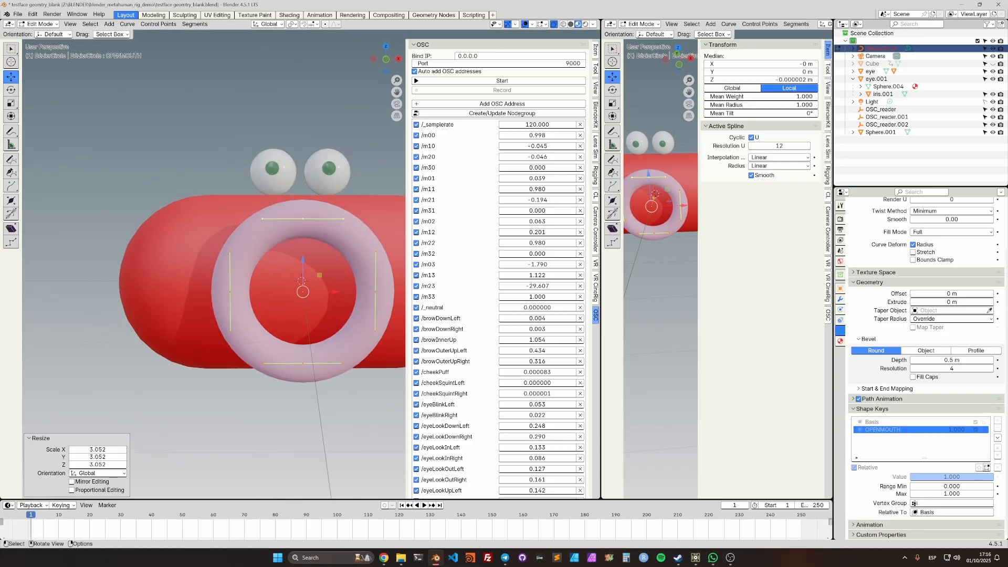
middle_click_drag(362, 263, 280, 295)
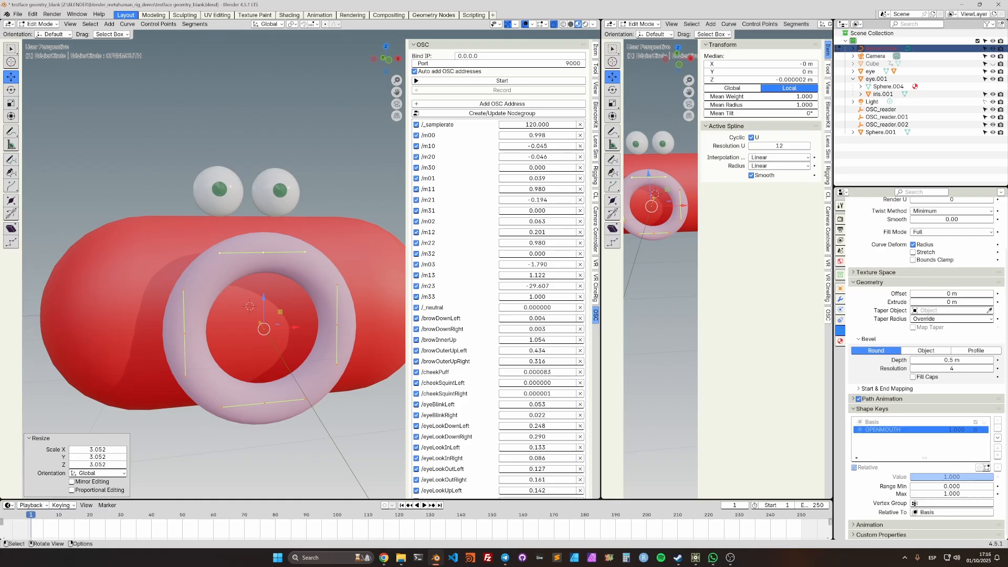
key("Tab")
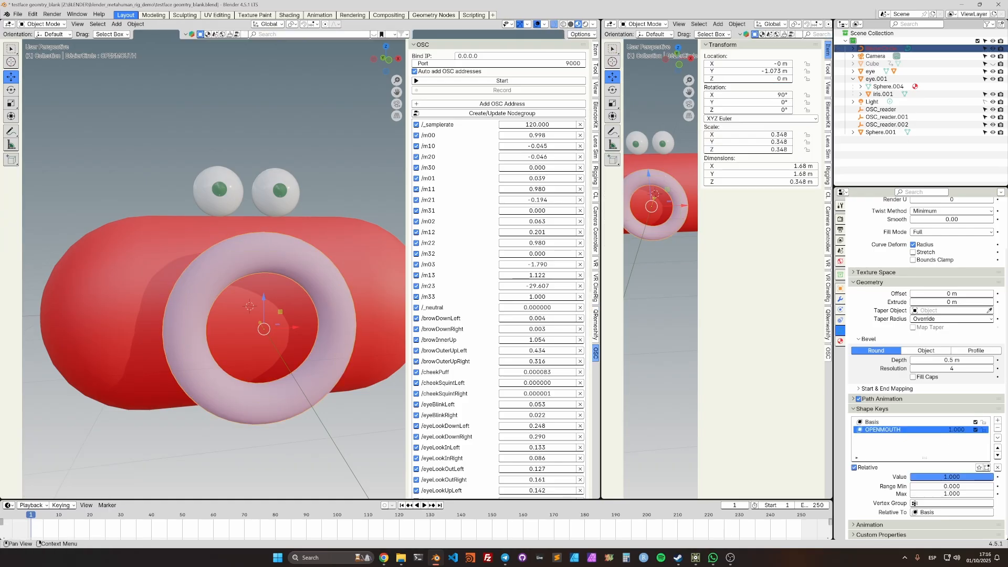
left_click_drag(952, 476, 994, 477)
Switch to TouchDesigner and examine the jaw and mouth channels in the merge1 face-tracking list for one that follows mouth opening
left_click(695, 557)
scroll(632, 279, "down", 2)
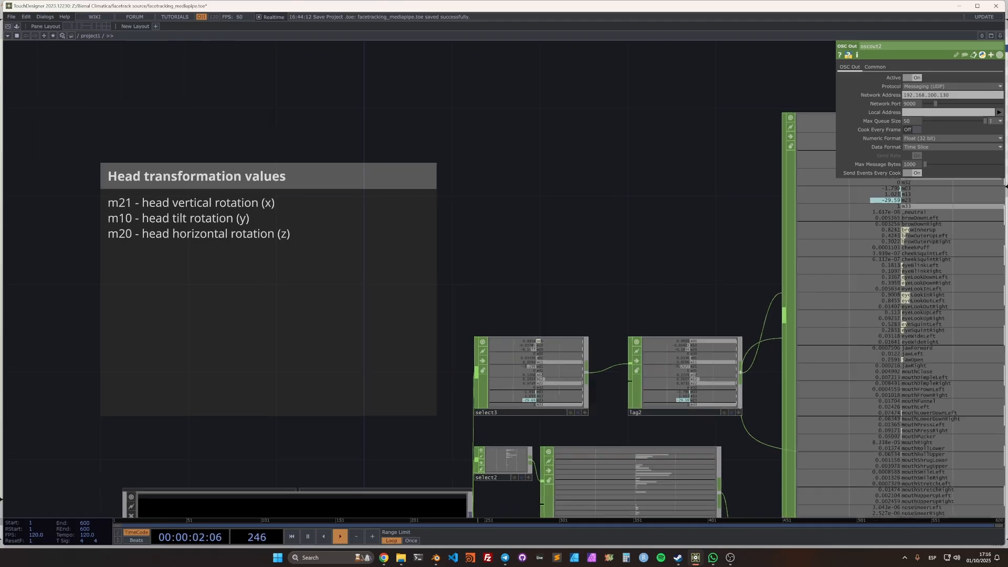
left_click_drag(632, 279, 320, 230)
scroll(586, 301, "up", 4)
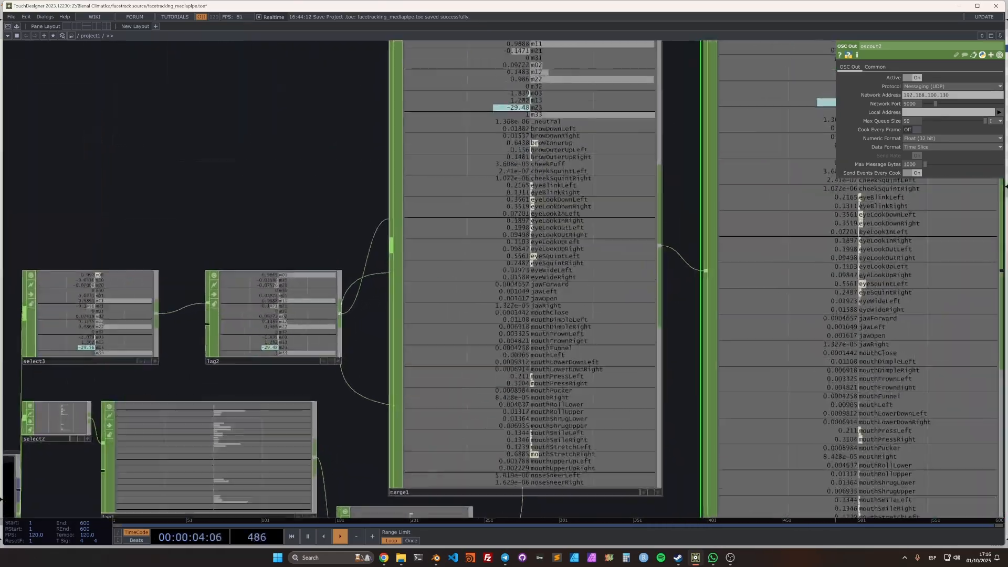
scroll(587, 301, "down", 2)
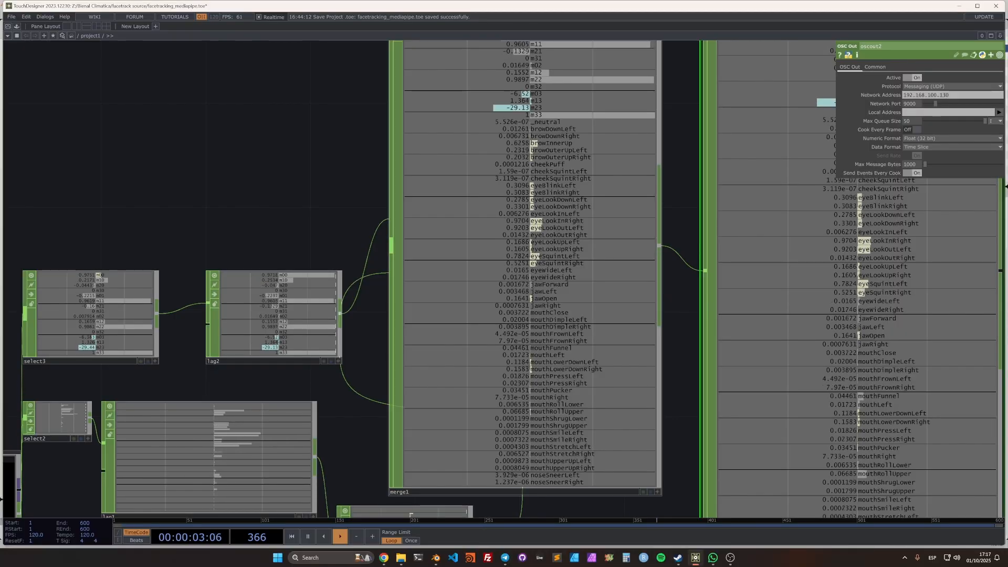
scroll(555, 280, "up", 2)
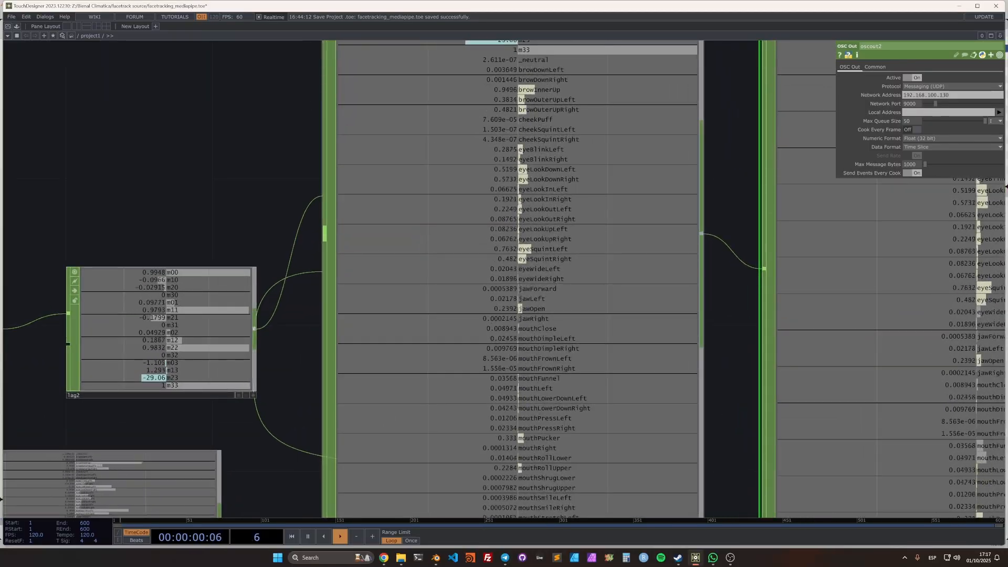
scroll(555, 280, "down", 2)
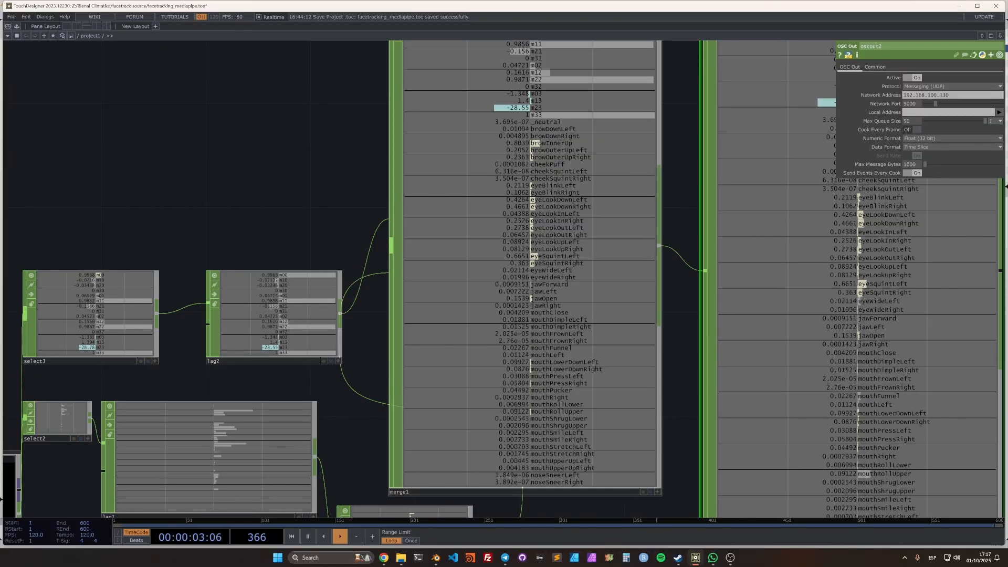
scroll(547, 300, "up", 2)
scroll(538, 296, "up", 2)
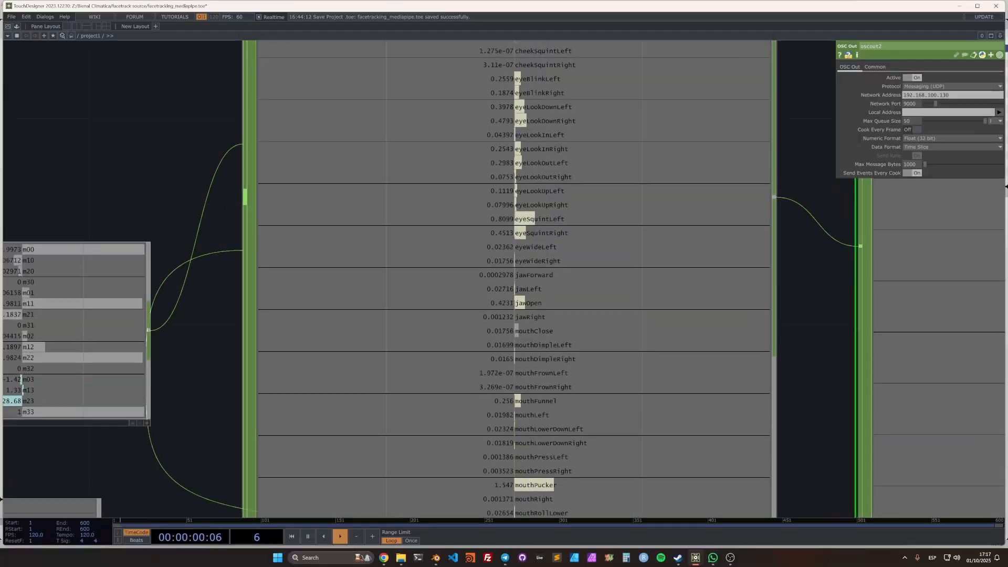
scroll(535, 302, "down", 2)
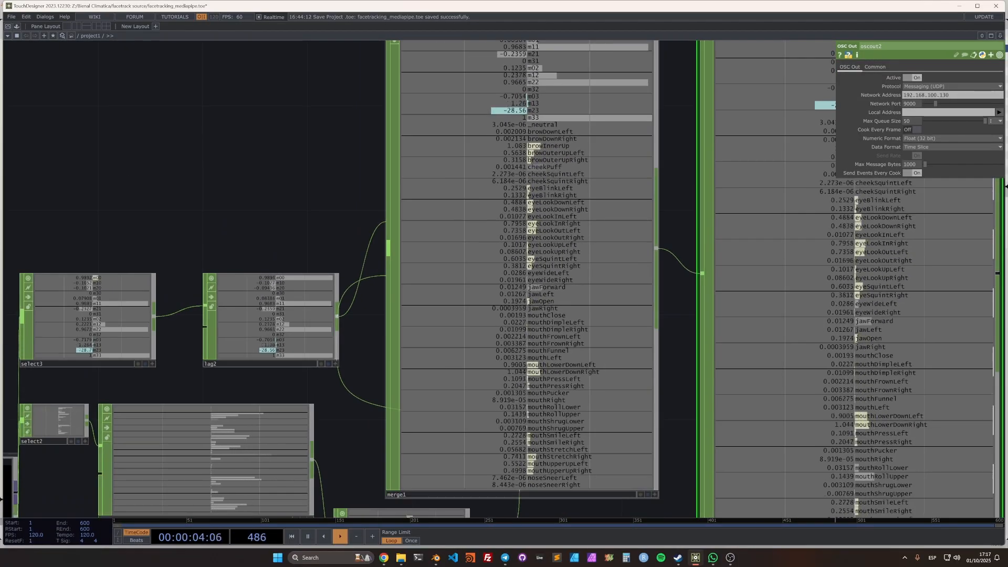
scroll(554, 309, "up", 1)
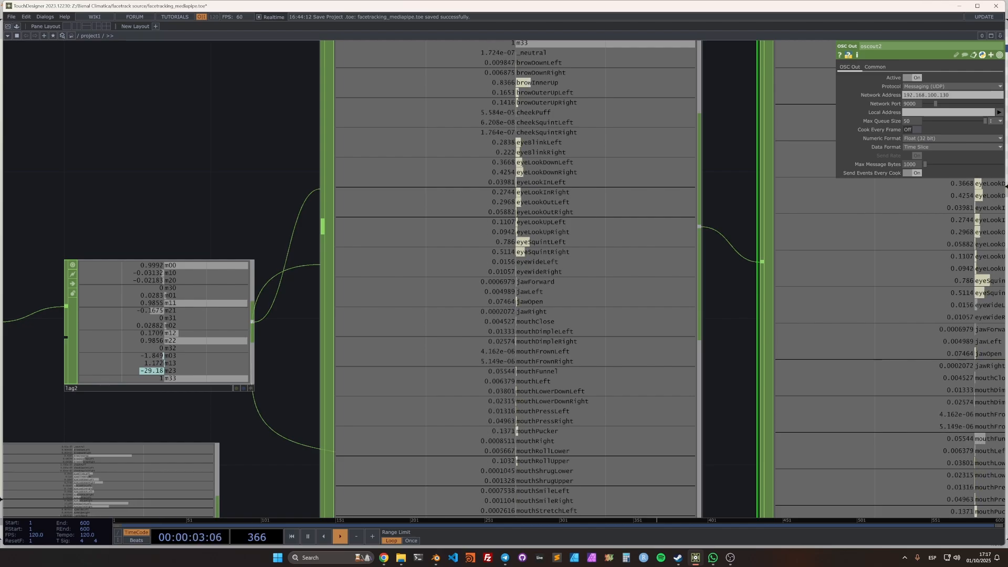
Switch back to Blender and drive the OPENMOUTH shape key's value with a driver copied from the /jawOpen OSC channel
key("alt+Tab")
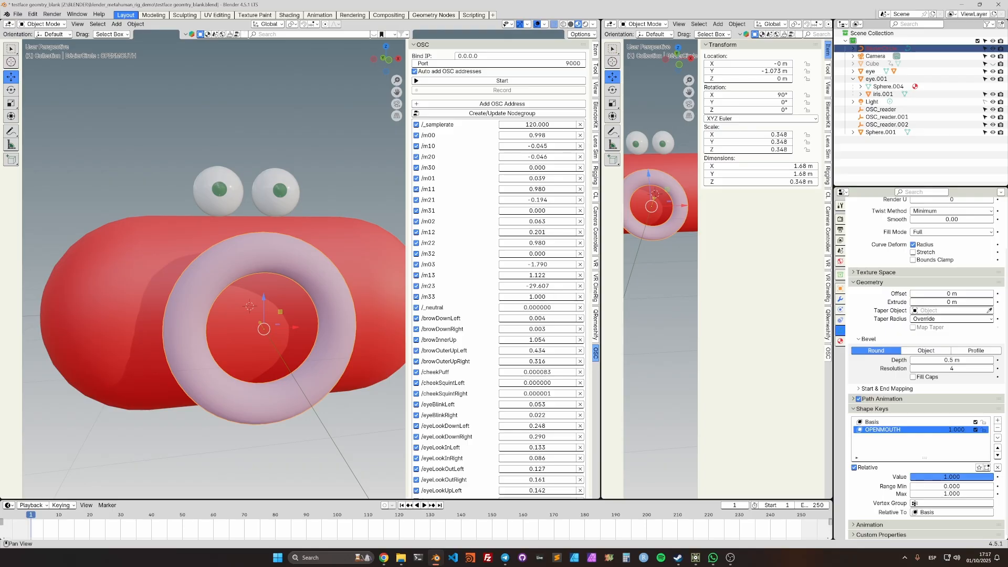
scroll(498, 268, "down", 8)
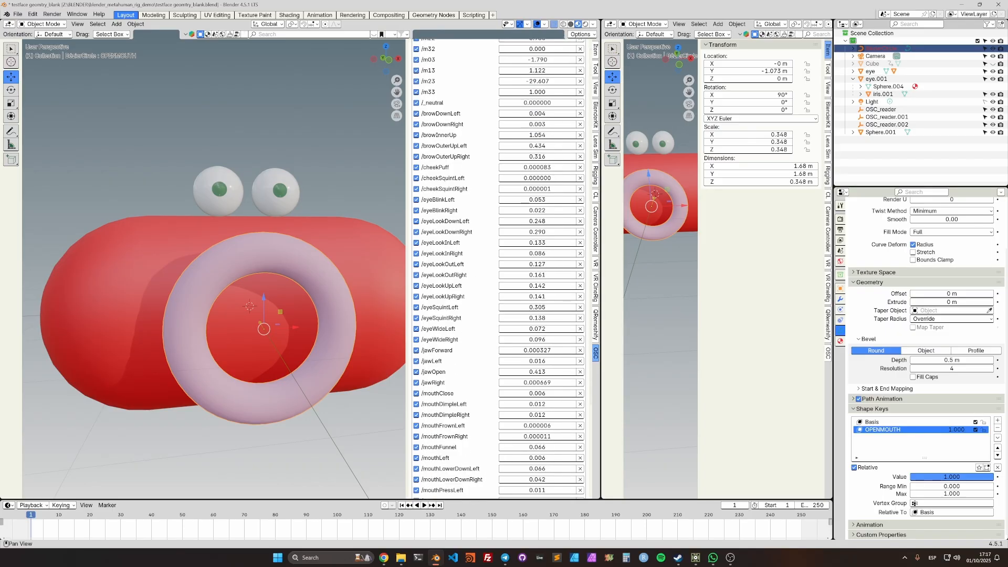
scroll(499, 267, "down", 1)
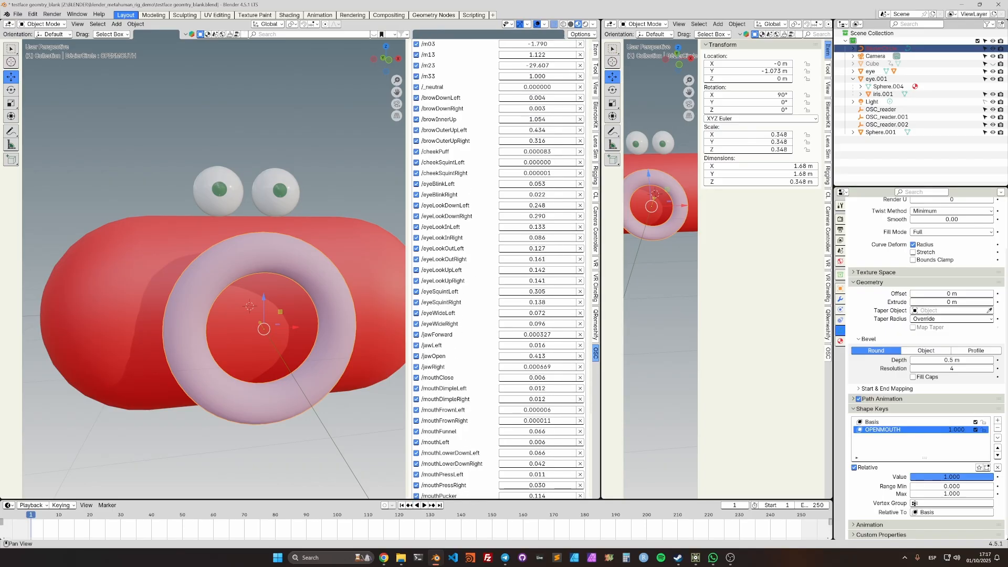
right_click(525, 355)
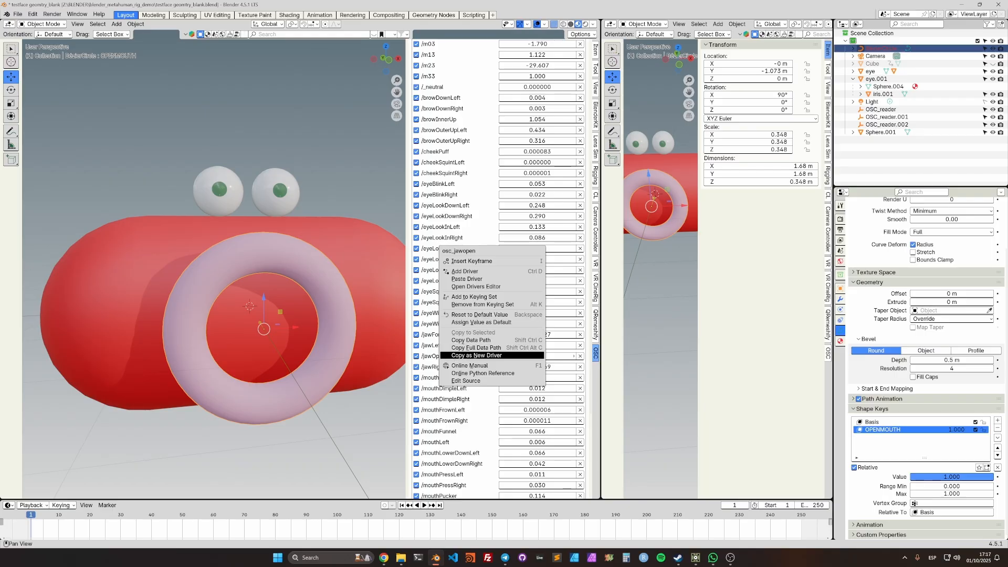
left_click(475, 356)
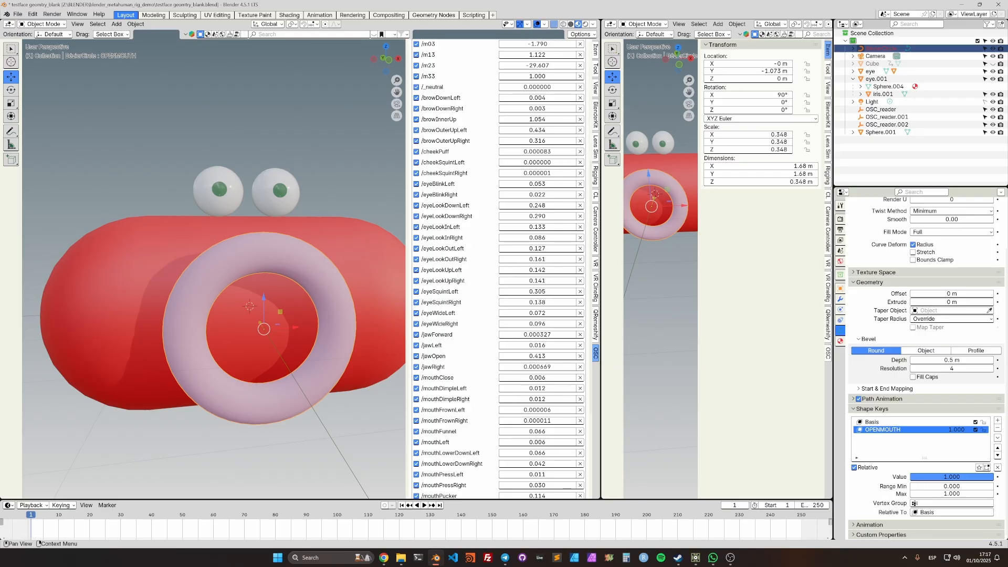
right_click(952, 477)
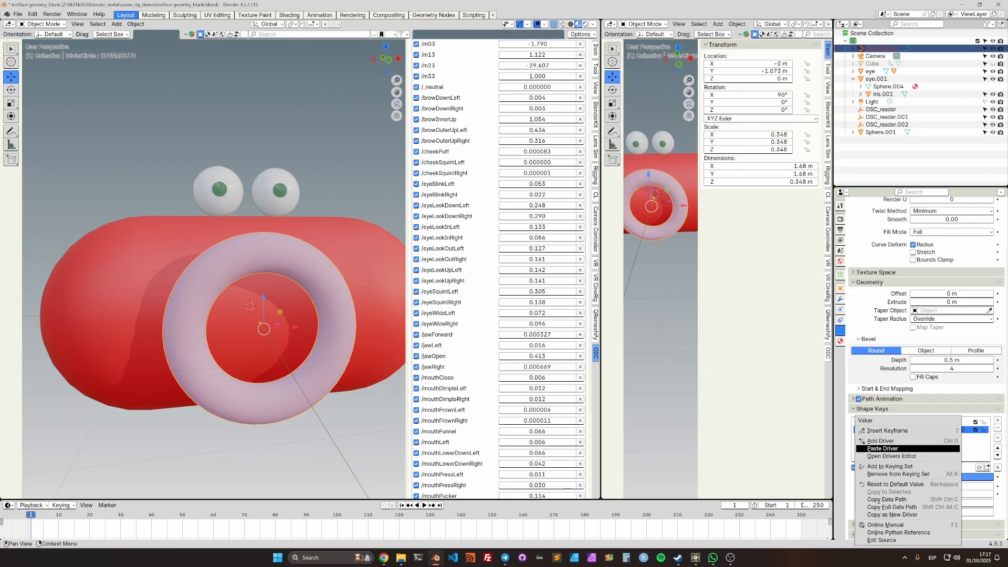
left_click(887, 449)
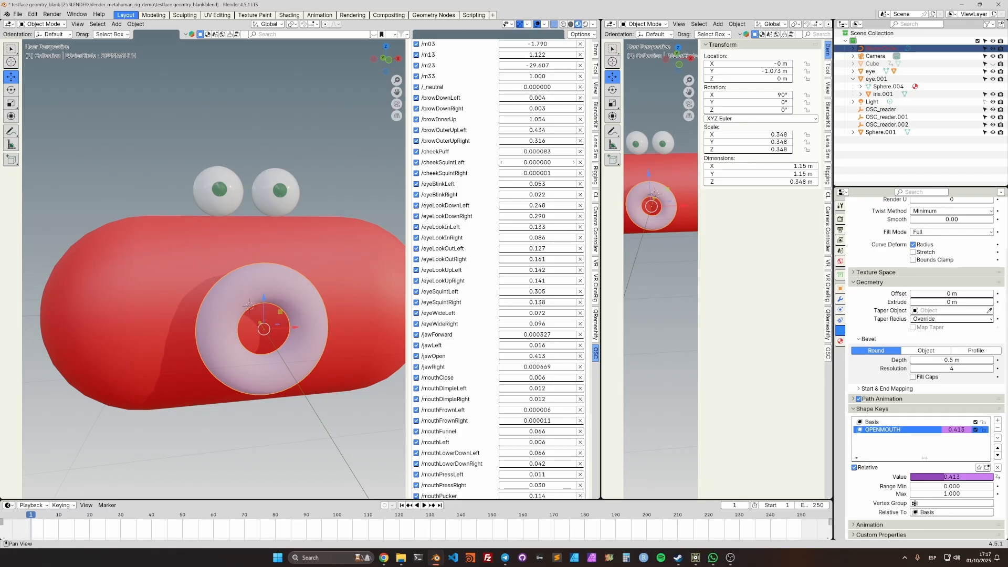
scroll(499, 267, "up", 10)
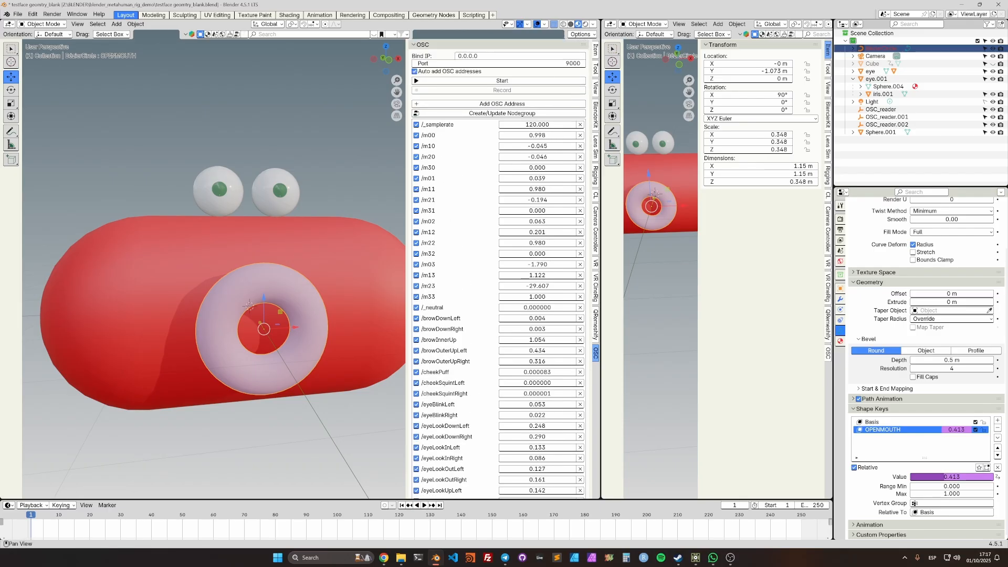
Start OSC reception to test the driven OPENMOUTH shape key live on the mouth, and stop it again
left_click(502, 81)
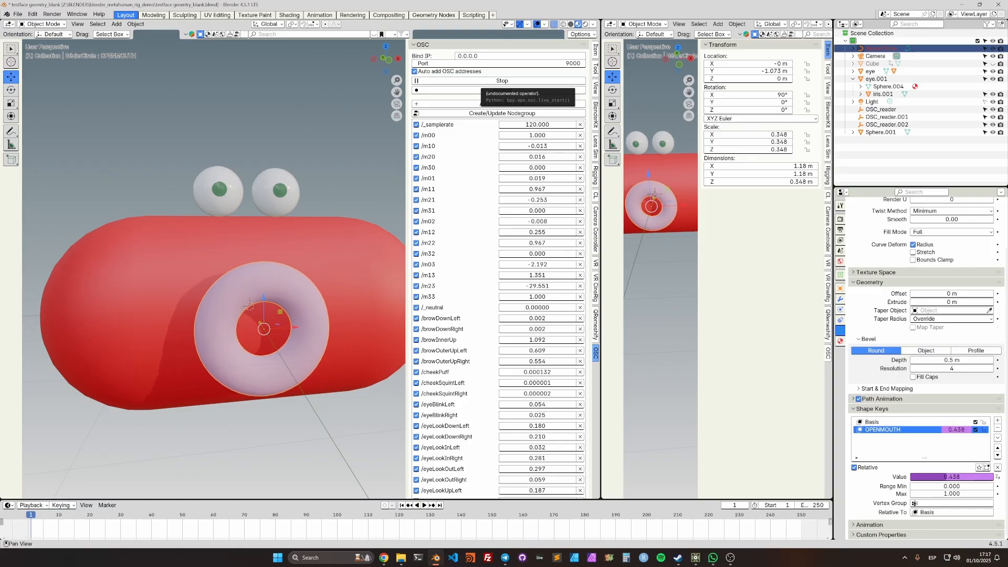
left_click(483, 81)
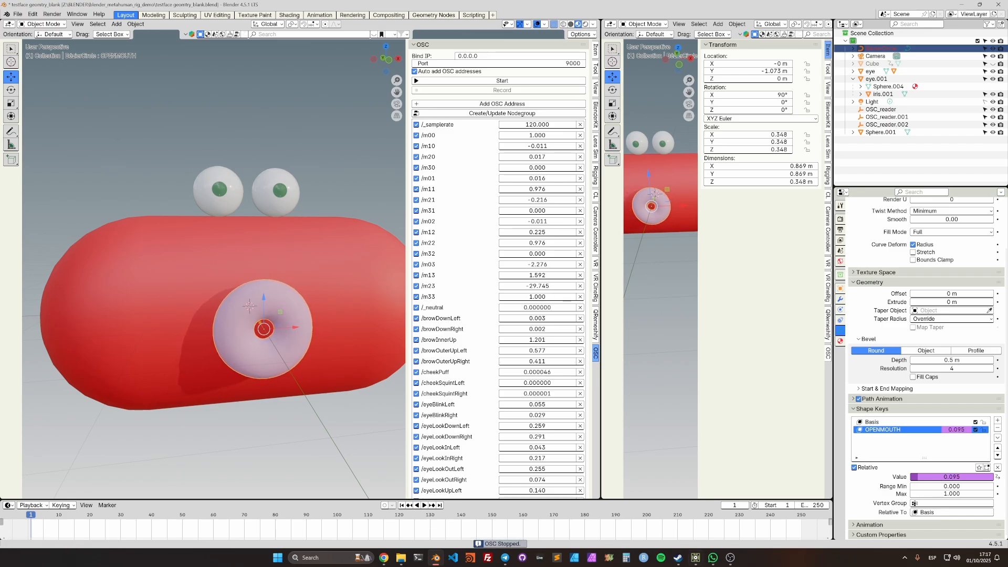
Switch to TouchDesigner and examine the face_tracking landmarks and the mouth channels in merge1 for one that follows puckered lips
left_click(696, 558)
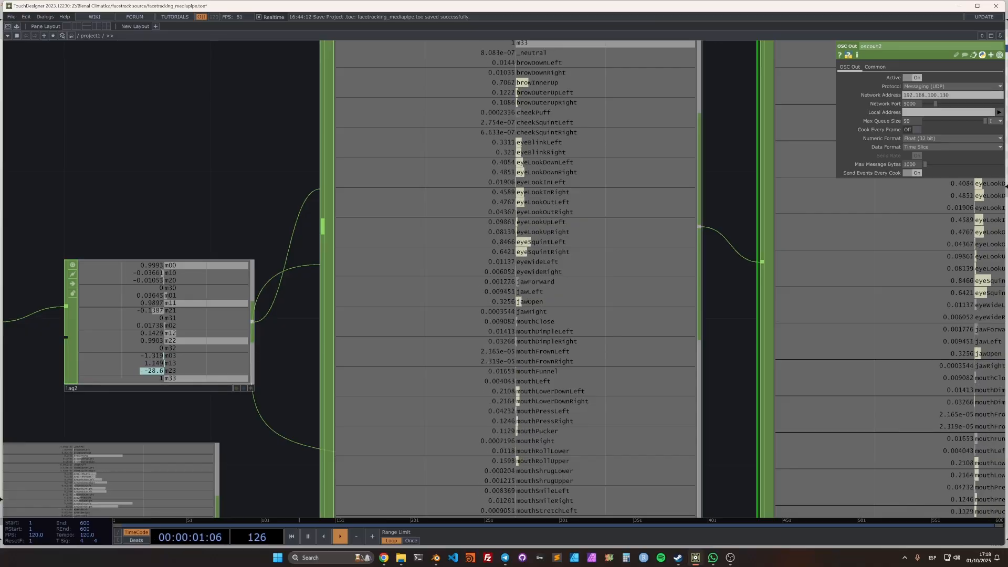
scroll(337, 376, "down", 5)
left_click_drag(312, 378, 669, 242)
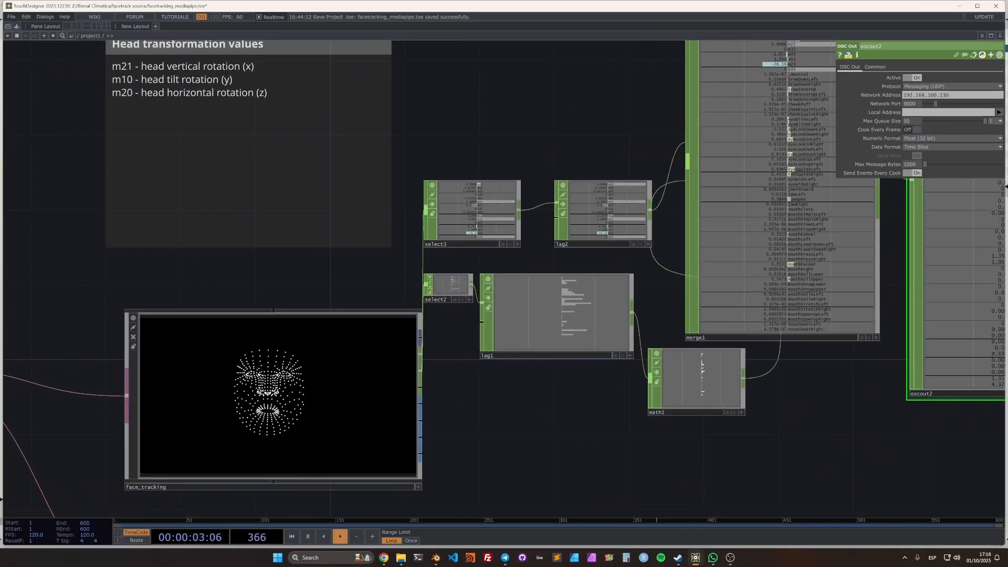
scroll(258, 332, "up", 4)
scroll(307, 261, "down", 2)
left_click_drag(308, 262, 392, 220)
scroll(352, 335, "up", 4)
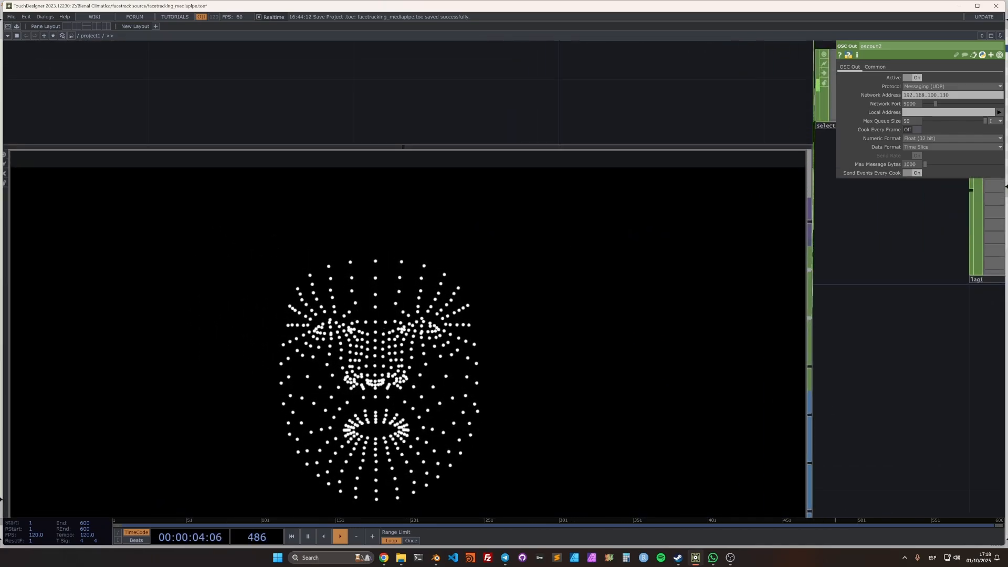
scroll(365, 328, "down", 4)
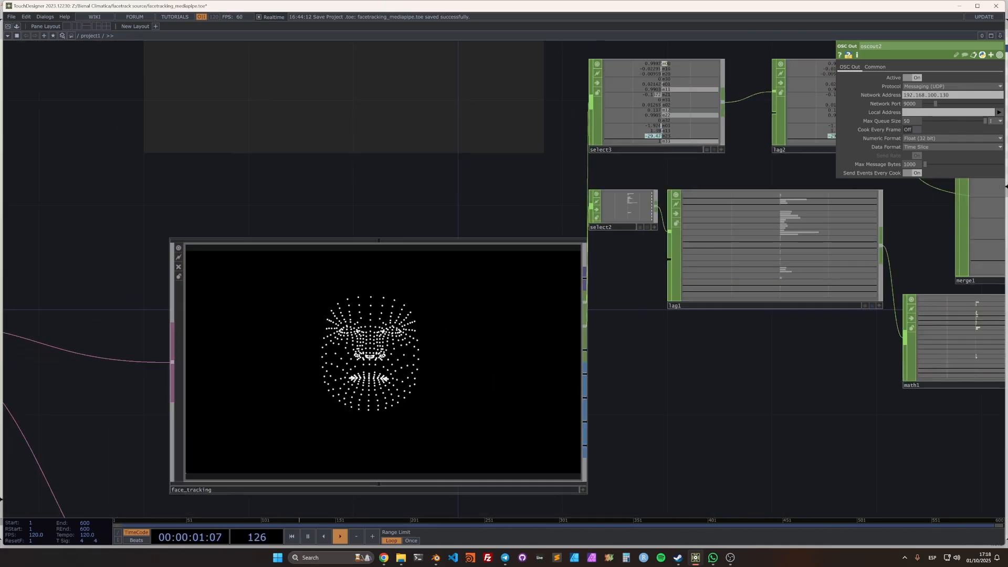
scroll(349, 341, "down", 2)
left_click_drag(619, 341, 434, 385)
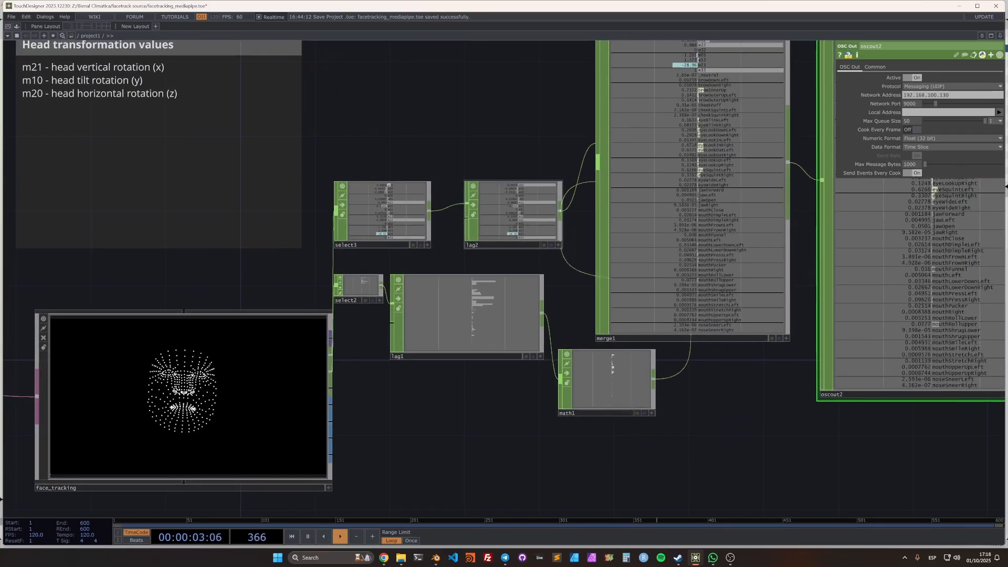
scroll(525, 242, "up", 3)
left_click_drag(531, 268, 407, 386)
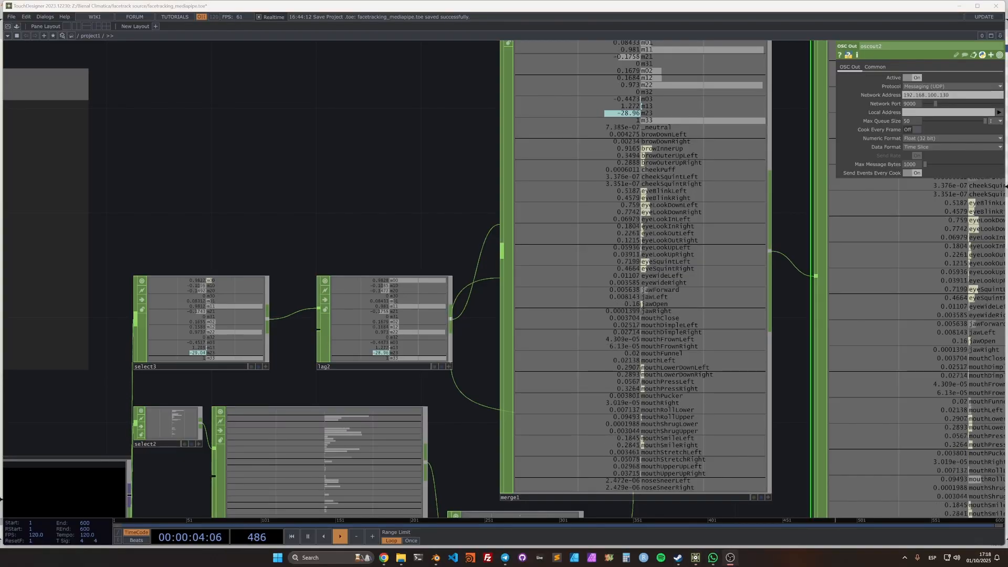
Switch back to Blender and add a third shape key named KISS to the mouth curve
left_click(435, 557)
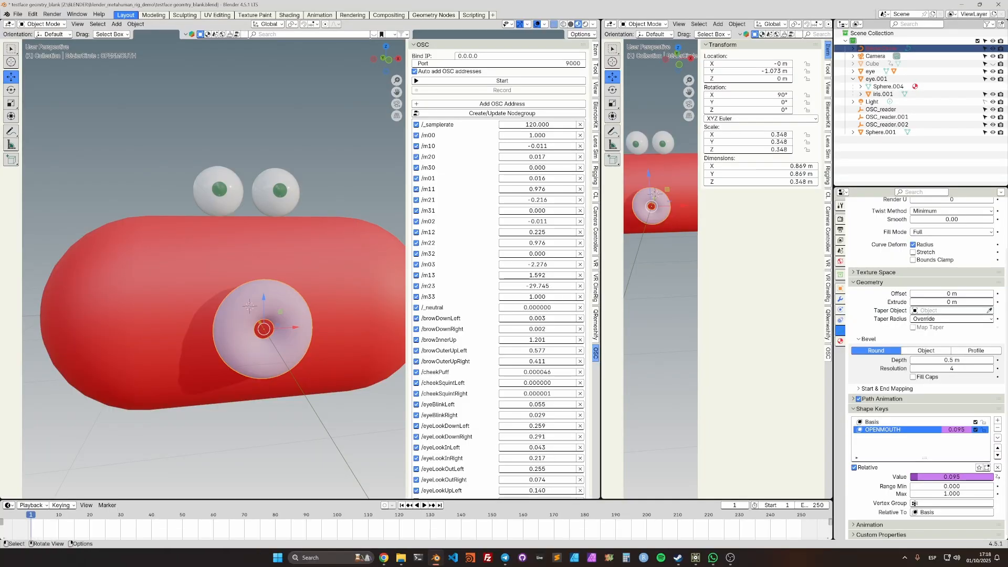
middle_click_drag(263, 315, 262, 300)
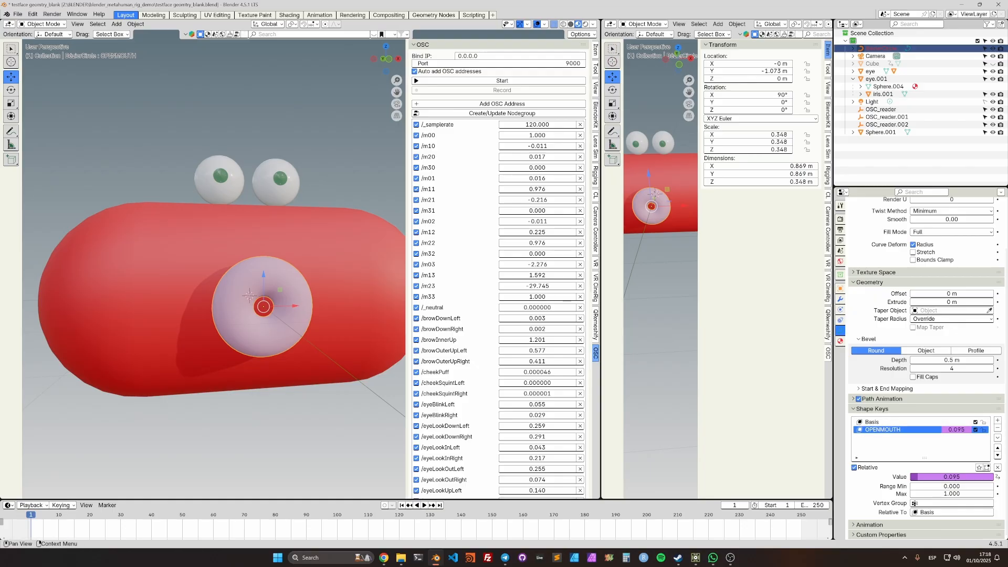
left_click(998, 421)
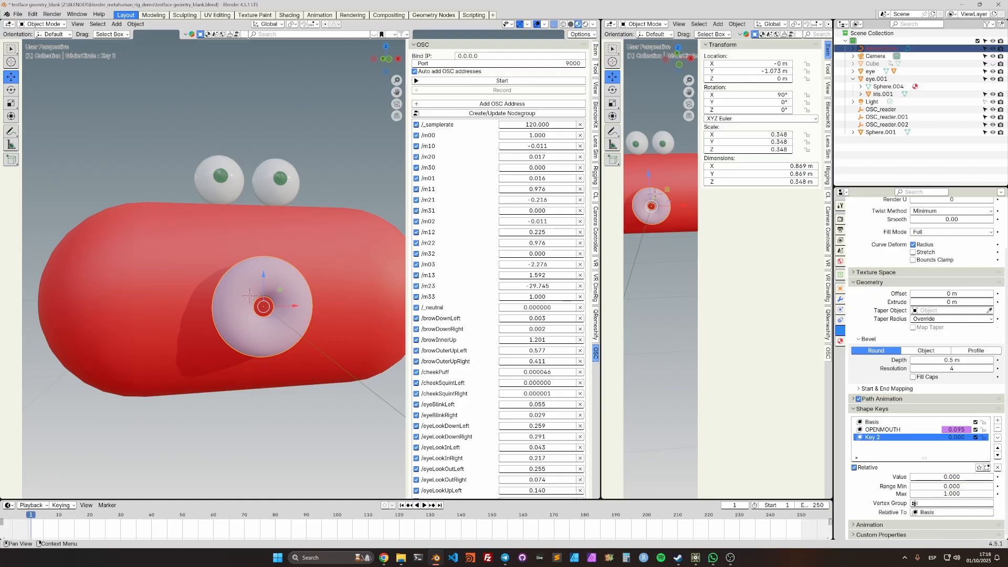
double_click(873, 437)
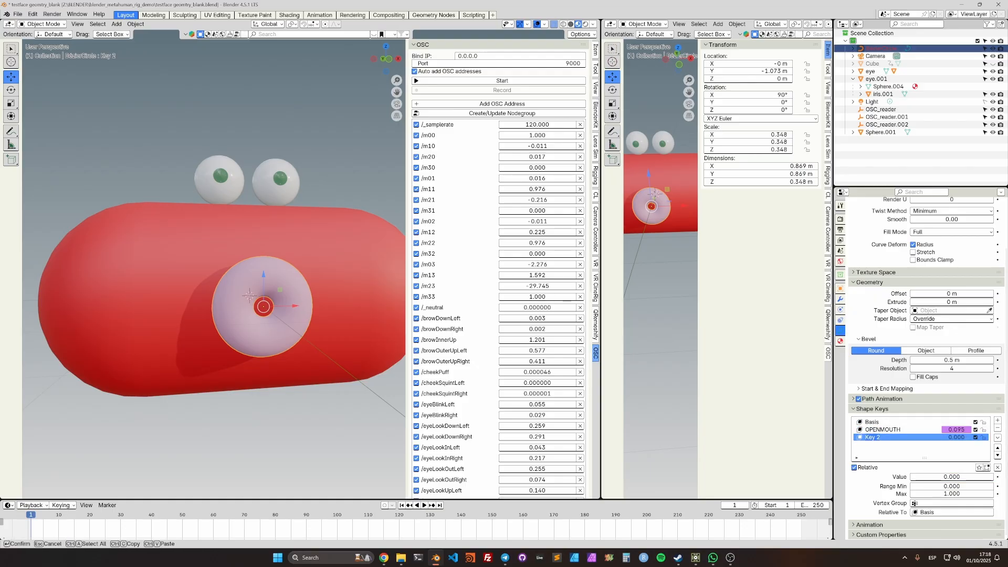
type("KISS")
key("Return")
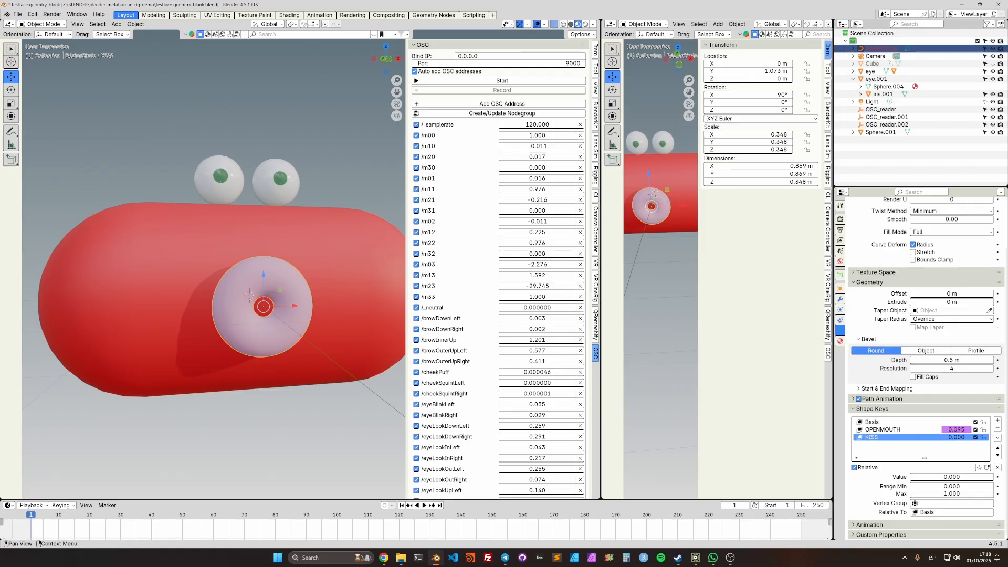
Set the KISS shape key to 1.000 and, in Edit Mode, move the mouth's top control point up about 0.35 m and its bottom one down
left_click_drag(916, 477, 993, 478)
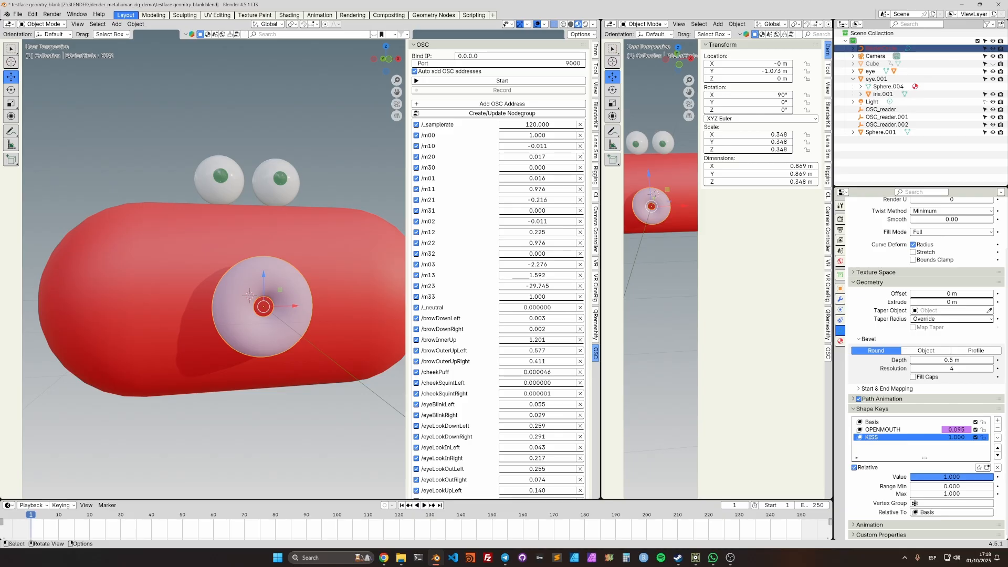
key("Tab")
left_click(264, 282)
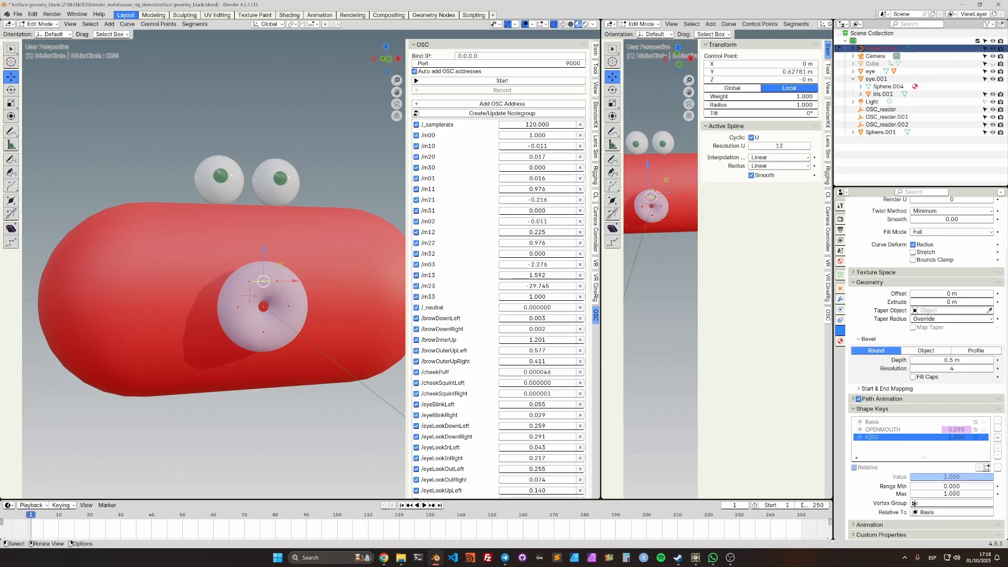
left_click_drag(263, 249, 263, 192)
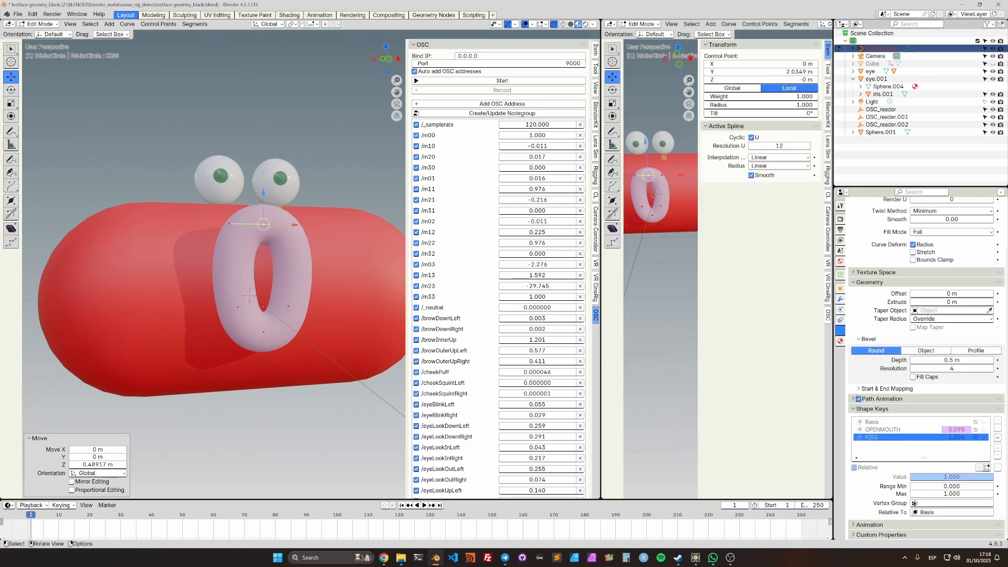
left_click(263, 332)
left_click_drag(263, 300, 263, 336)
left_click(264, 224)
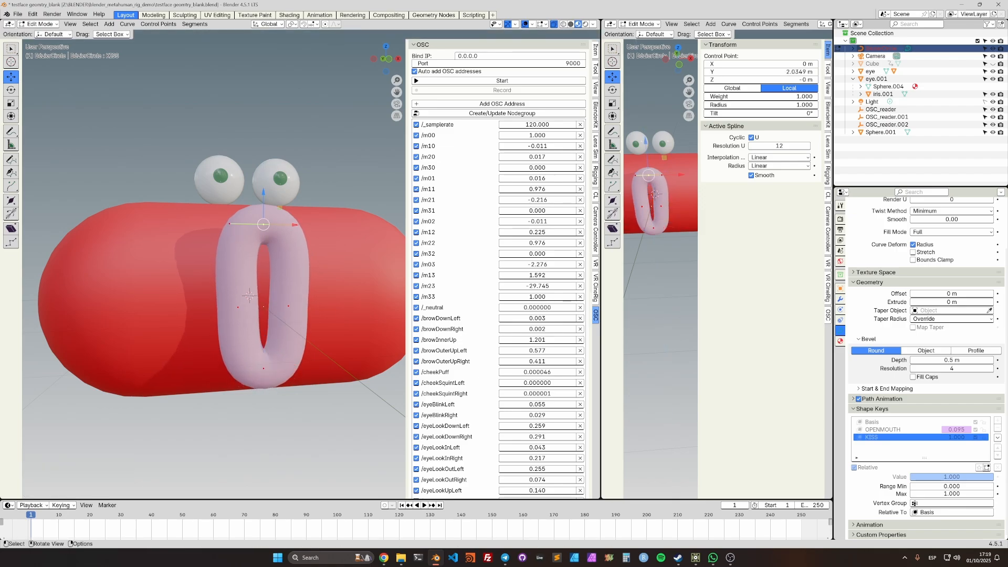
left_click_drag(264, 198, 264, 214)
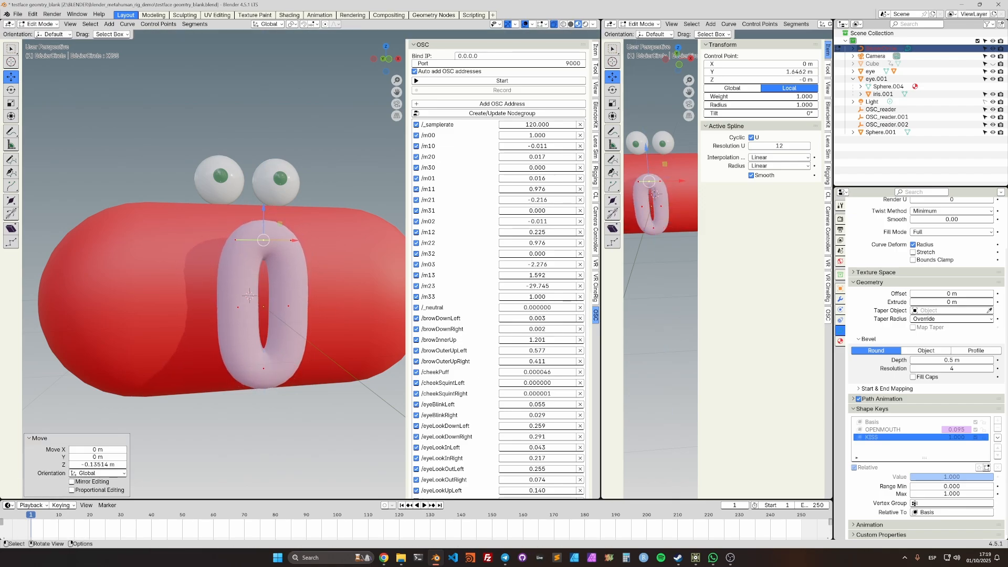
key("Tab")
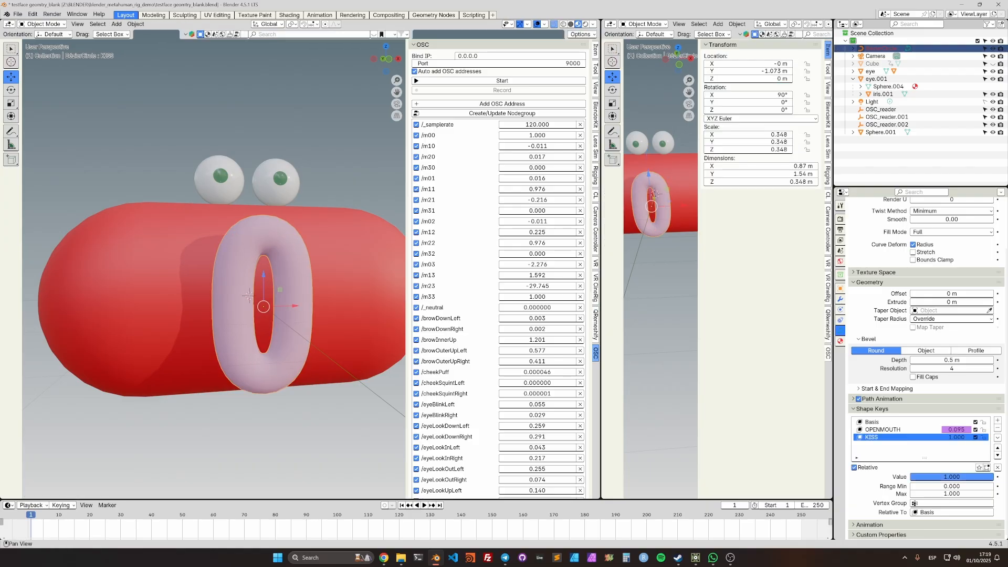
Drive the KISS shape key's value with a new driver copied from the /mouthPucker OSC channel
scroll(498, 267, "down", 10)
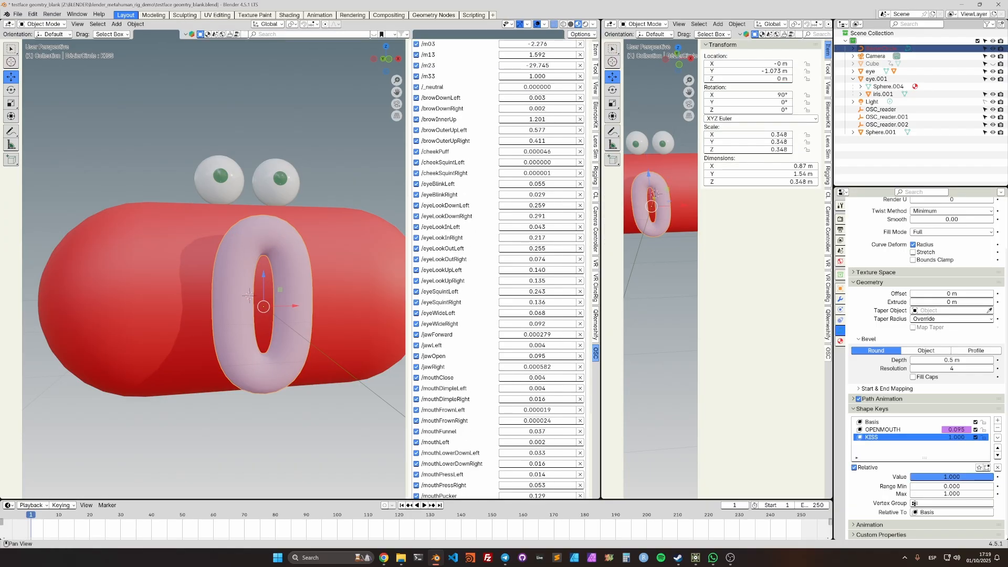
scroll(499, 268, "down", 2)
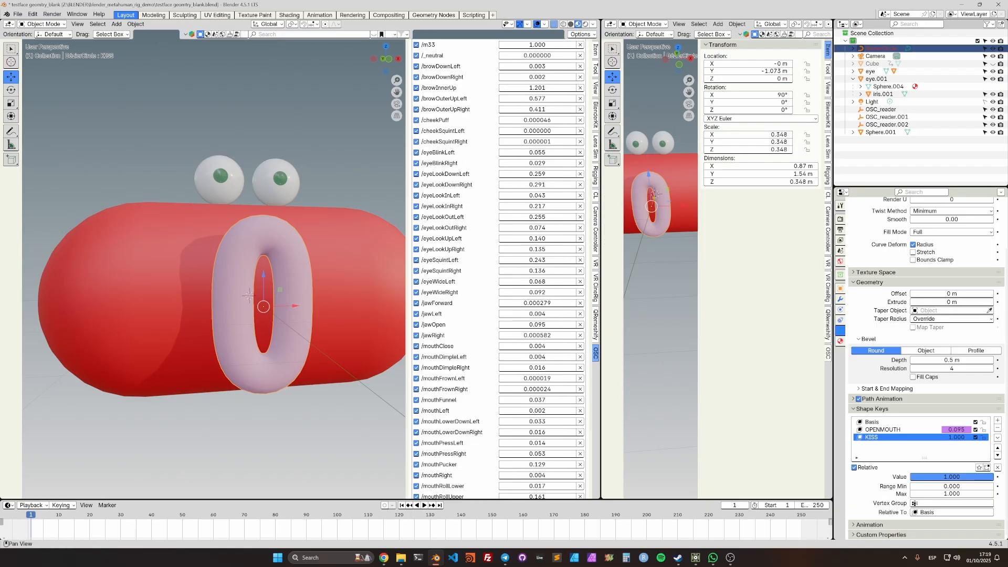
scroll(498, 268, "down", 4)
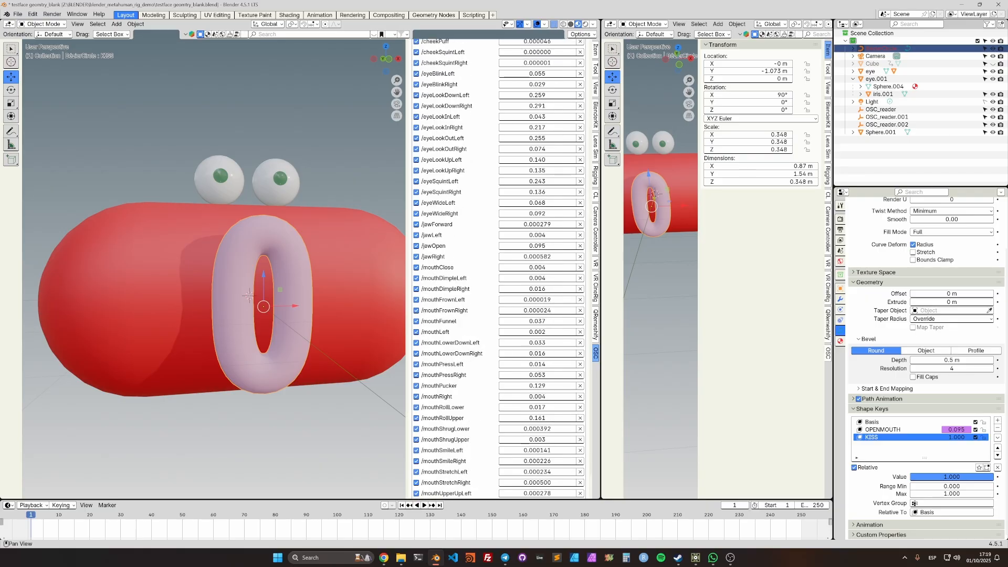
right_click(510, 386)
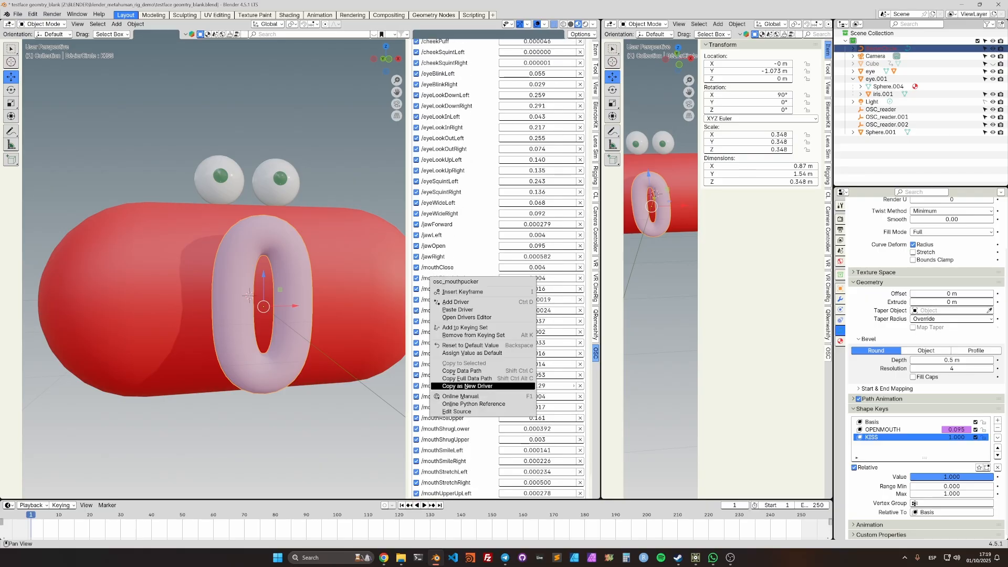
left_click(510, 386)
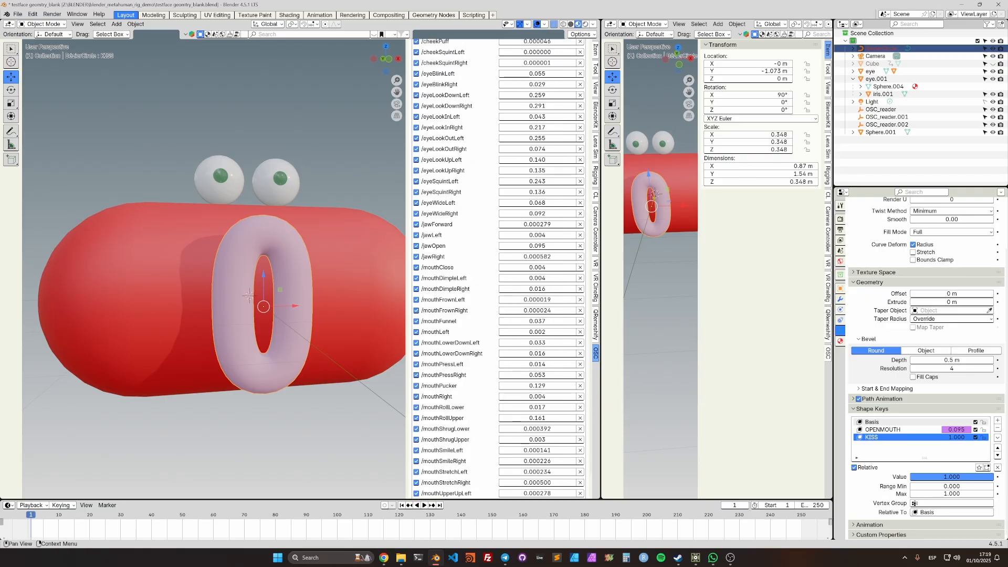
right_click(924, 476)
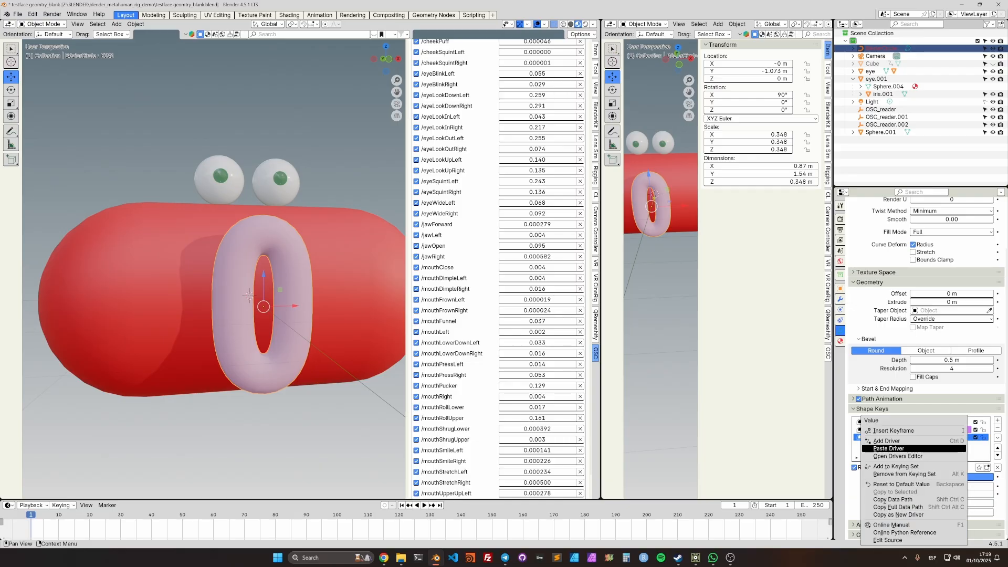
left_click(888, 448)
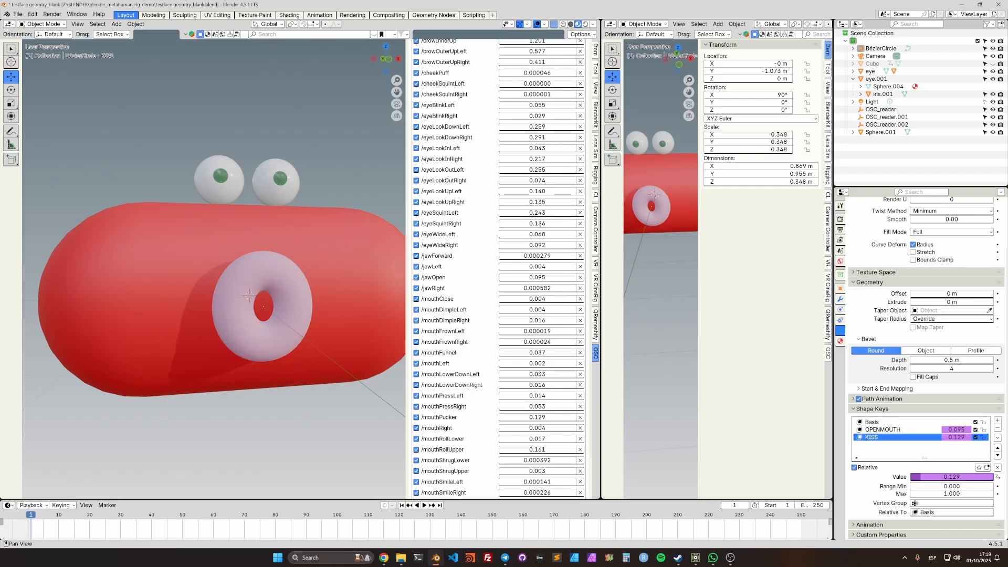
Run OSC reception briefly to test the driven KISS shape key on the mouth, and stop it
scroll(498, 268, "up", 15)
left_click(499, 81)
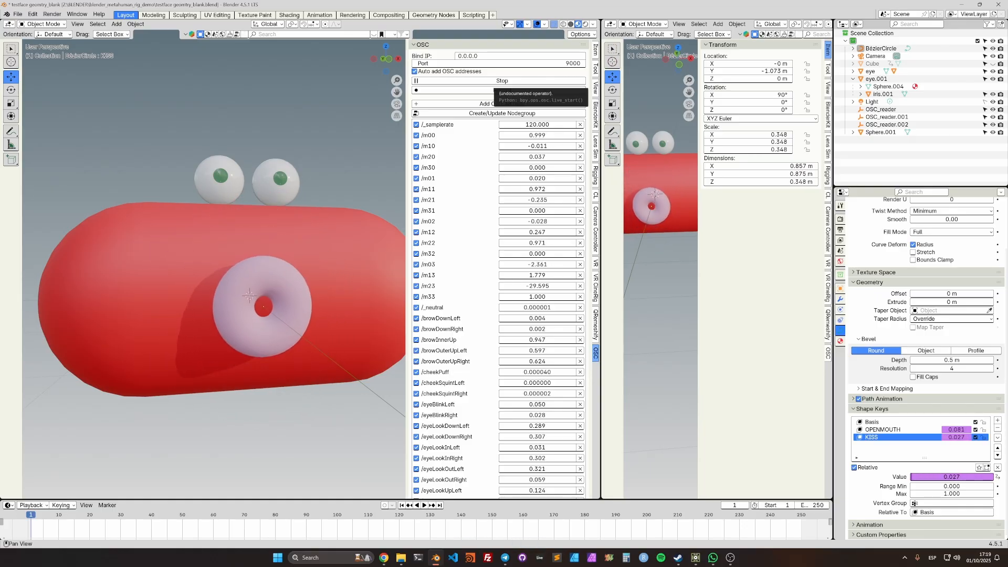
left_click(499, 80)
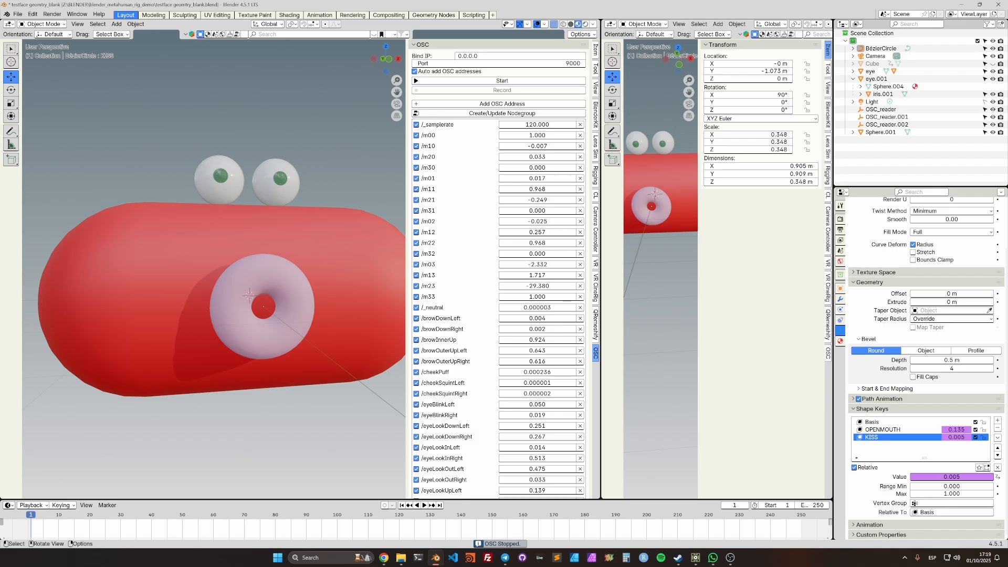
scroll(499, 263, "down", 10)
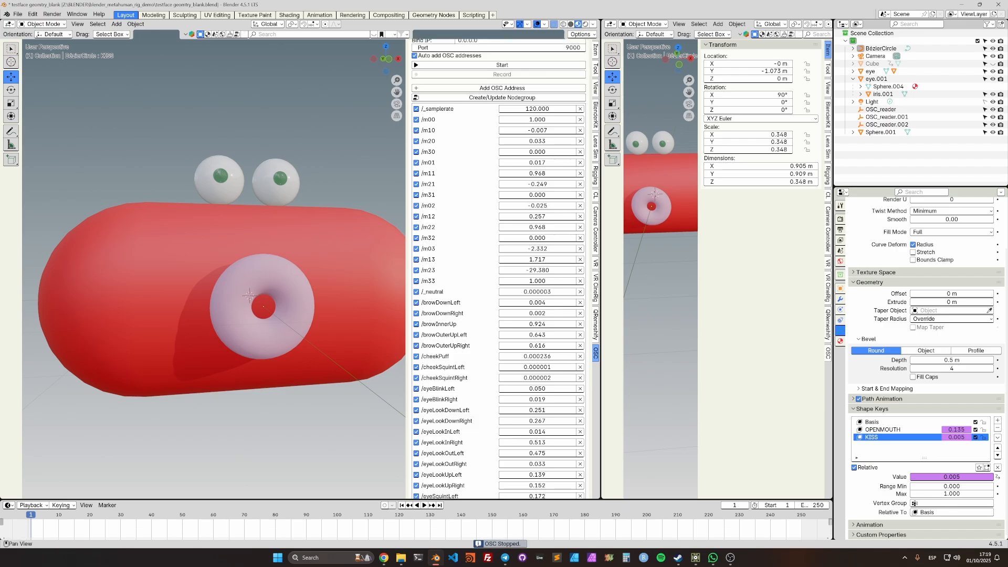
scroll(499, 267, "down", 5)
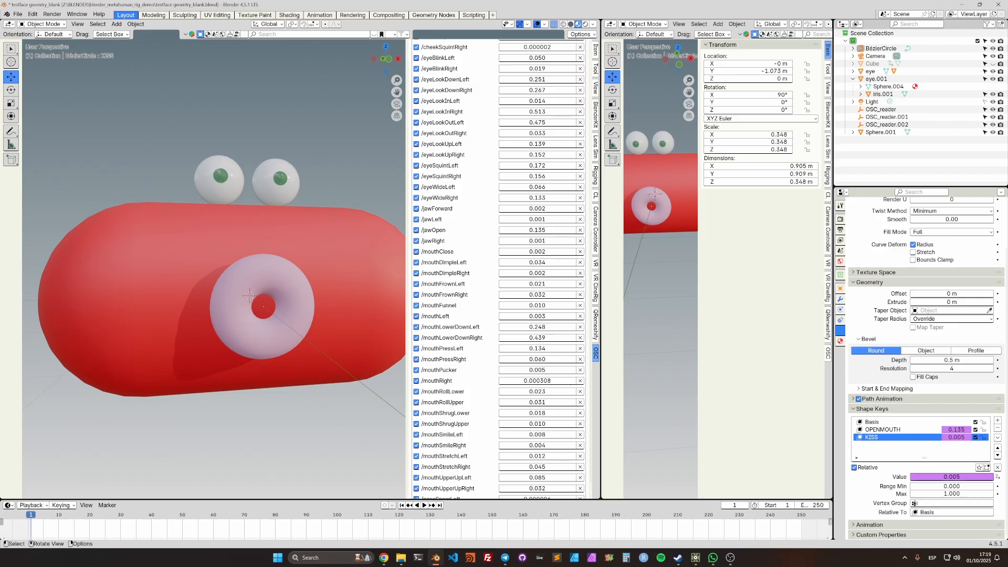
mouse_move(252, 273)
middle_mouse_down()
mouse_move(220, 283)
mouse_move(246, 282)
middle_mouse_up()
scroll(226, 278, "down", 2)
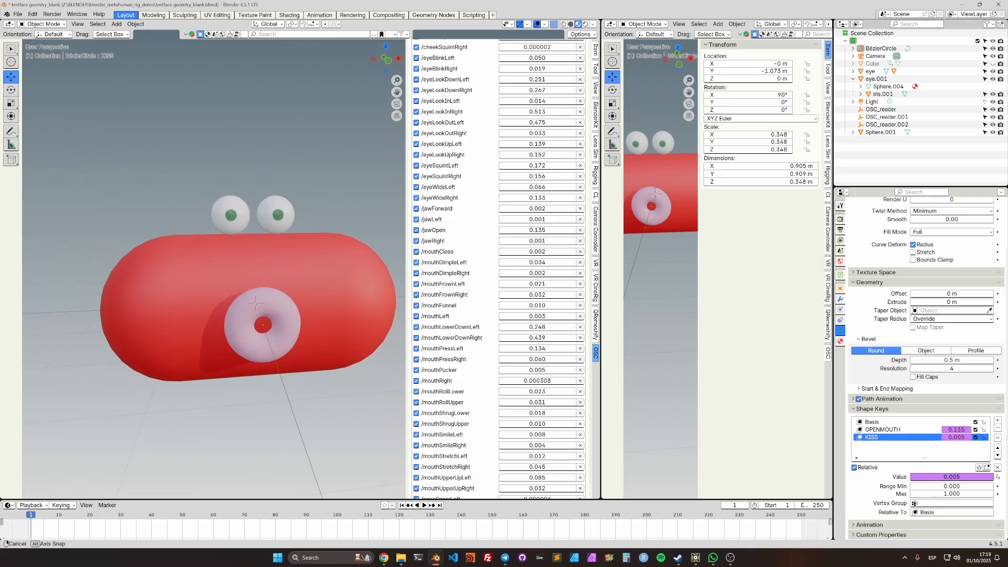
scroll(246, 283, "up", 2)
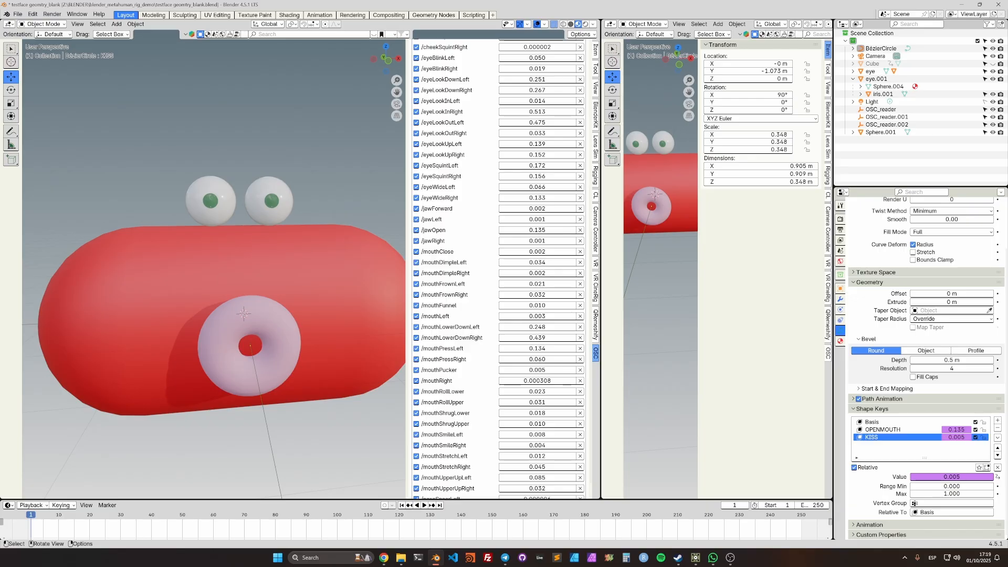
scroll(214, 269, "up", 2)
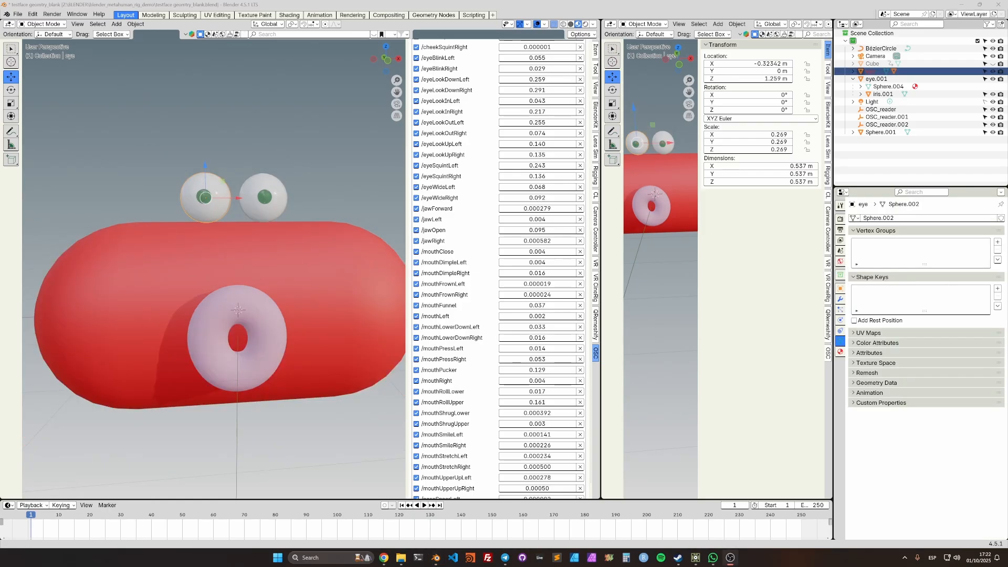
Deselect the eye object in the 3D view
left_click(315, 131)
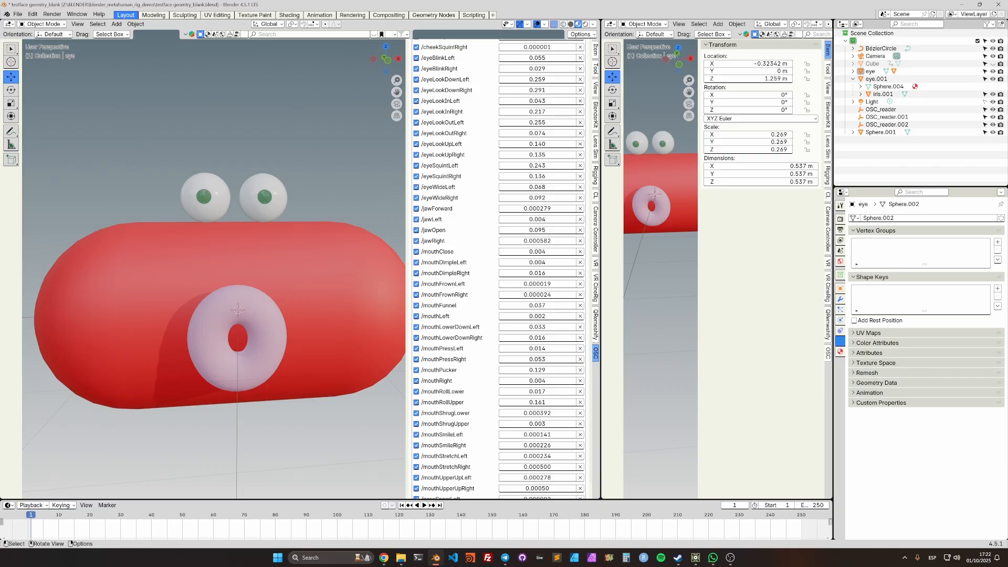
scroll(499, 262, "up", 4)
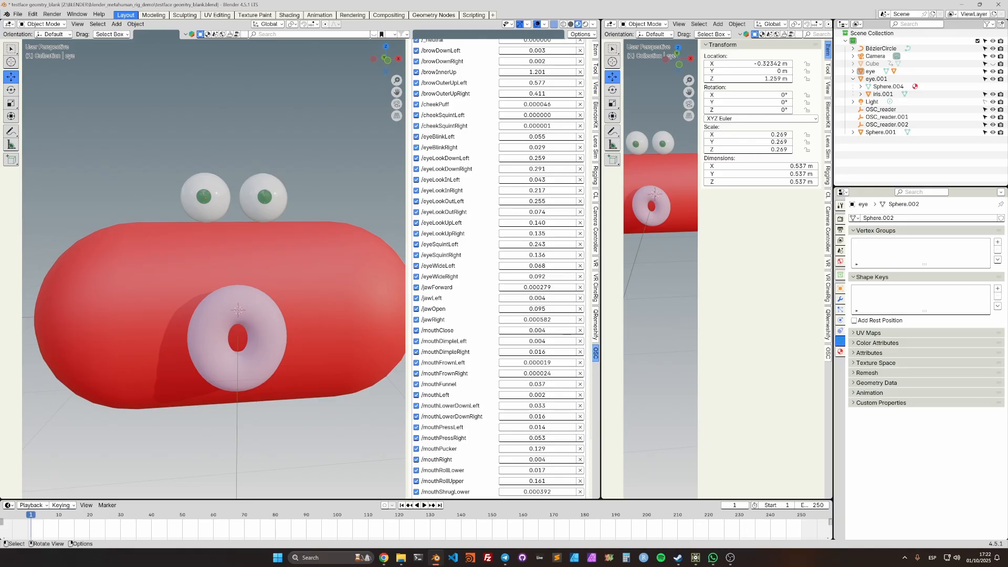
Select the character's eye on the -X side in the 3D view
scroll(499, 263, "up", 3)
scroll(498, 263, "down", 3)
left_click(216, 208)
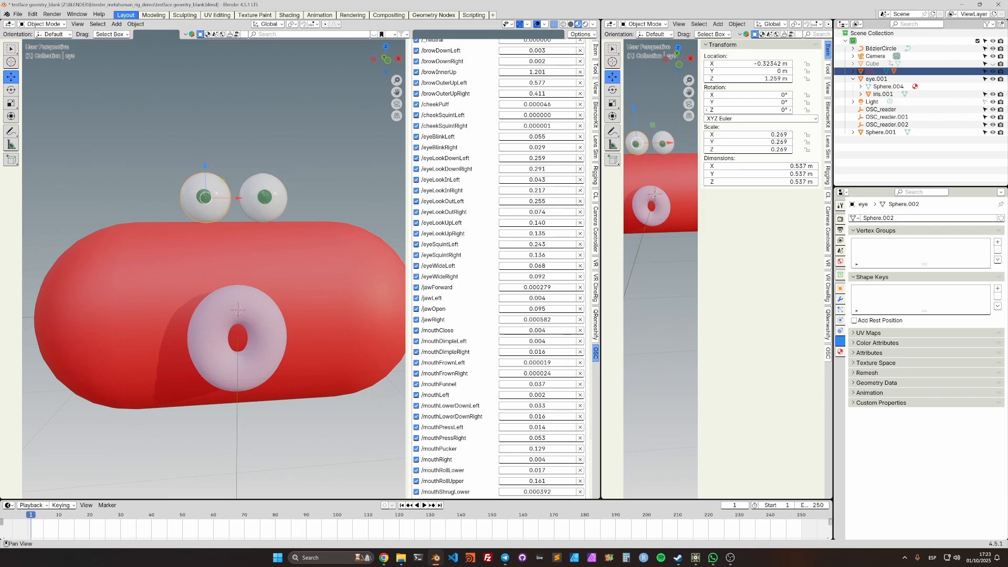
Try out rotation values on the selected eye and undo the changes
key("ctrl+z")
left_click_drag(748, 110, 722, 95)
key("ctrl+z")
key("ctrl+z")
mouse_move(751, 95)
left_mouse_down()
mouse_move(735, 95)
mouse_move(751, 95)
left_mouse_up()
Drive the eye's X rotation with a new driver copied from the /eyeLookDownLeft OSC channel
right_click(520, 158)
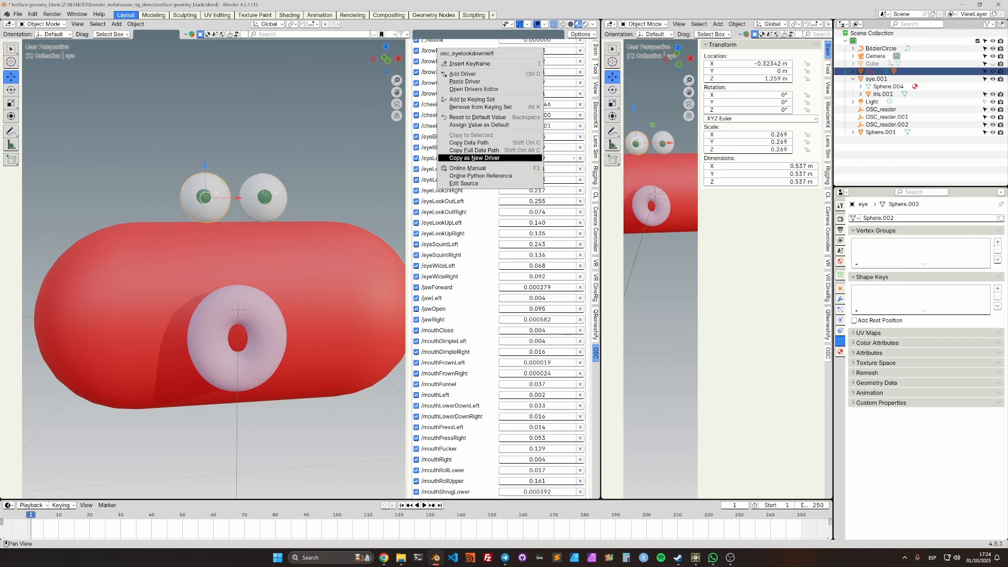
left_click(520, 158)
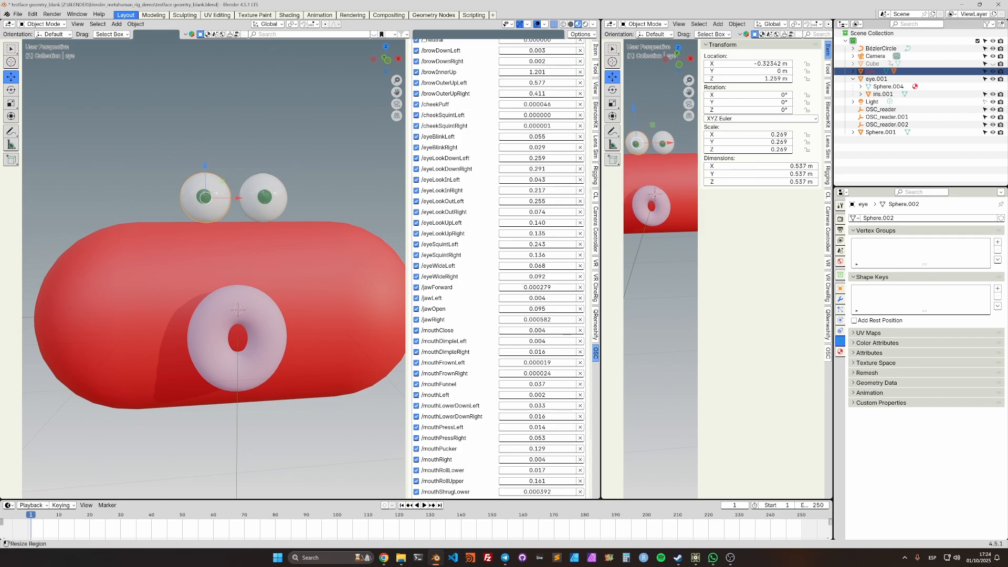
right_click(743, 94)
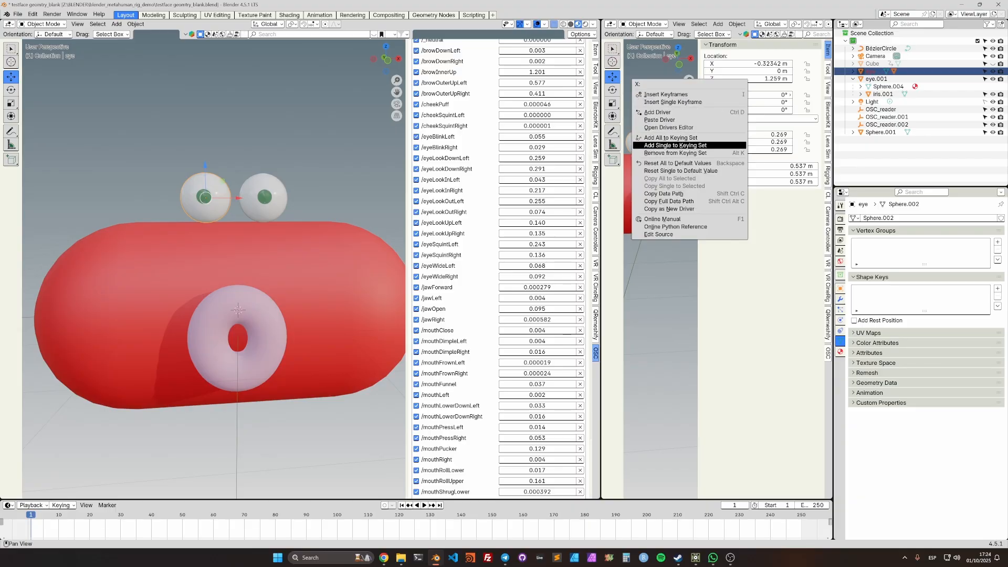
left_click(659, 120)
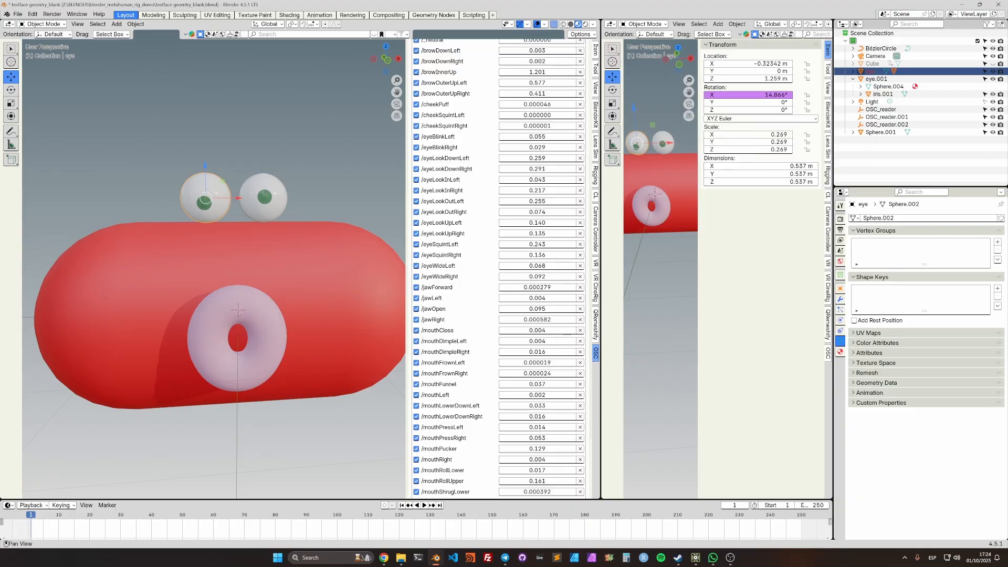
Run OSC reception briefly to test the driven X rotation of the eye, and stop it
scroll(499, 268, "up", 2)
scroll(499, 268, "up", 9)
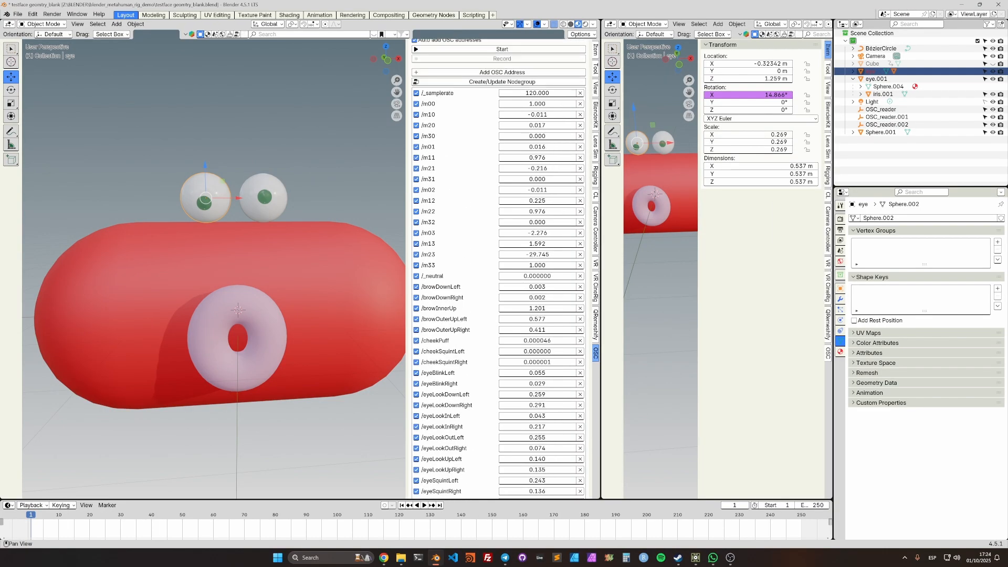
left_click(475, 81)
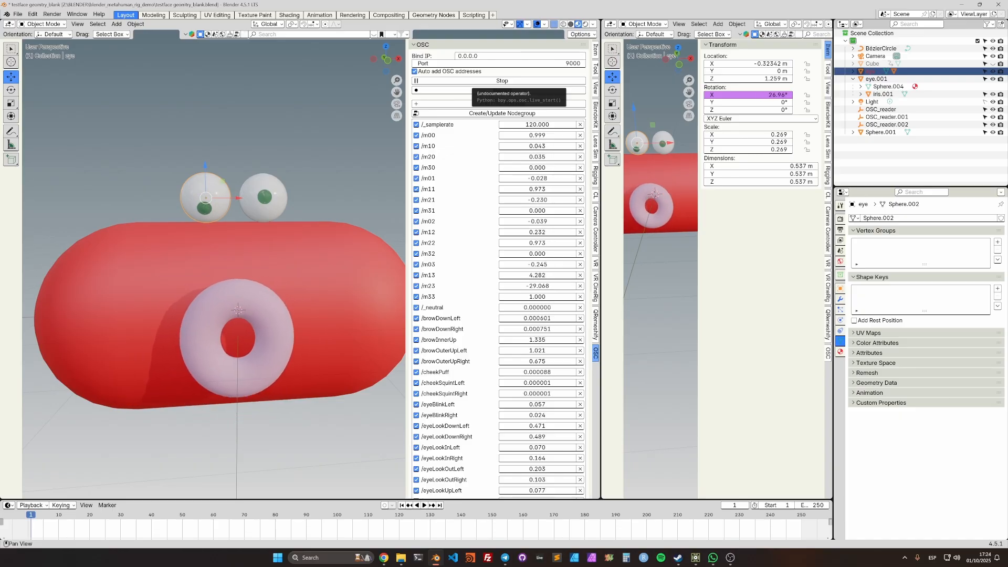
left_click(502, 80)
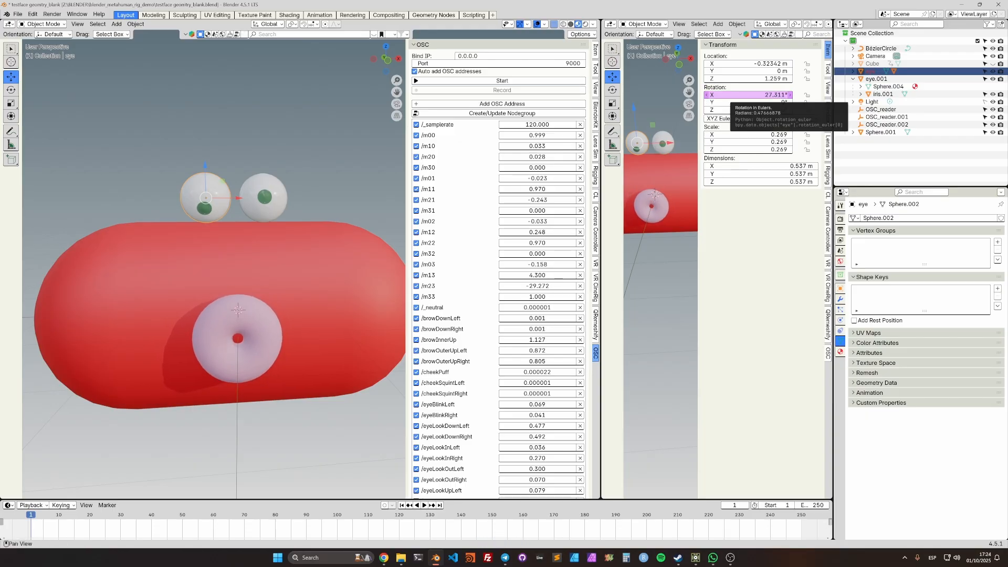
Edit the eye's X rotation driver and rename its input variable to down
right_click(730, 95)
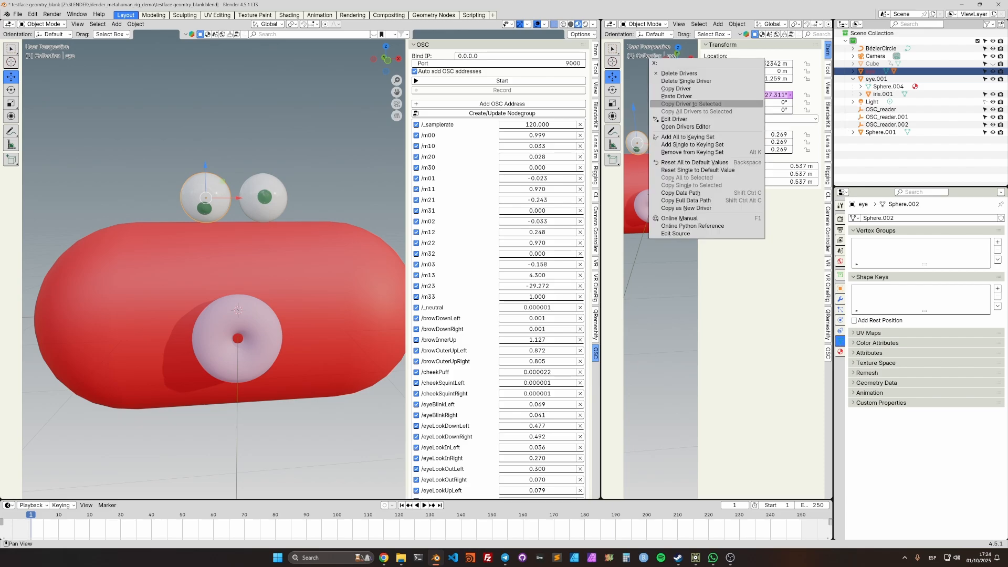
left_click(674, 119)
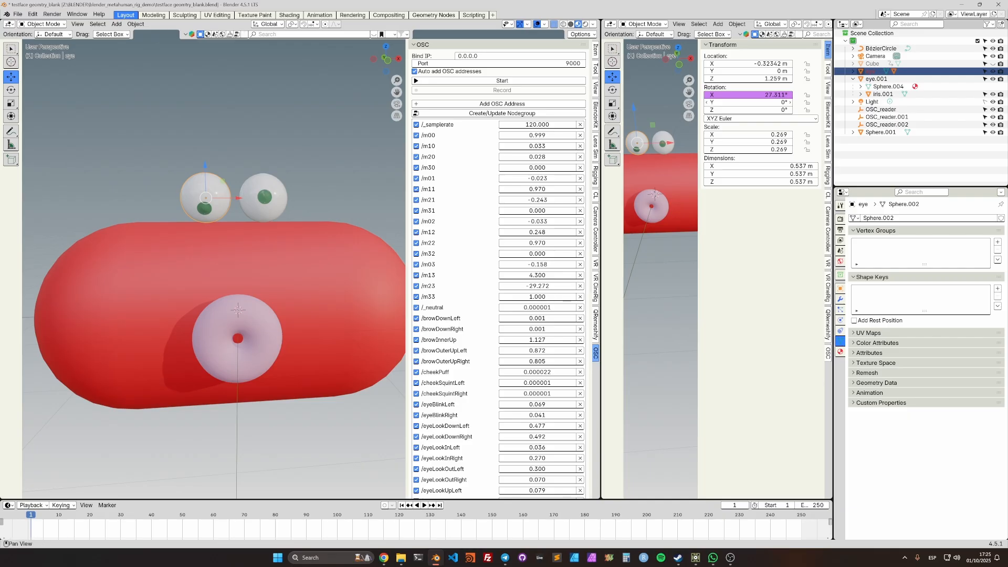
right_click(719, 95)
left_click(719, 98)
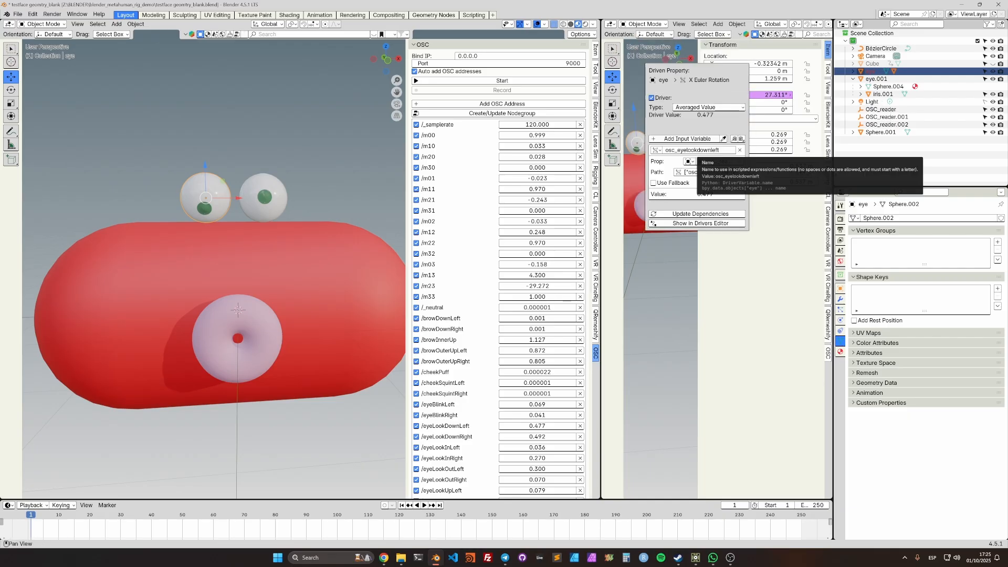
left_click(702, 151)
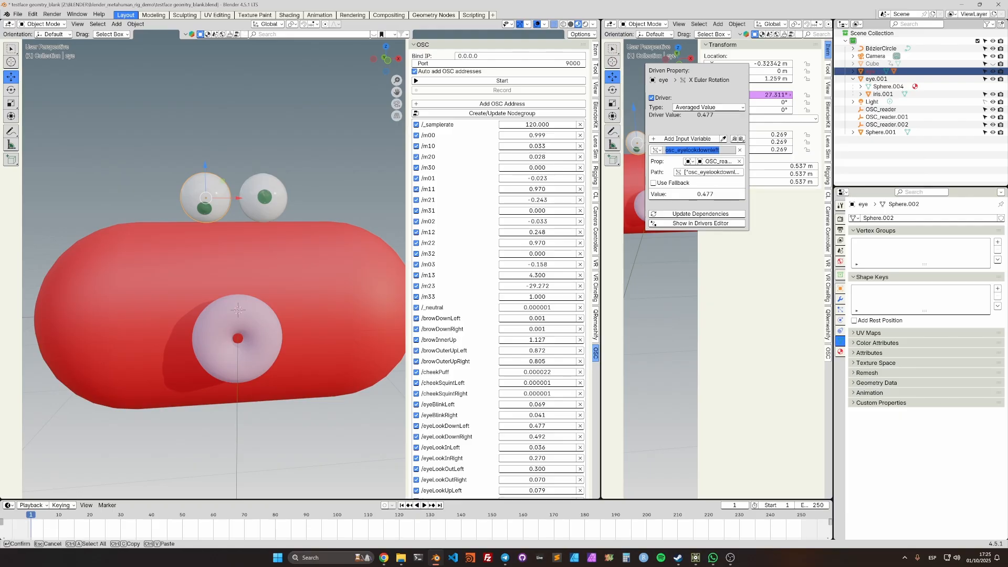
type("down")
key("Return")
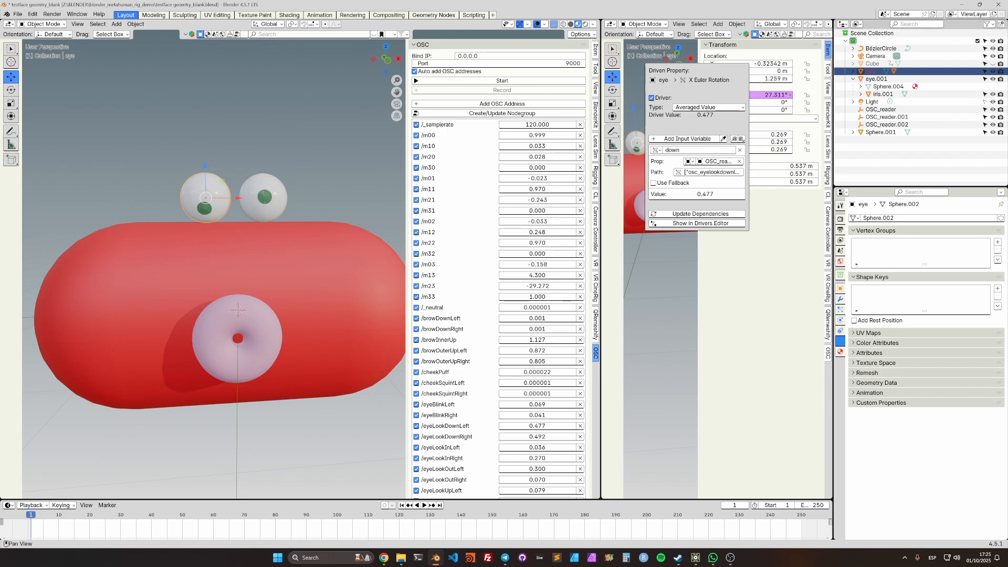
Add a second input variable named up to the driver and set its target object to OSC_reader
left_click(687, 139)
left_click(699, 207)
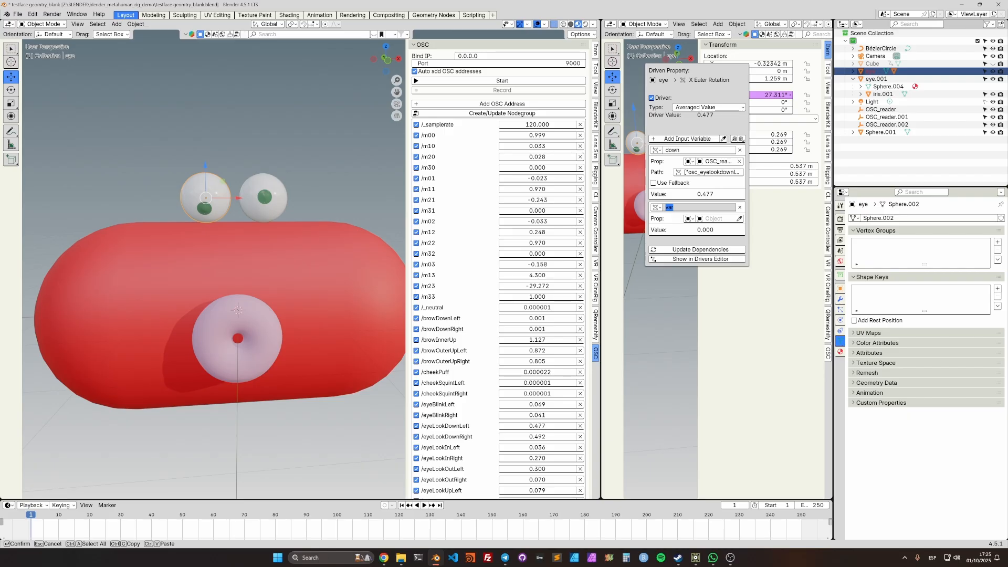
type("up")
key("Return")
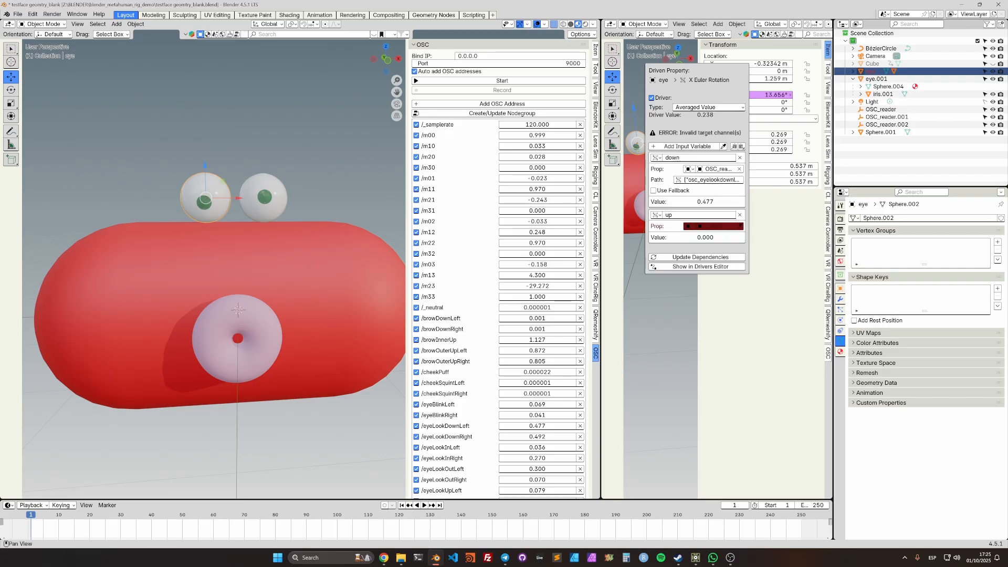
left_click(717, 169)
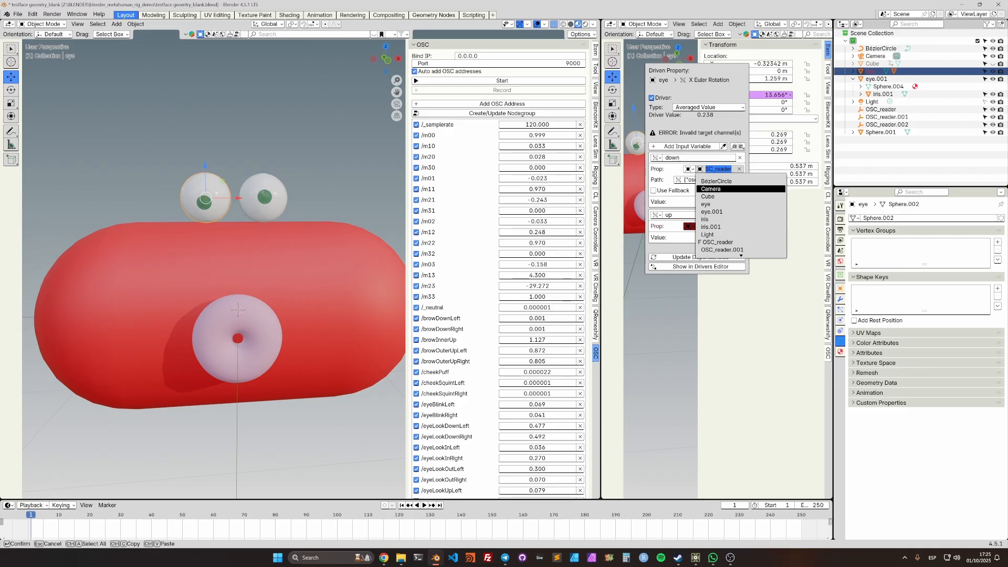
left_click(718, 242)
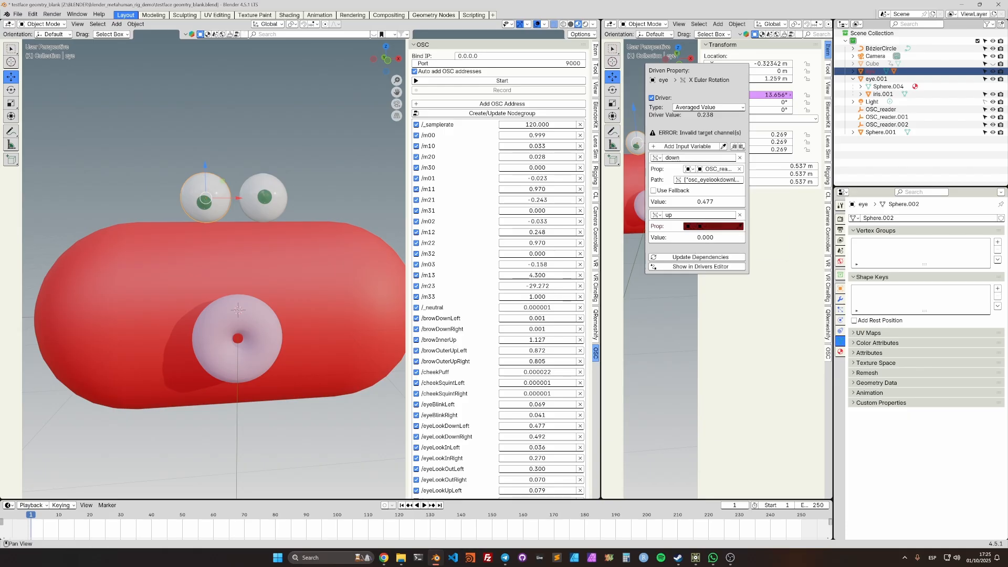
left_click(719, 226)
left_click(718, 300)
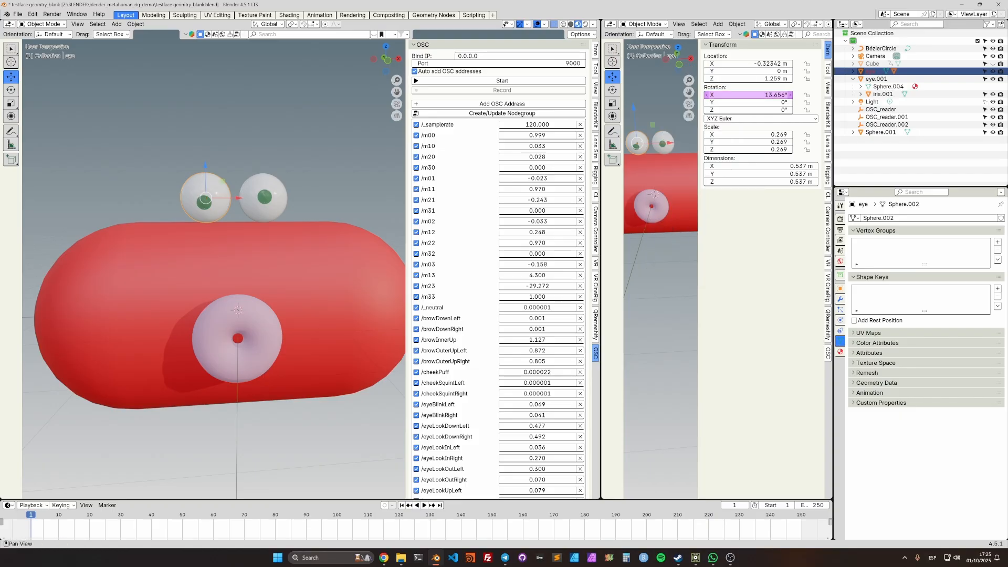
Set the up variable's path to ["osc_eyelookupleft"] by adapting a copy of the down variable's path
right_click(767, 94)
left_click(764, 94)
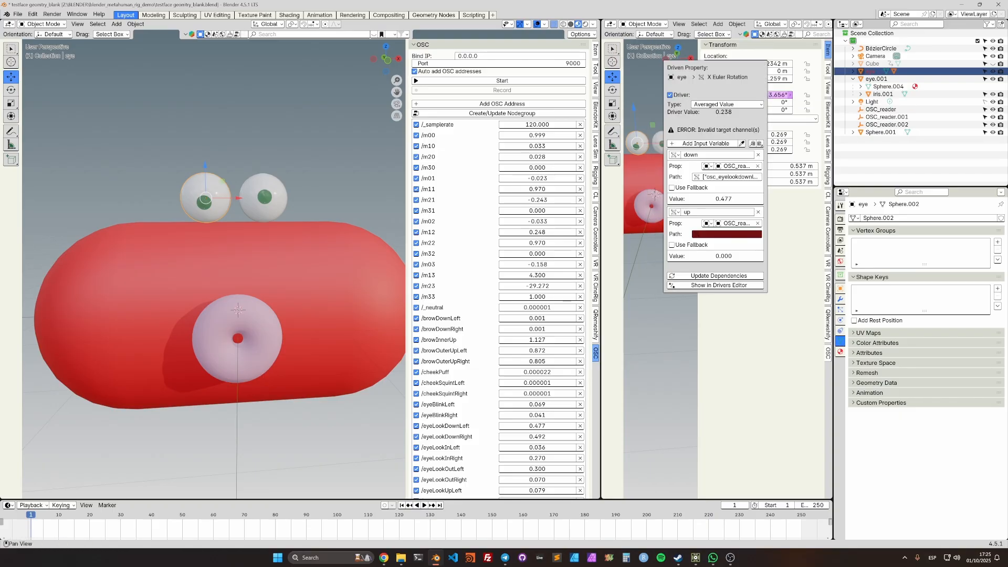
left_click(729, 176)
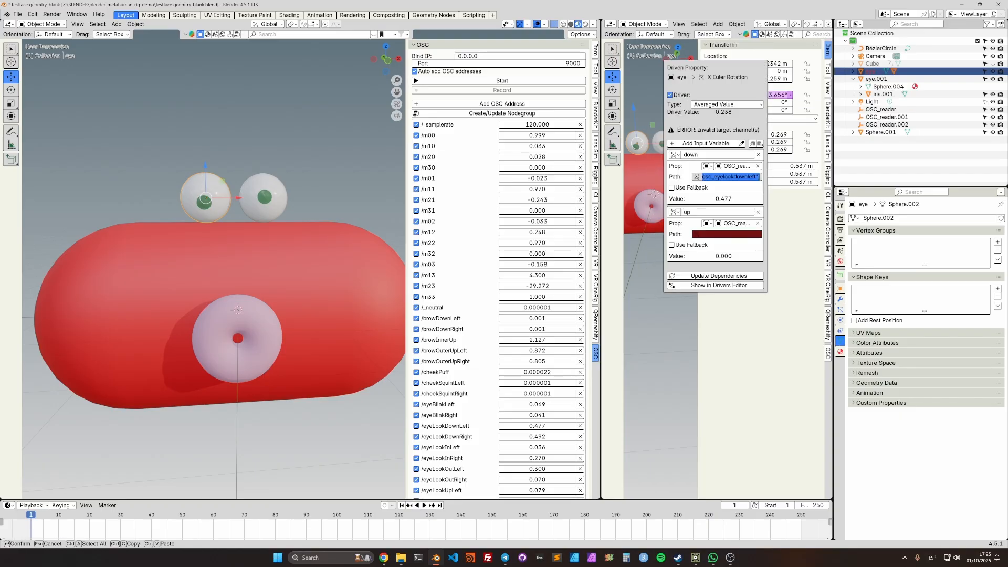
key("Return")
left_click(730, 234)
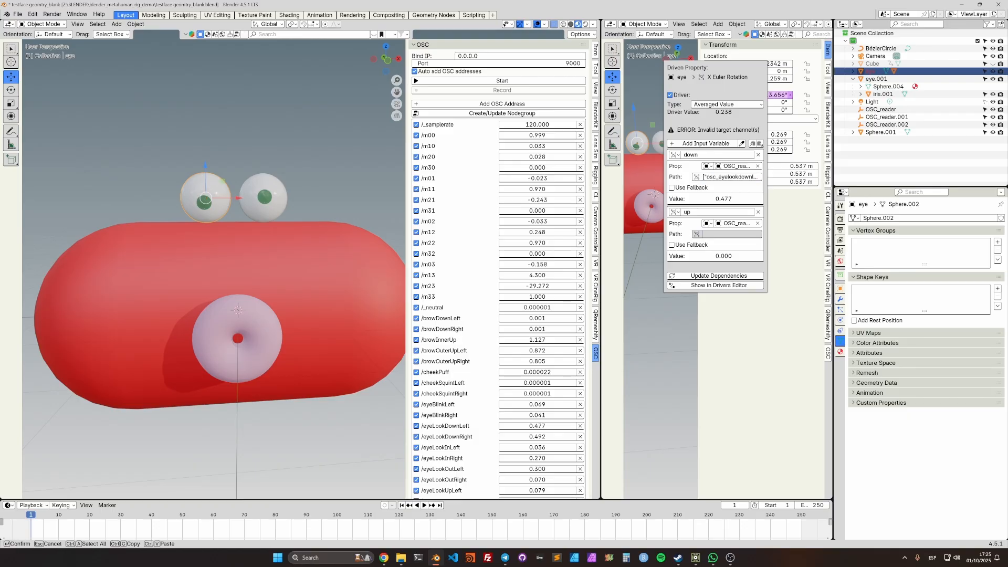
key("ctrl+v")
key("Right")
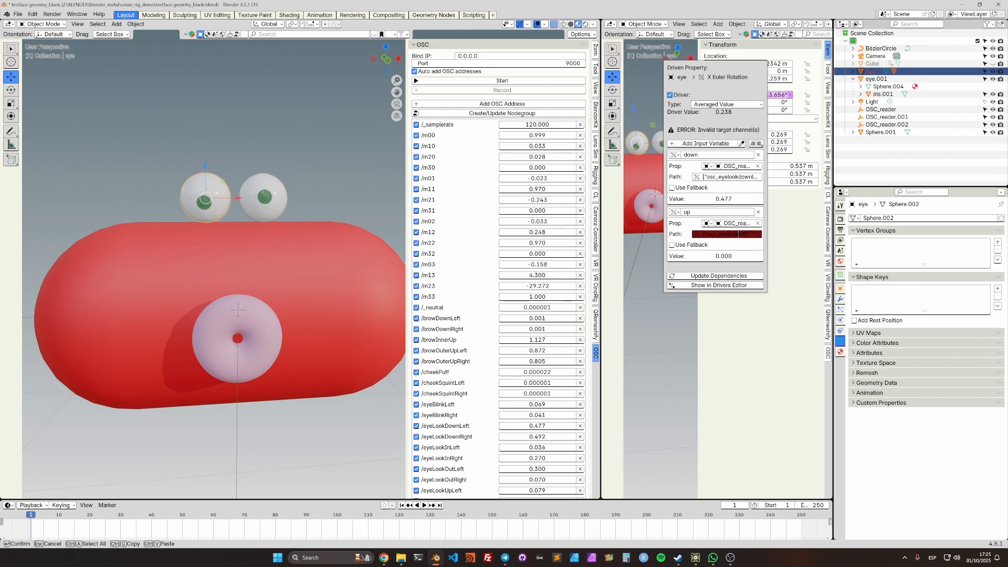
key("Return")
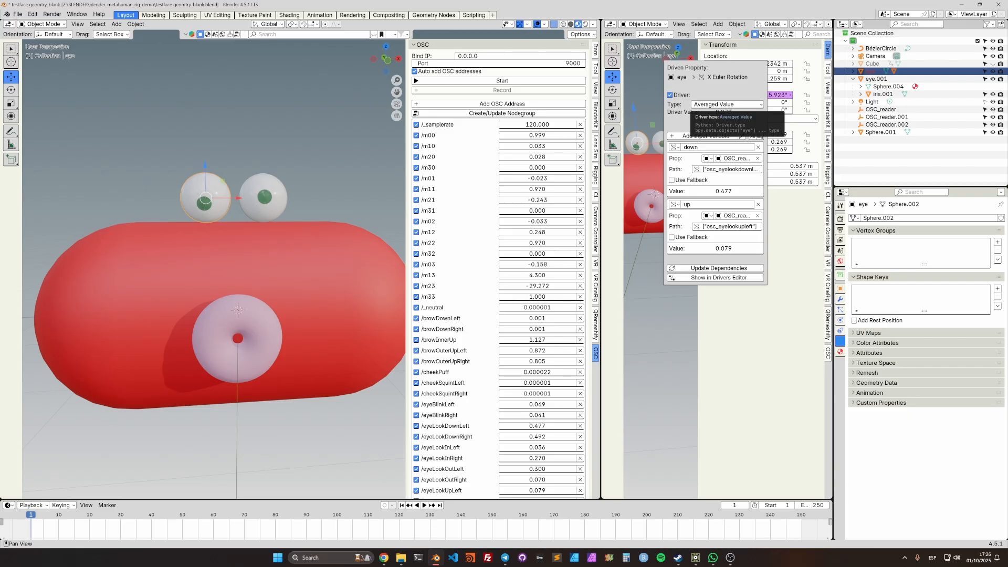
Change the X rotation driver's type to Scripted Expression and set its expression to down-up
left_click(728, 104)
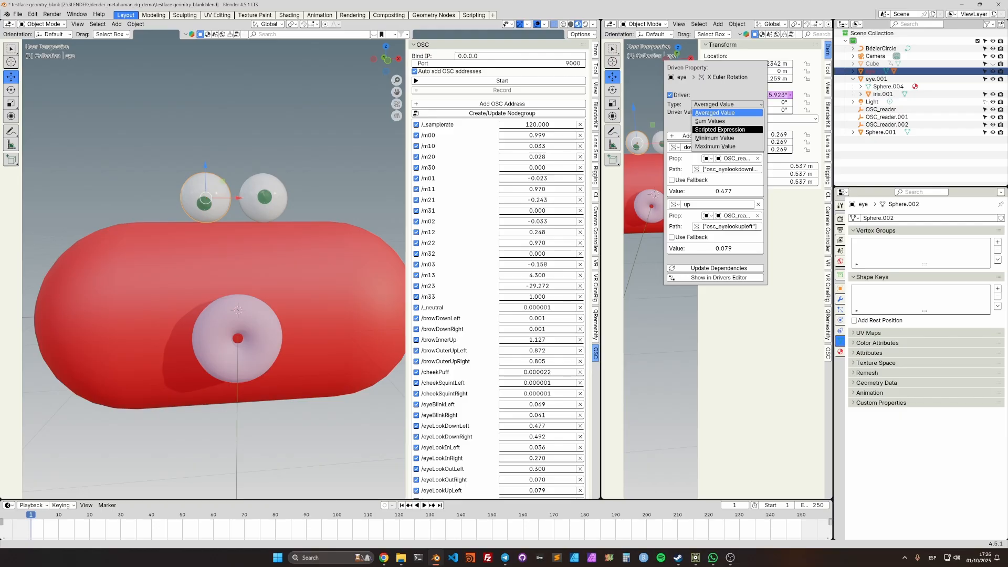
left_click(719, 130)
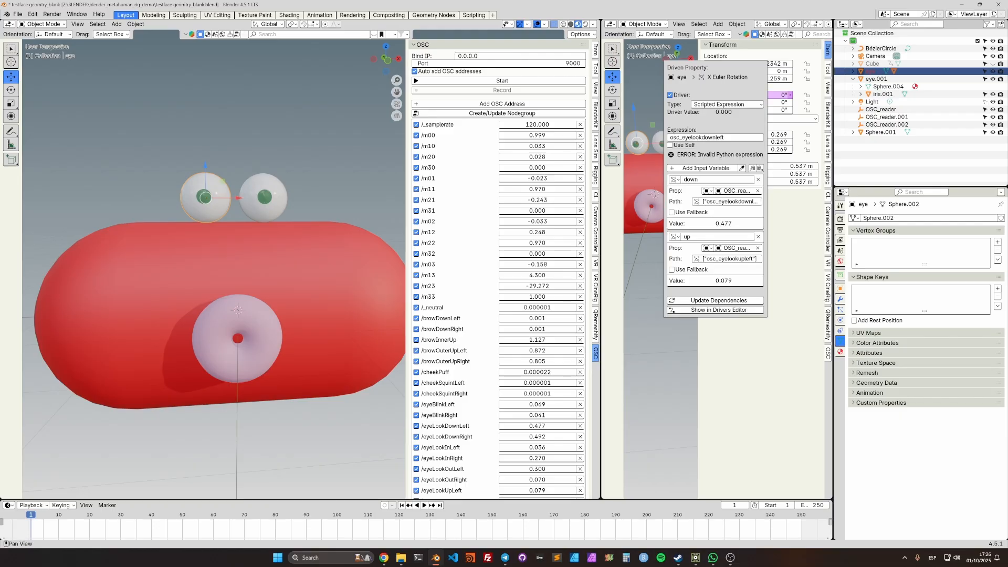
left_click(714, 137)
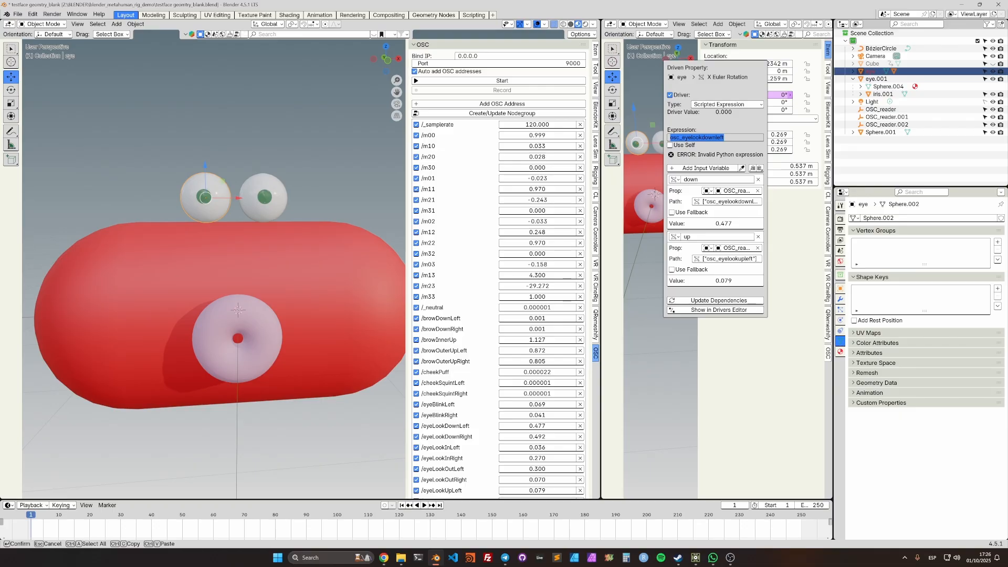
type("down")
key("Return")
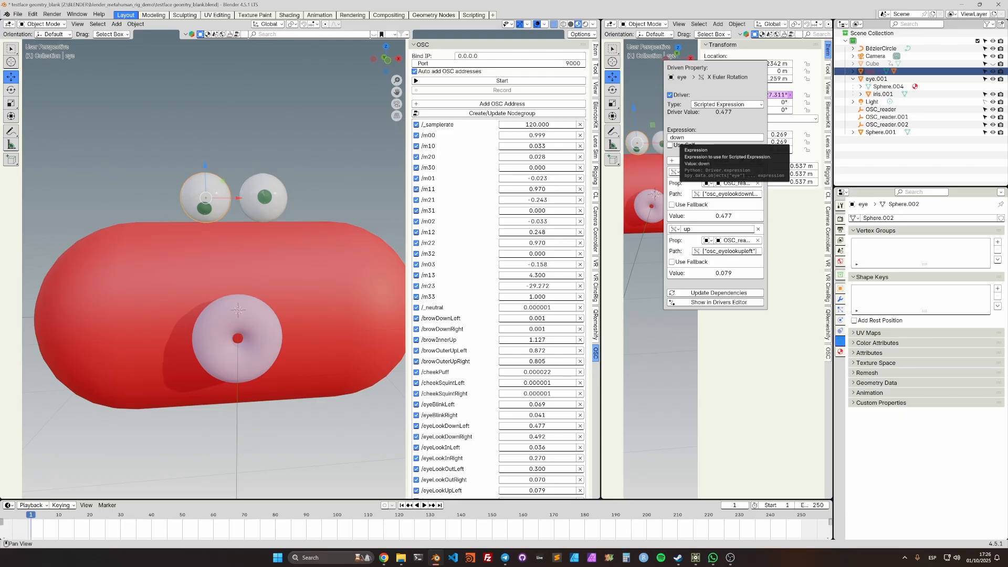
left_click(698, 137)
left_click(698, 137)
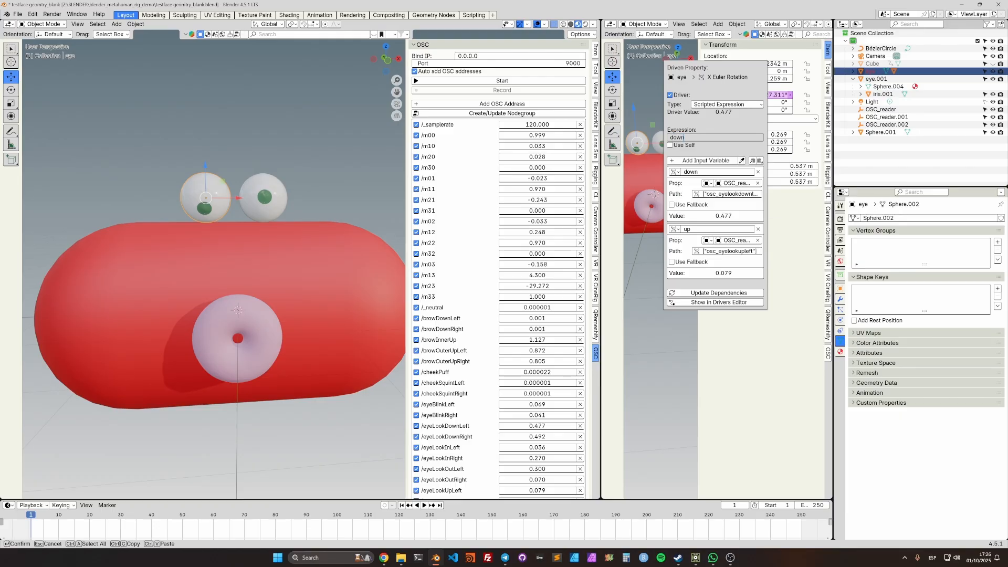
type("-up")
key("Return")
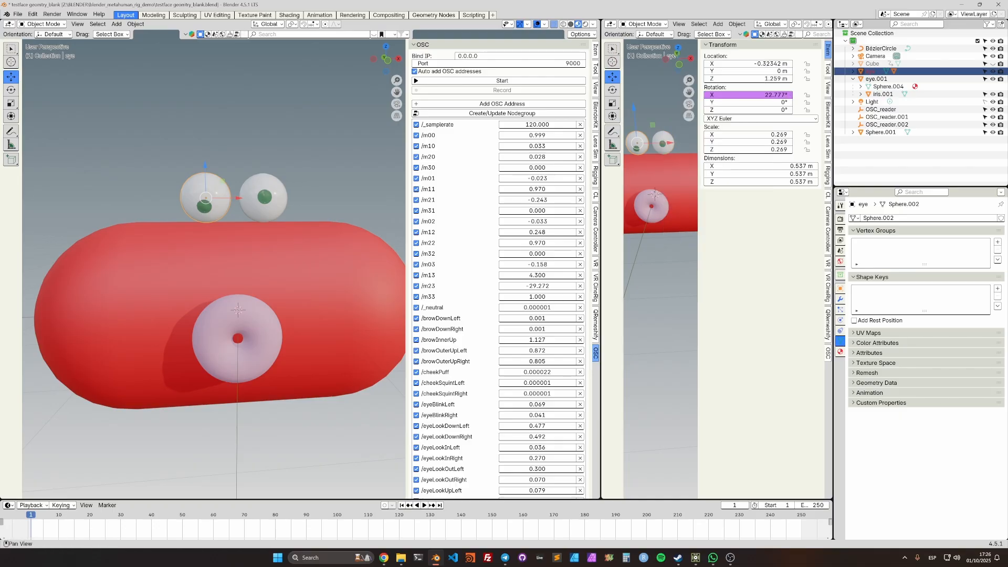
Start OSC reception to test the eye and change the X rotation driver's expression to (down-up)/2
left_click(480, 81)
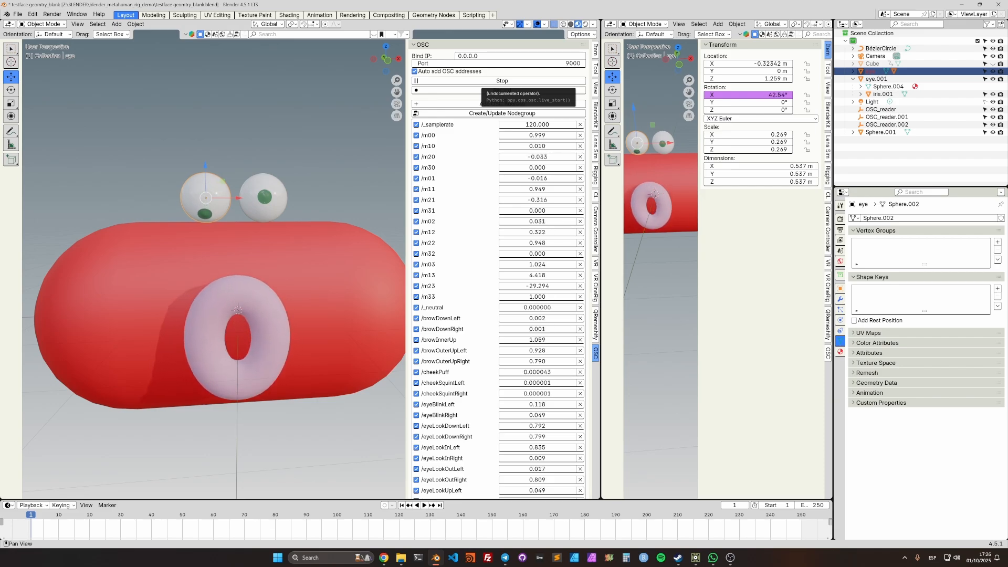
right_click(735, 94)
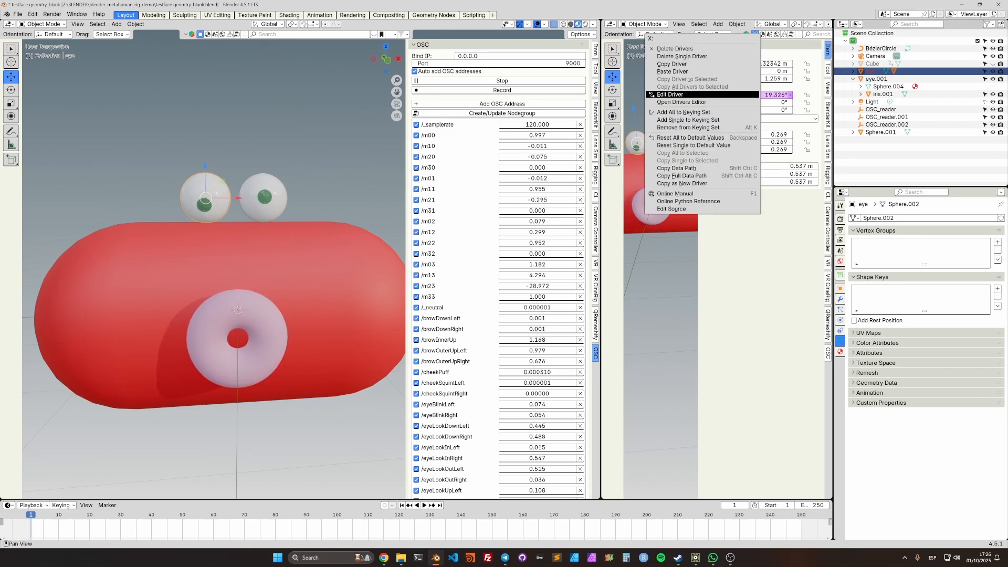
left_click(722, 93)
left_click(703, 137)
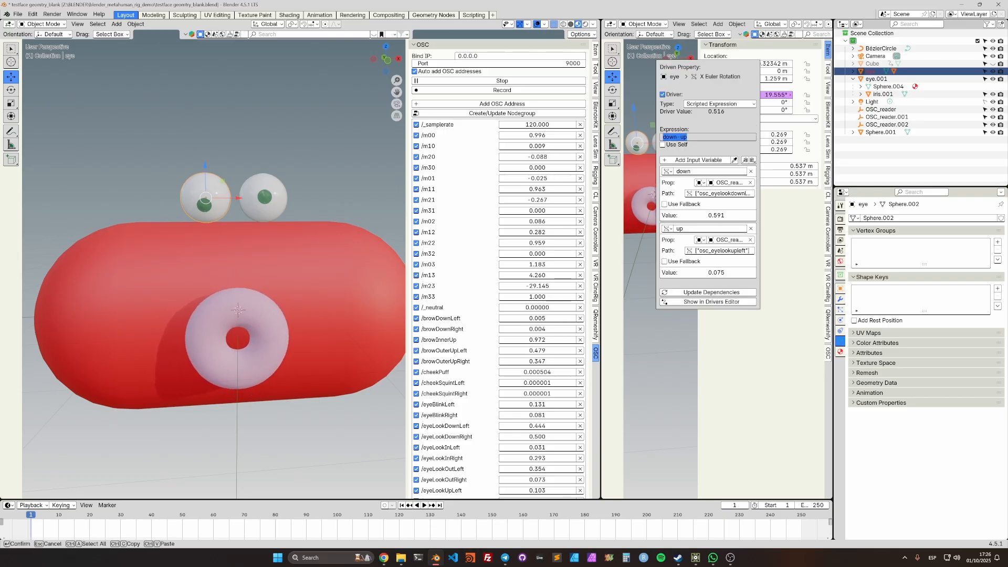
left_click(703, 137)
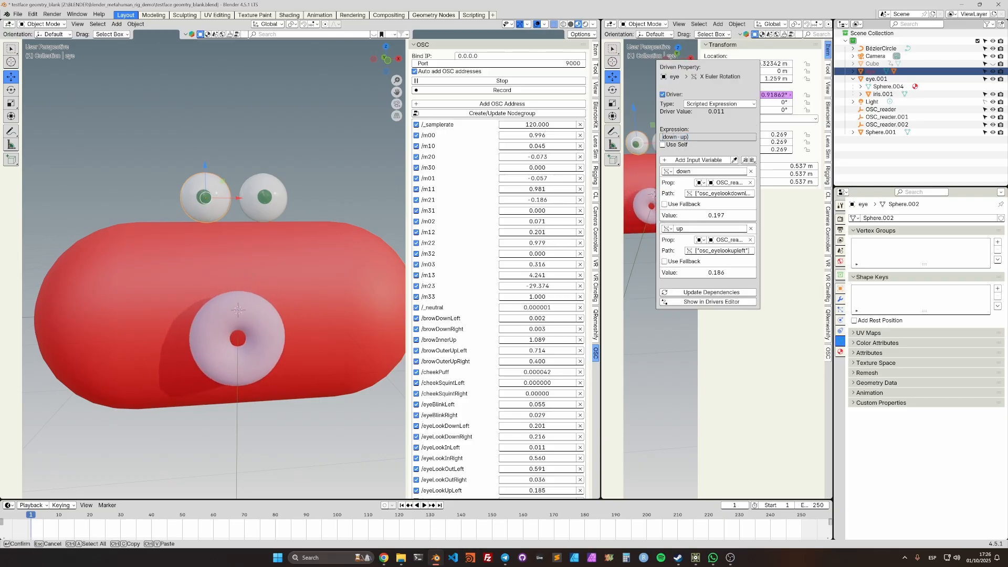
type("(")
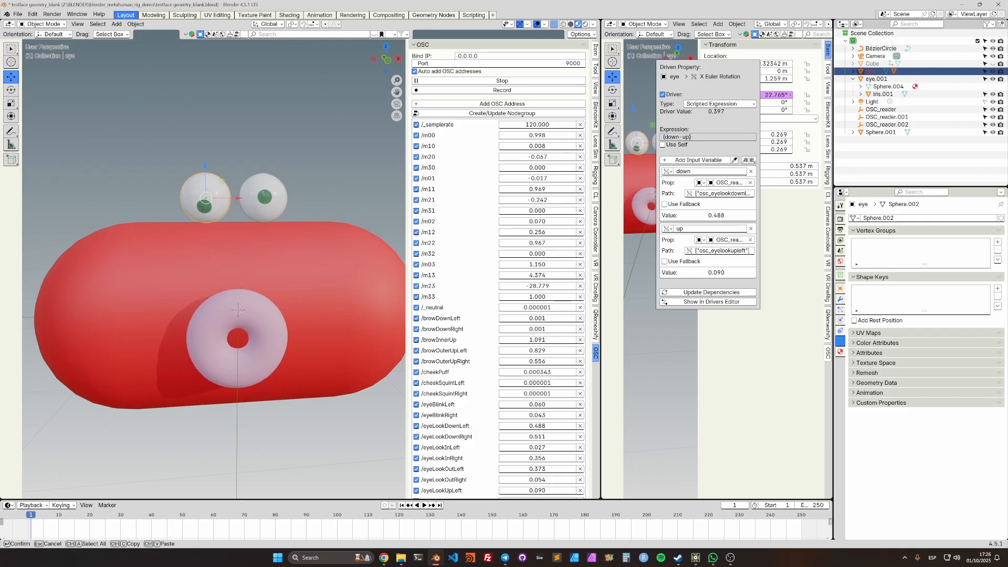
type("/2")
key("Return")
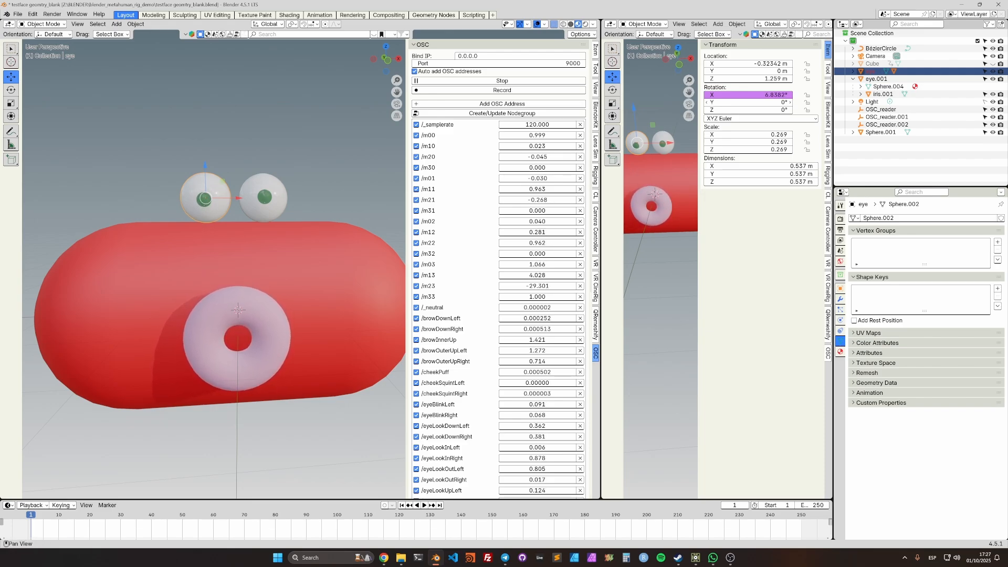
Deselect the eye, angle the view of the character and enlarge the timeline area below the viewports
scroll(499, 262, "down", 3)
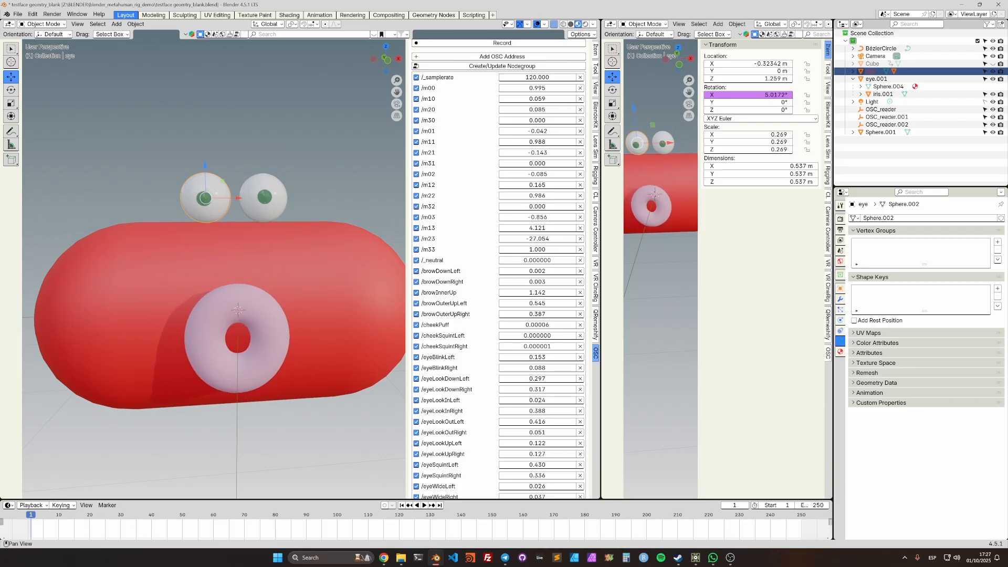
scroll(499, 263, "down", 6)
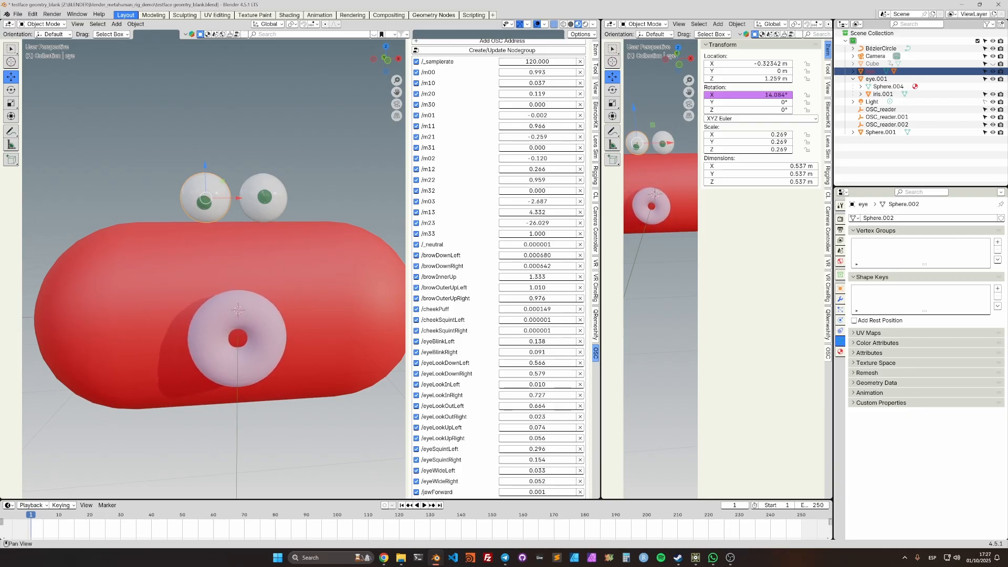
scroll(499, 267, "down", 3)
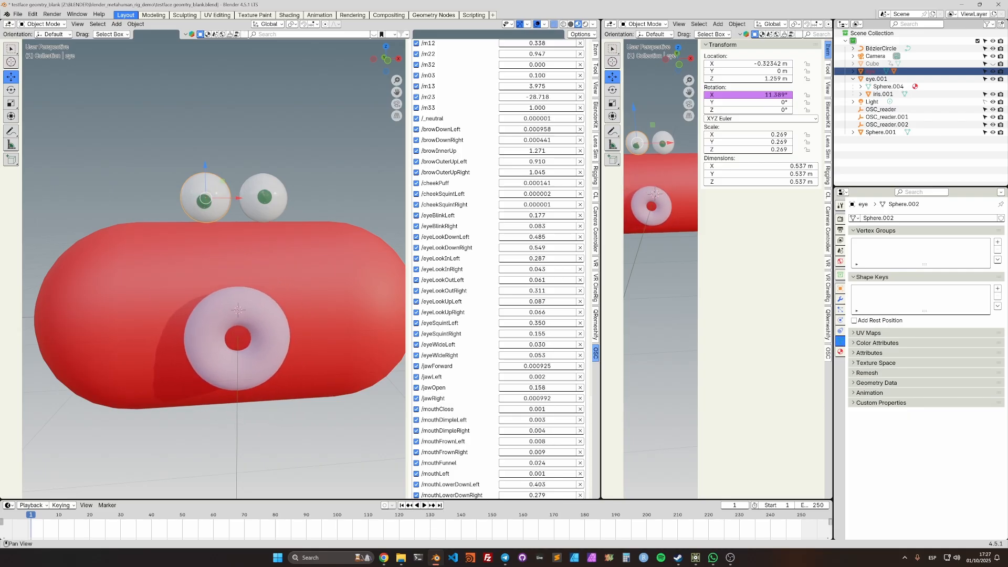
left_click(326, 137)
mouse_move(320, 147)
middle_mouse_down()
mouse_move(351, 148)
mouse_move(338, 148)
middle_mouse_up()
scroll(350, 147, "down", 1)
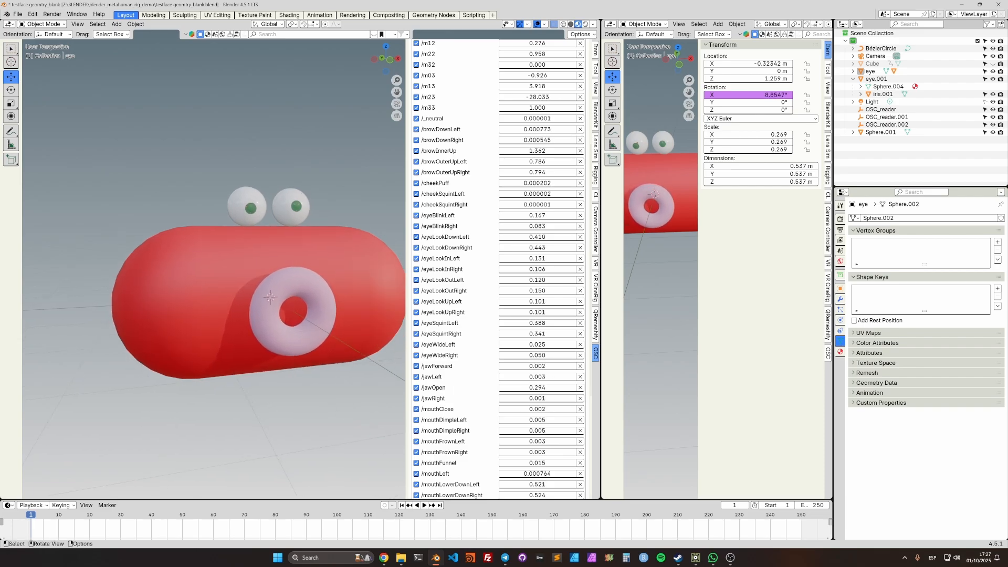
left_click_drag(339, 499, 339, 417)
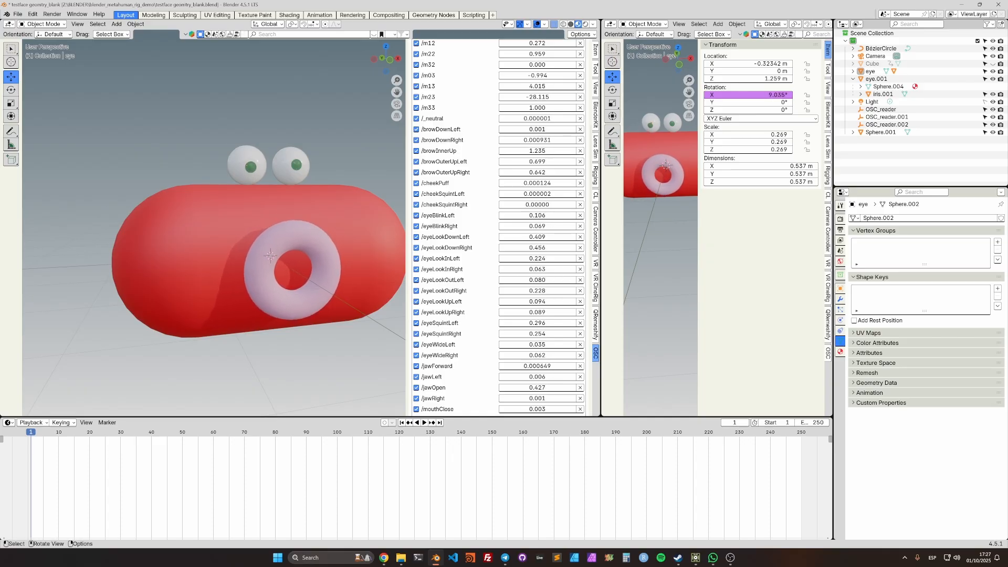
Record a take of the incoming OSC face-tracking channels and stop recording at about frame 102
scroll(499, 226, "up", 8)
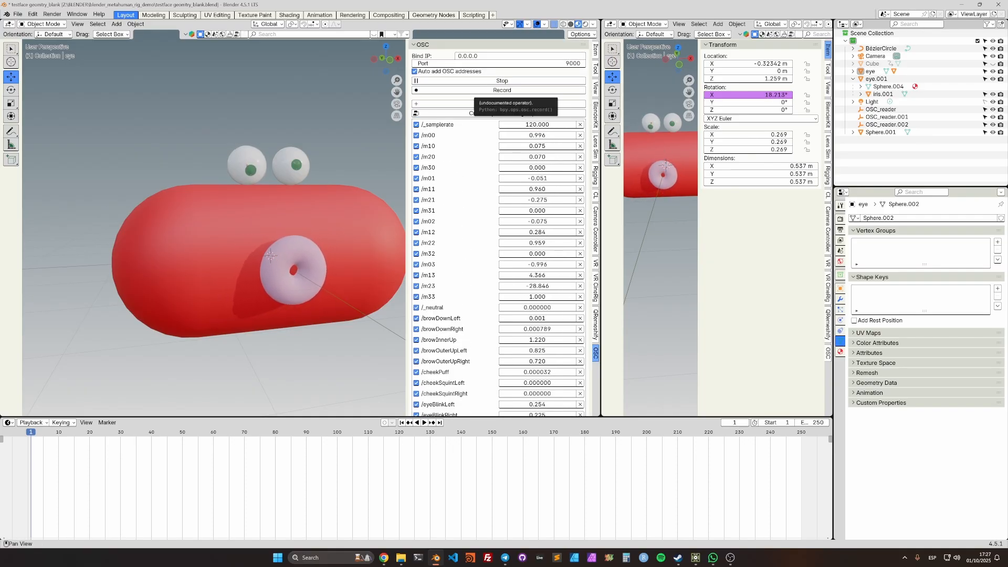
left_click(488, 90)
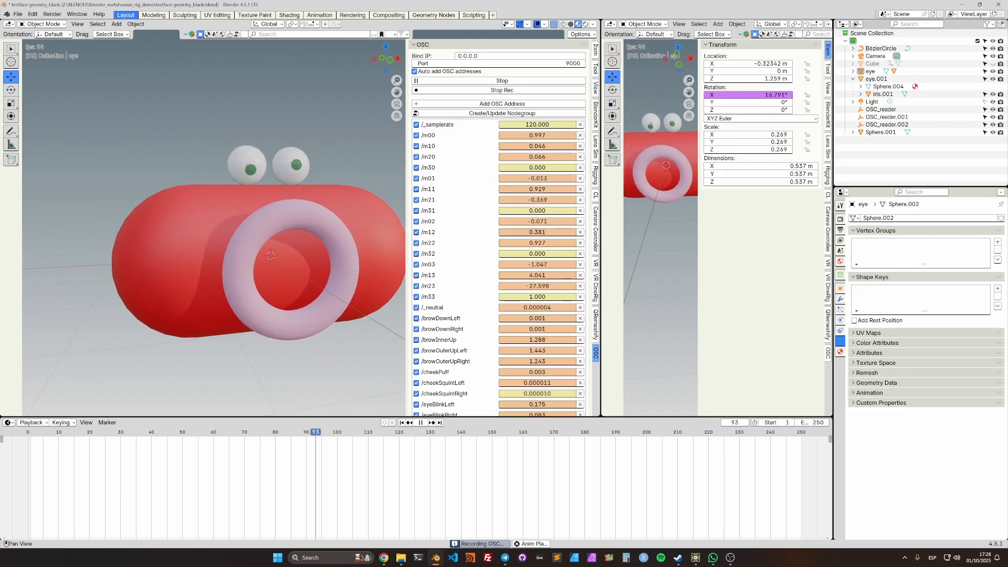
left_click(489, 90)
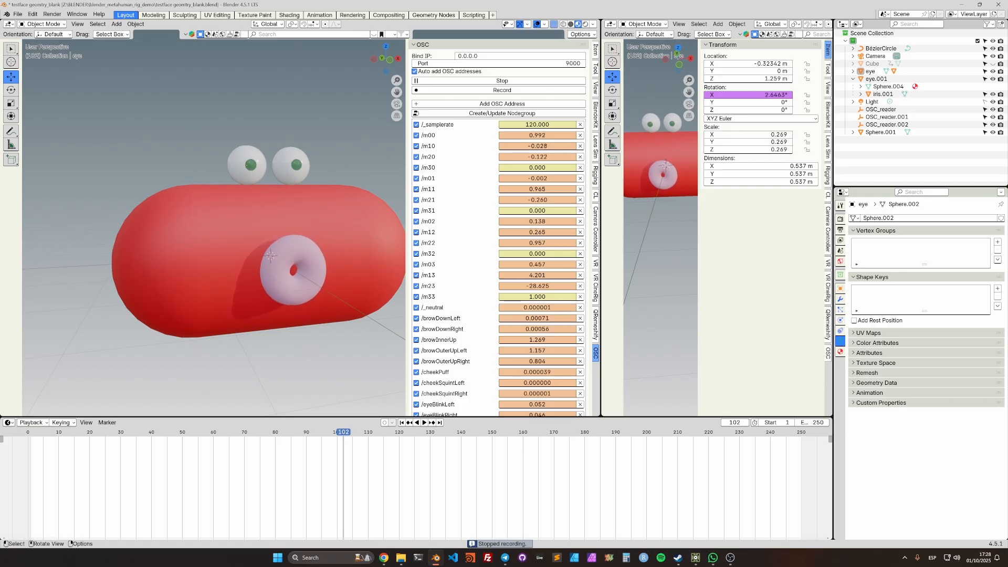
Bake the action of the mouth ring and the driven eye for frames 1 to 250 with Object bake data and Clean Curves enabled
left_click(307, 263)
left_click(246, 165, "shift")
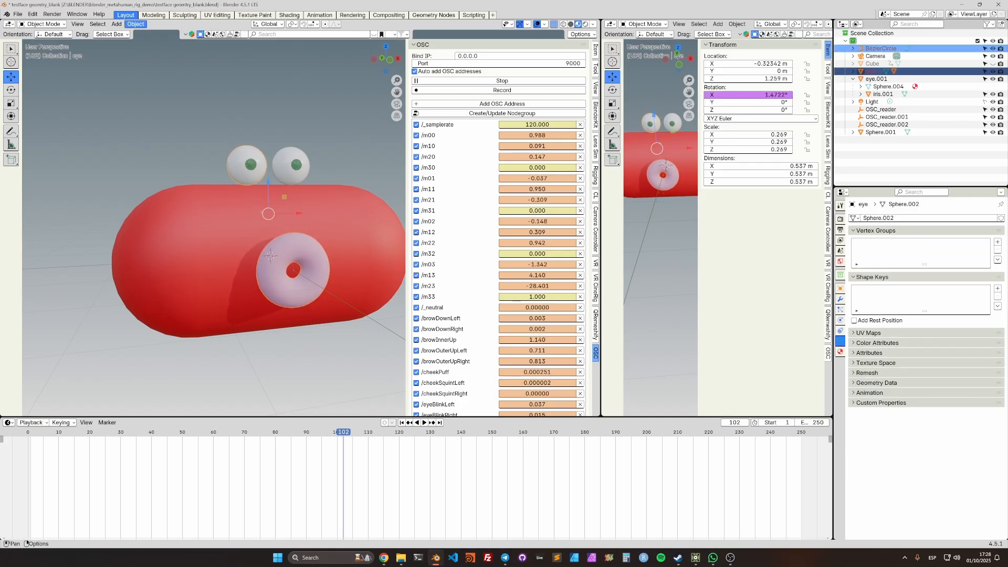
left_click(136, 24)
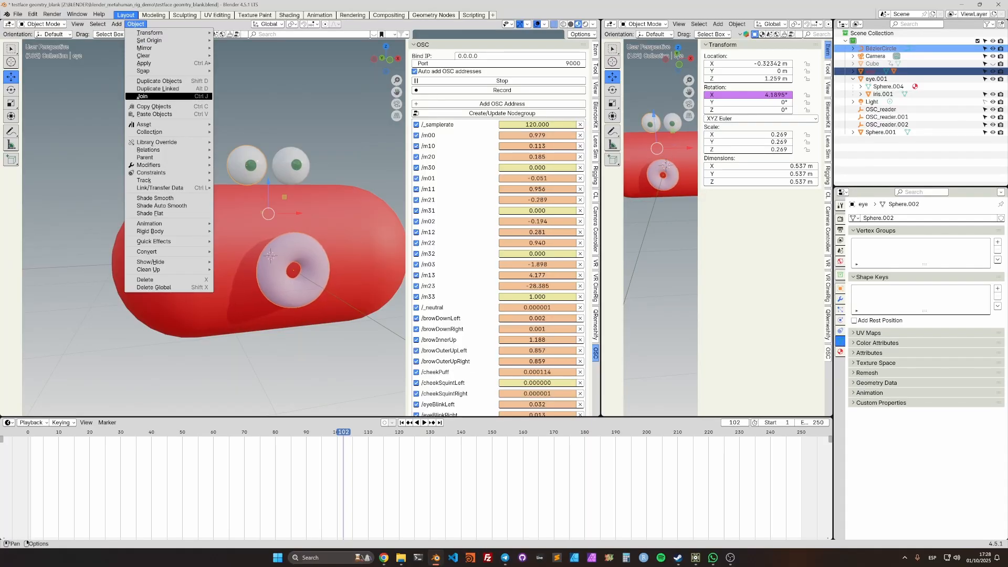
mouse_move(153, 224)
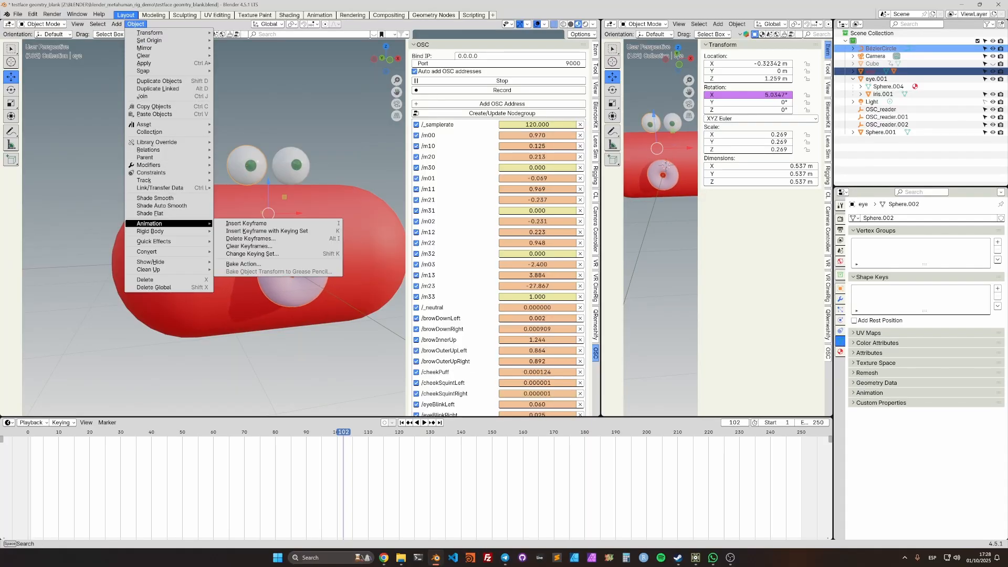
left_click(243, 264)
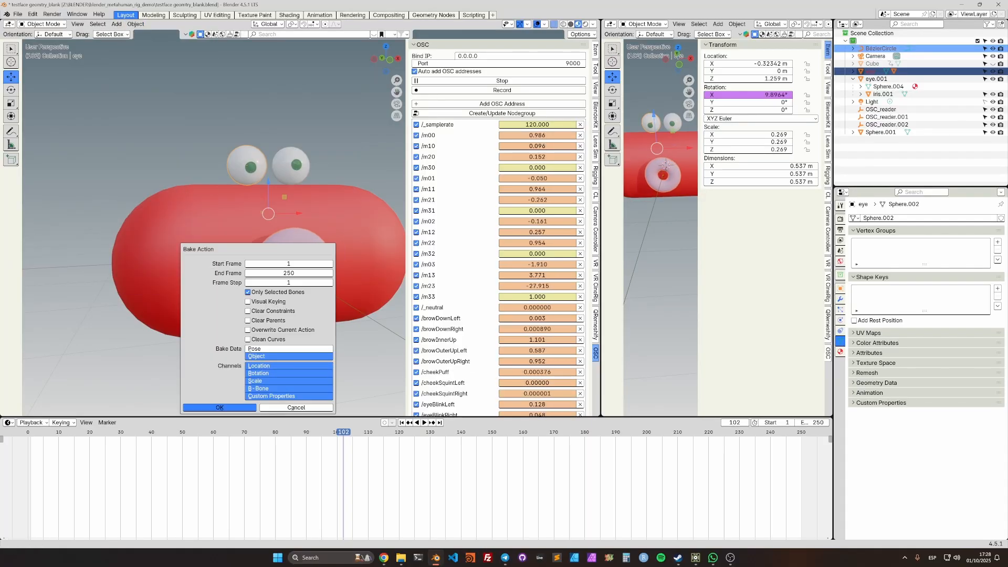
key("Return")
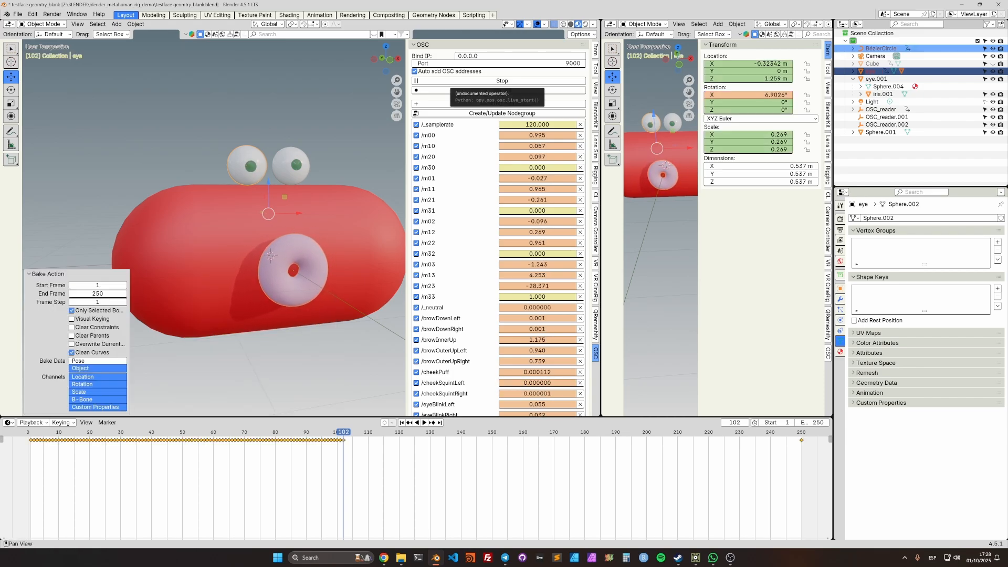
Stop OSC reception and scrub the baked animation back to frame 29
left_click(464, 81)
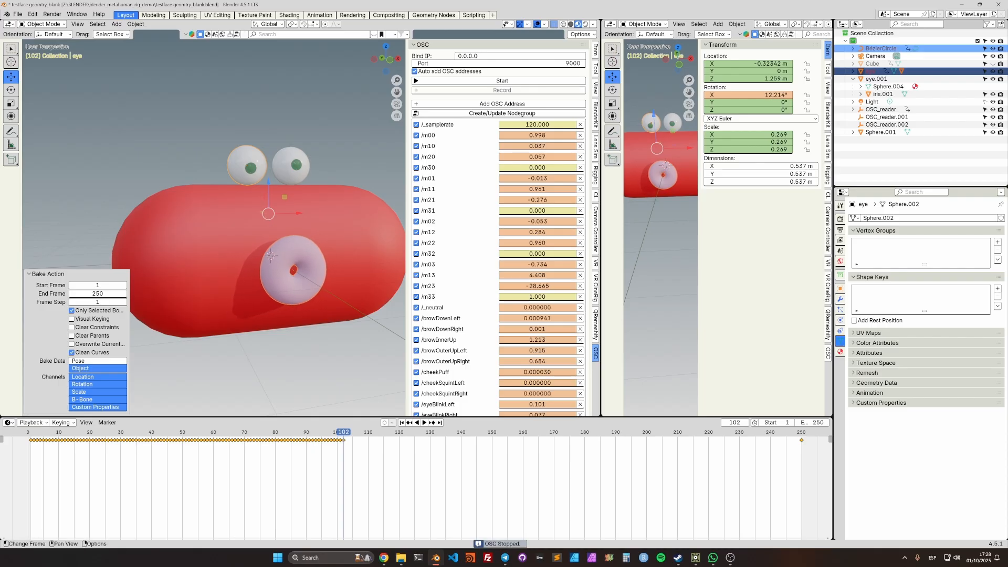
left_click_drag(344, 433, 247, 432)
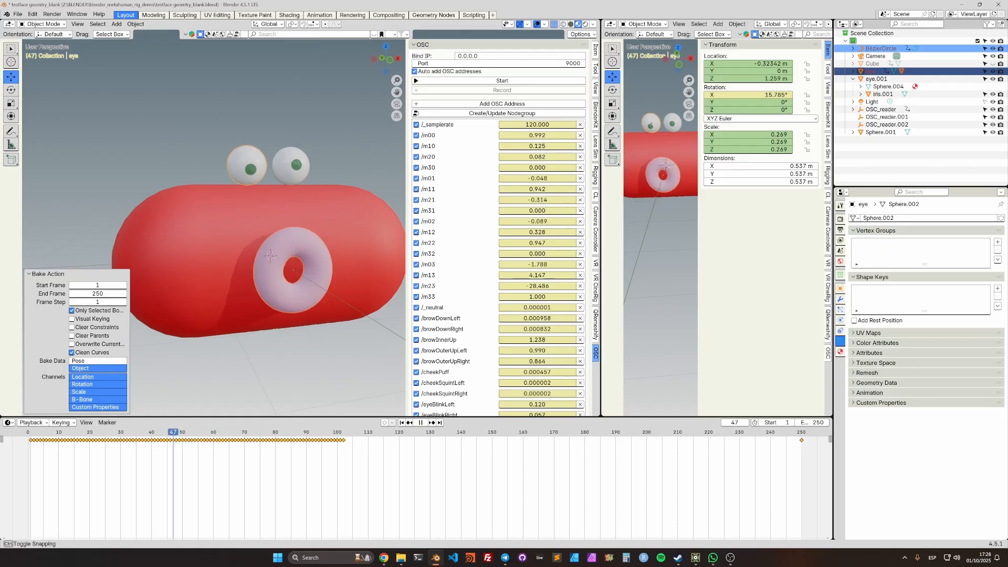
left_click_drag(180, 432, 117, 432)
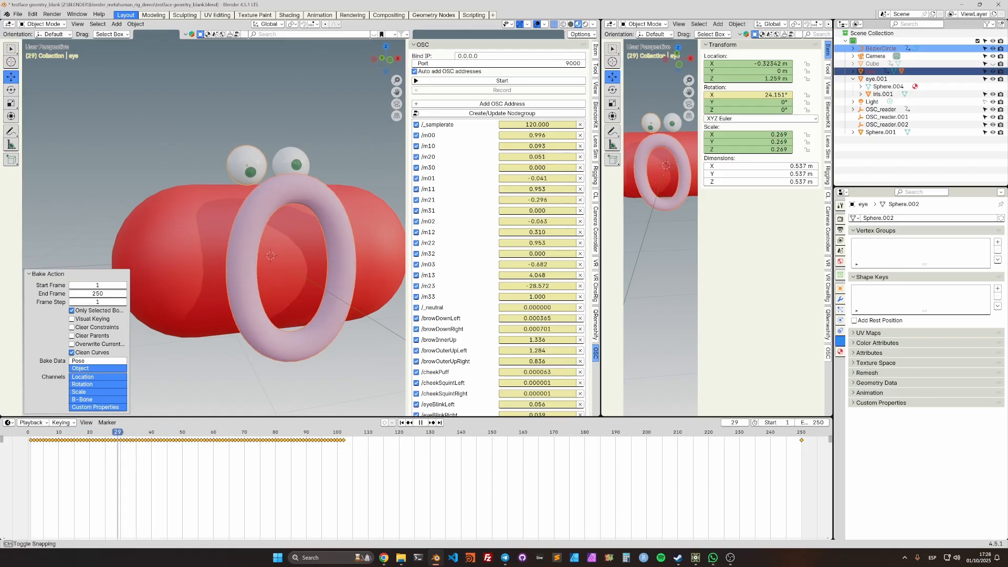
Switch the timeline area to the Graph Editor, enlarge it and frame the baked curves
left_click(8, 423)
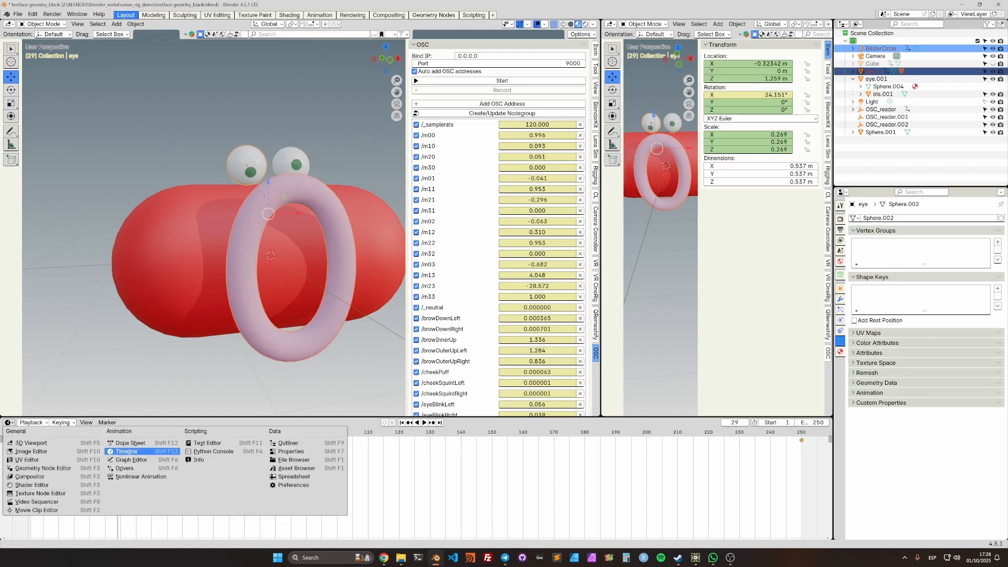
left_click(126, 460)
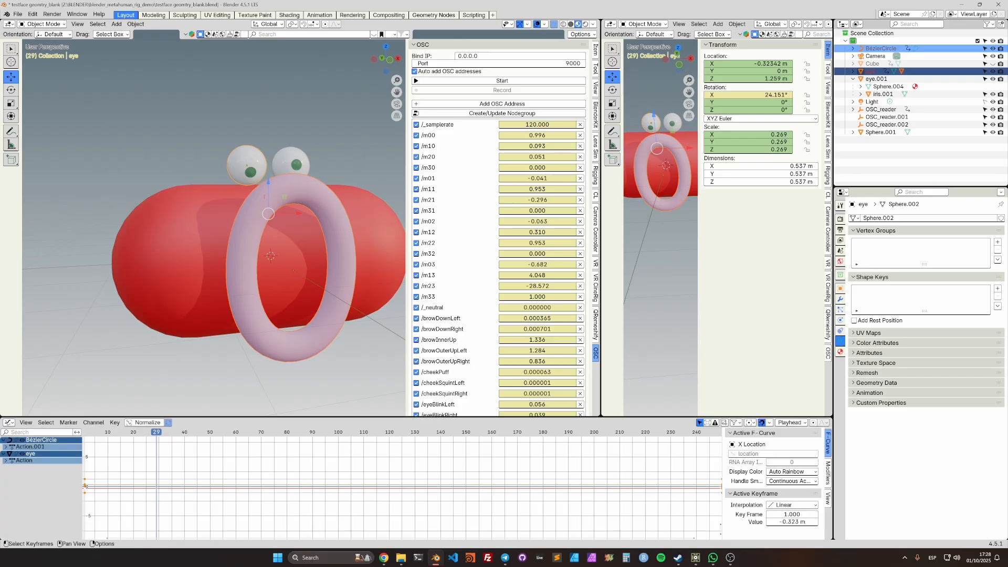
left_click_drag(294, 417, 294, 396)
middle_click_drag(294, 472, 257, 500, "ctrl")
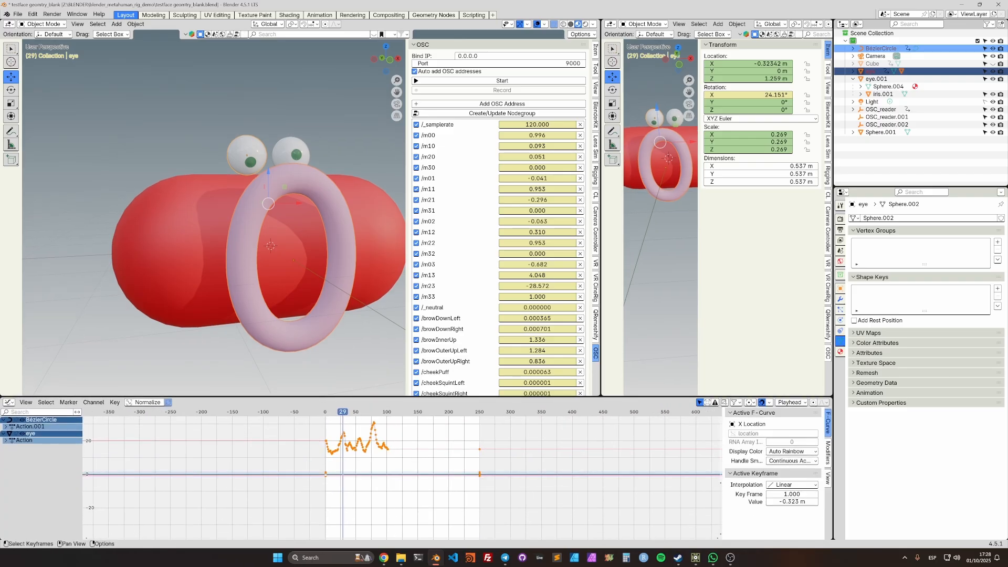
scroll(402, 474, "up", 5)
middle_click_drag(403, 474, 417, 515)
scroll(418, 515, "up", 1)
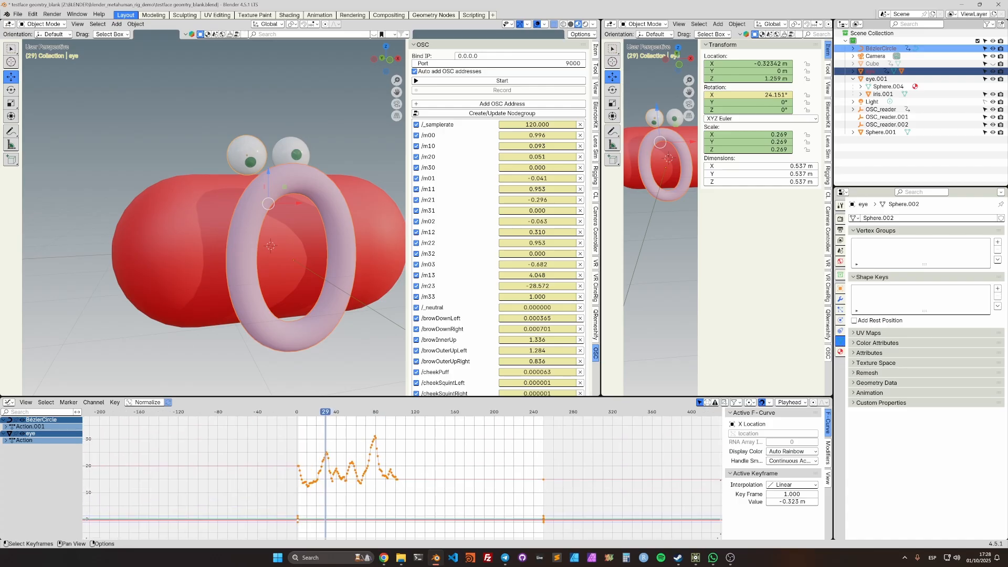
scroll(402, 475, "up", 3)
Apply Gaussian Smooth at a factor of 100% to all the baked keyframes and play back the smoothed animation
left_click(418, 504)
key("a")
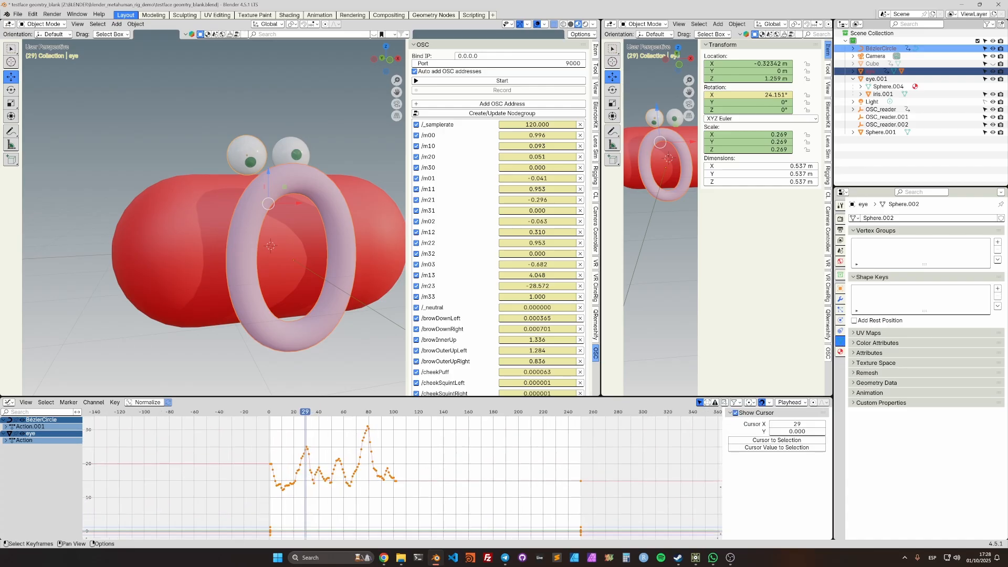
key("F3")
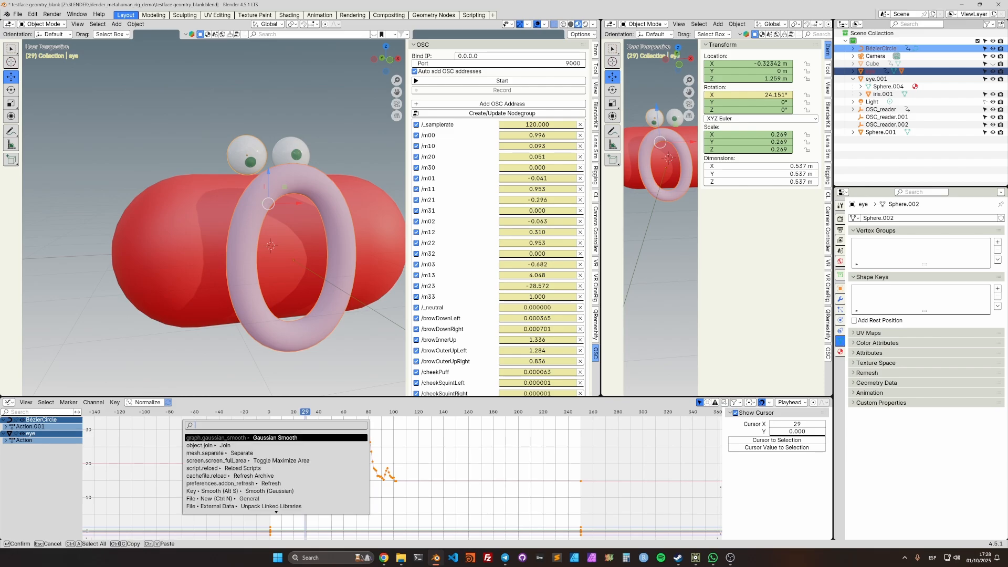
key("Return")
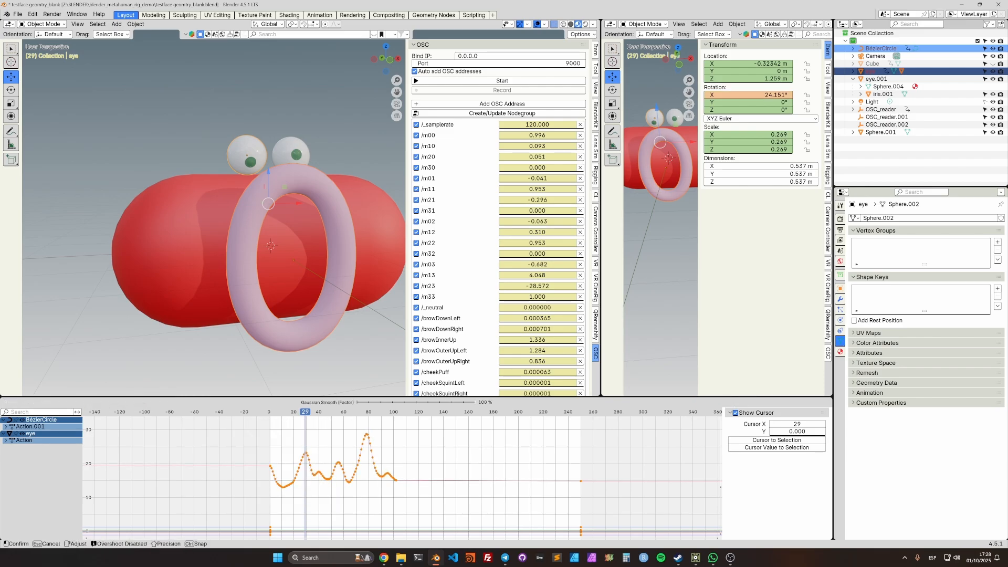
key("Return")
key("space")
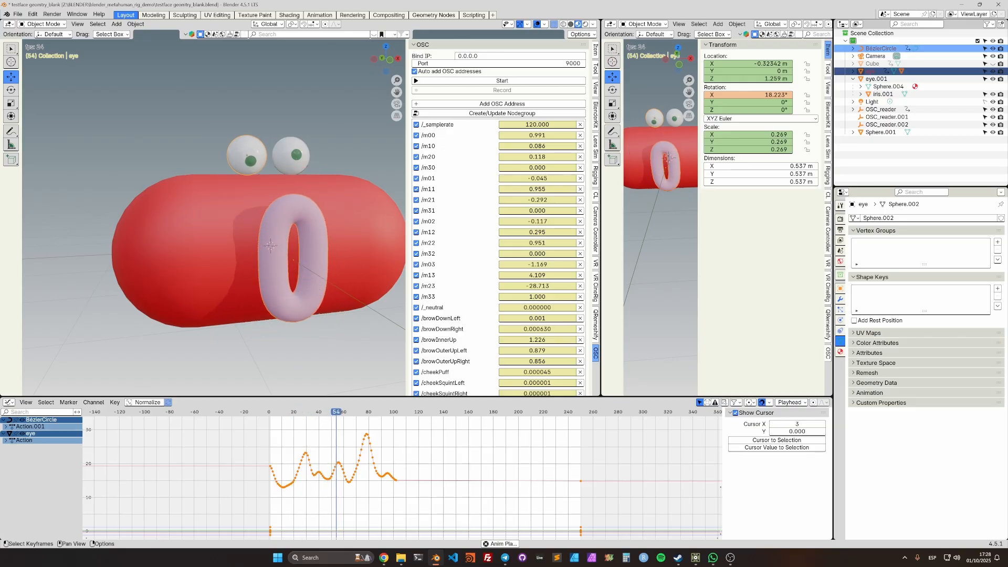
key("space")
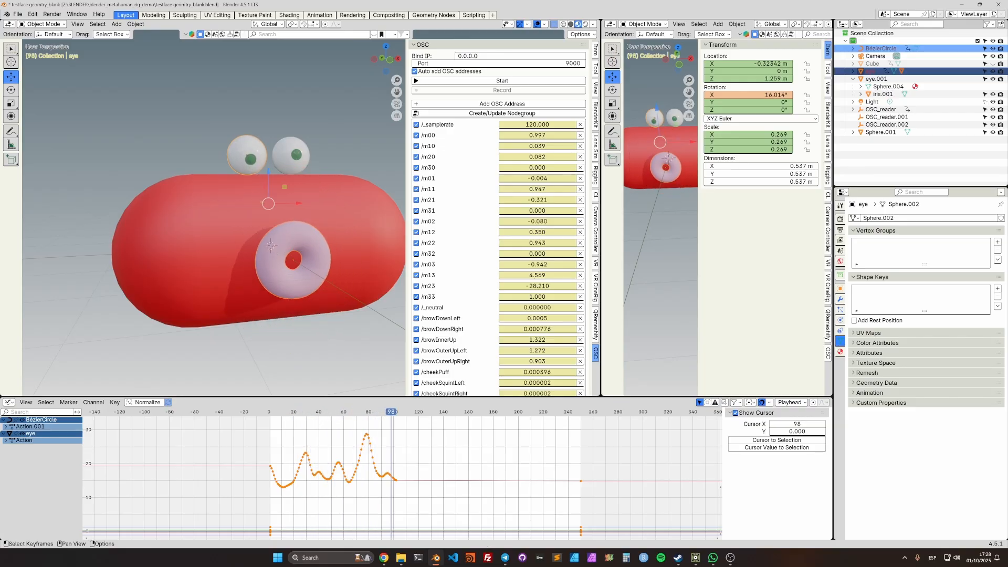